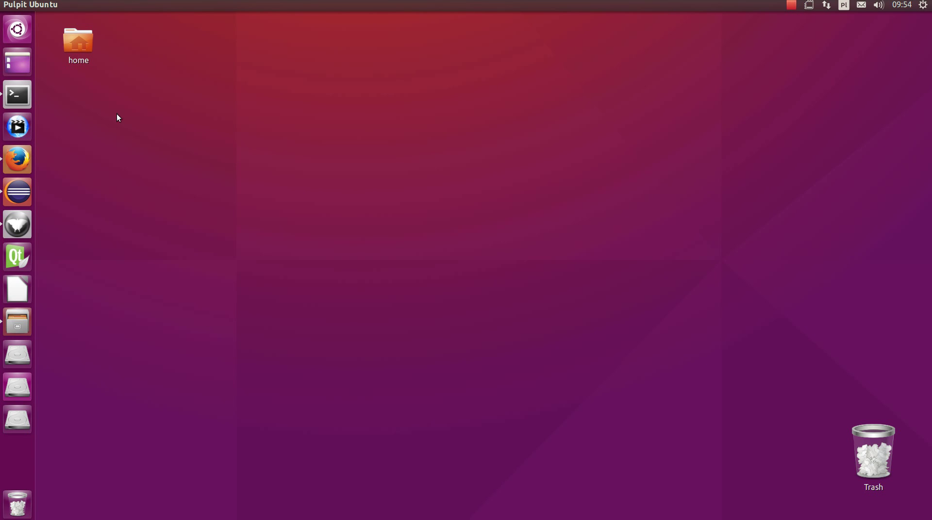
Switch to Firefox and review the Linux packages on the Eclipse Downloads page, especially Eclipse IDE for C/C++ Developers
click(22, 158)
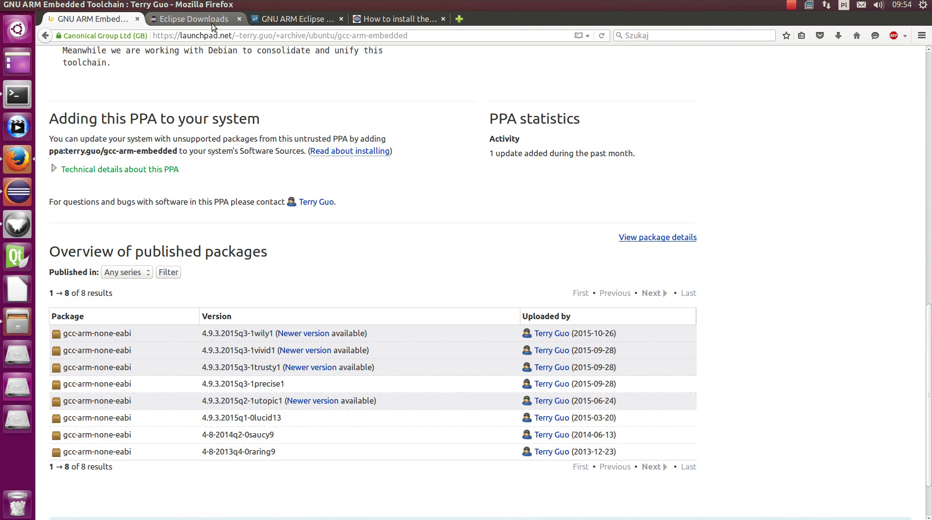
mouse_move(302, 10)
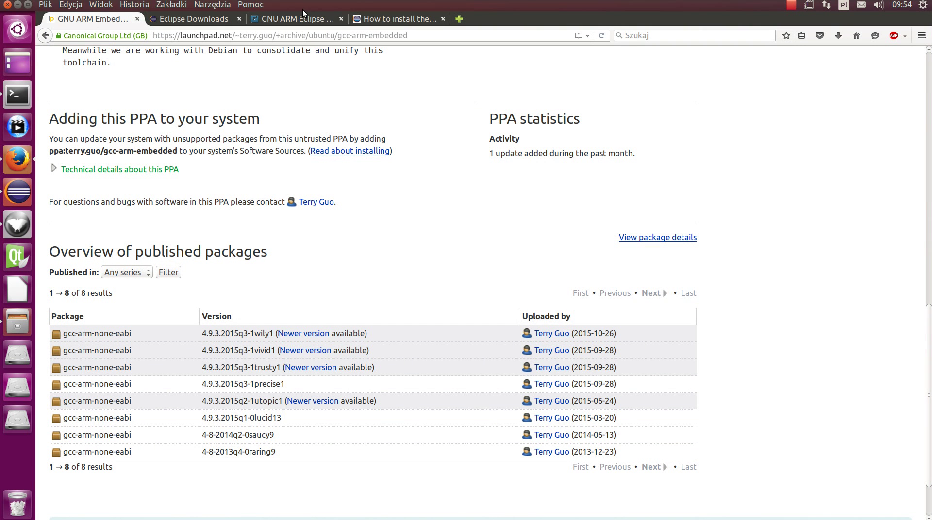
click(184, 13)
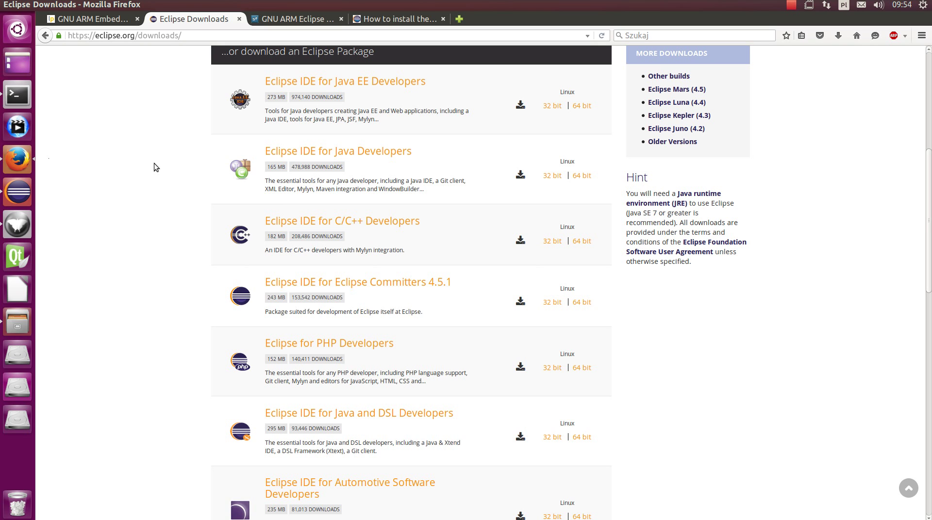
scroll(160, 140, up, 4)
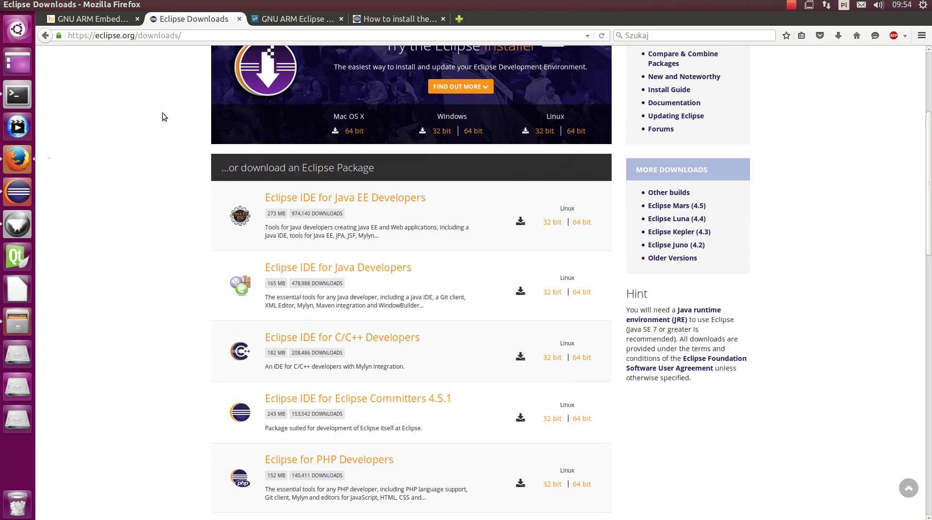
scroll(162, 119, down, 8)
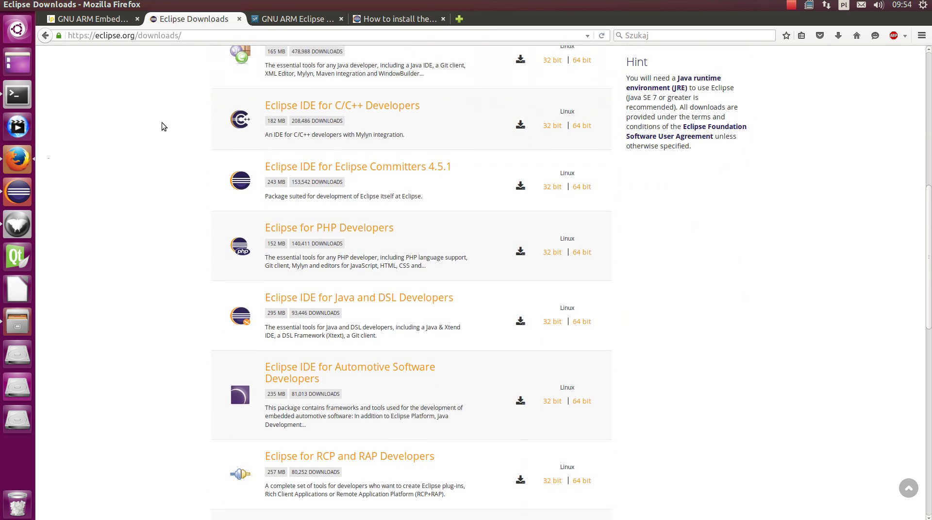
scroll(162, 122, up, 2)
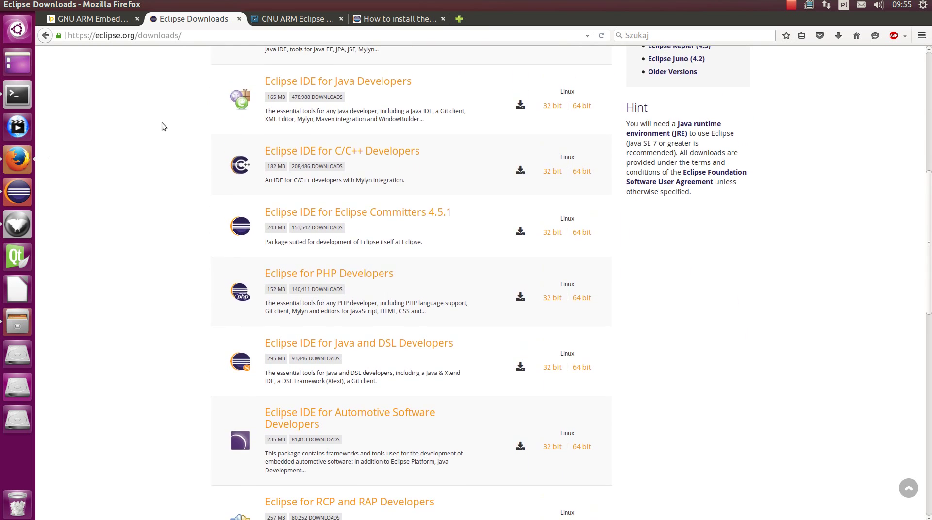
click(104, 35)
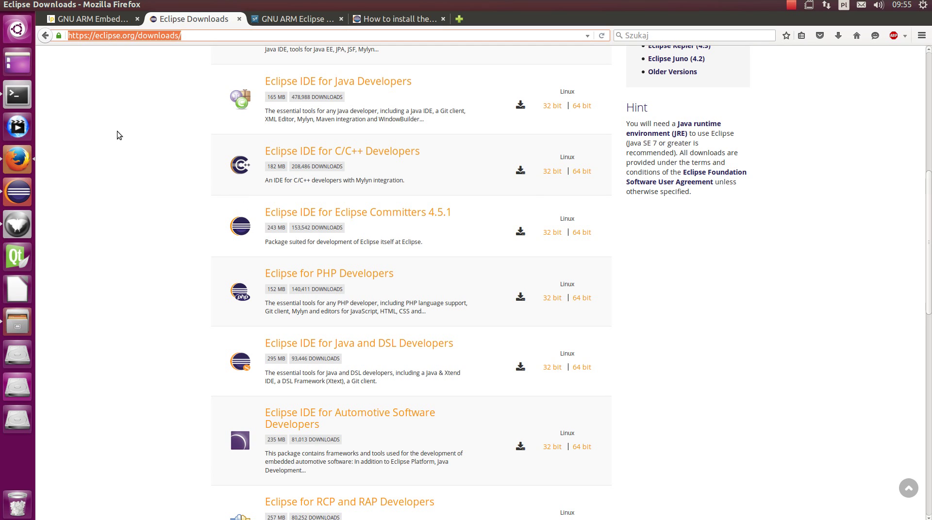
click(95, 54)
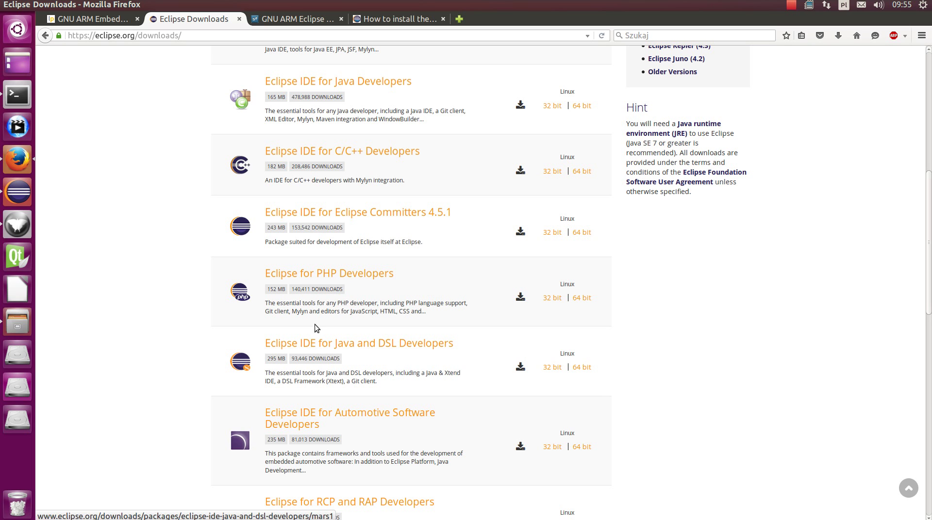
scroll(305, 182, up, 1)
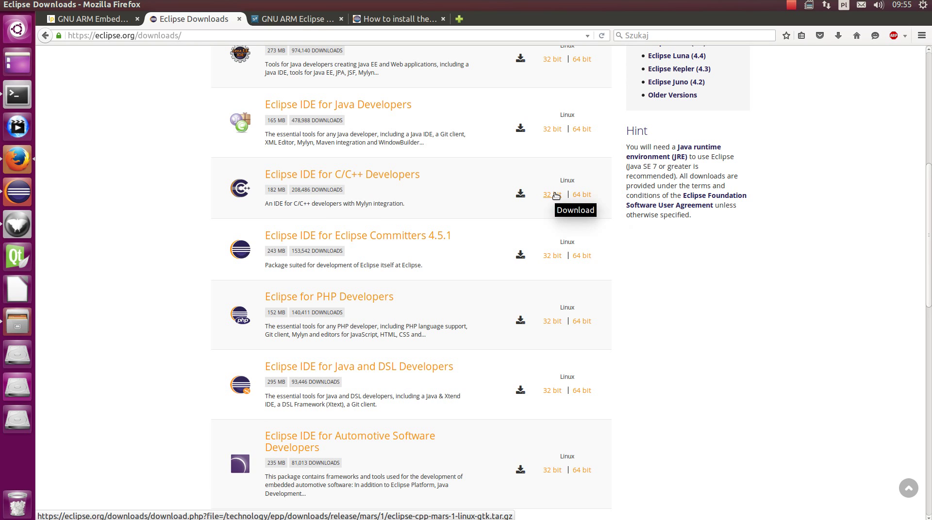
Switch to the terminal and start Midnight Commander as root with sudo mc
click(20, 91)
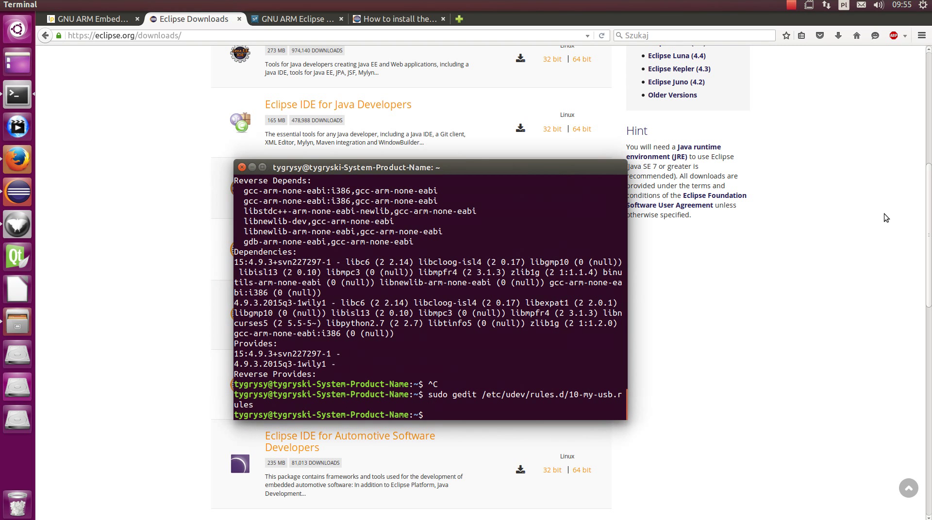
text(clear)
key(Return)
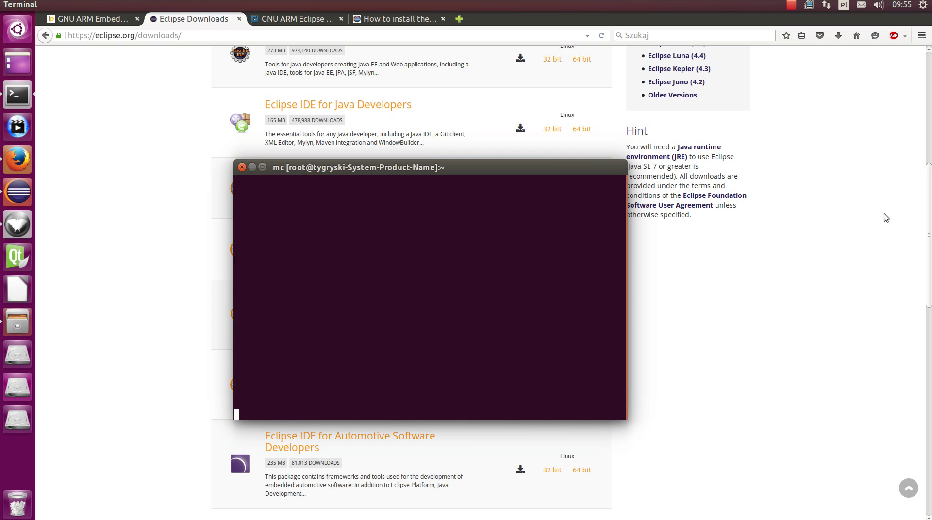
Navigate the first file panel to /opt, where the eclipse folder is located
key(Return)
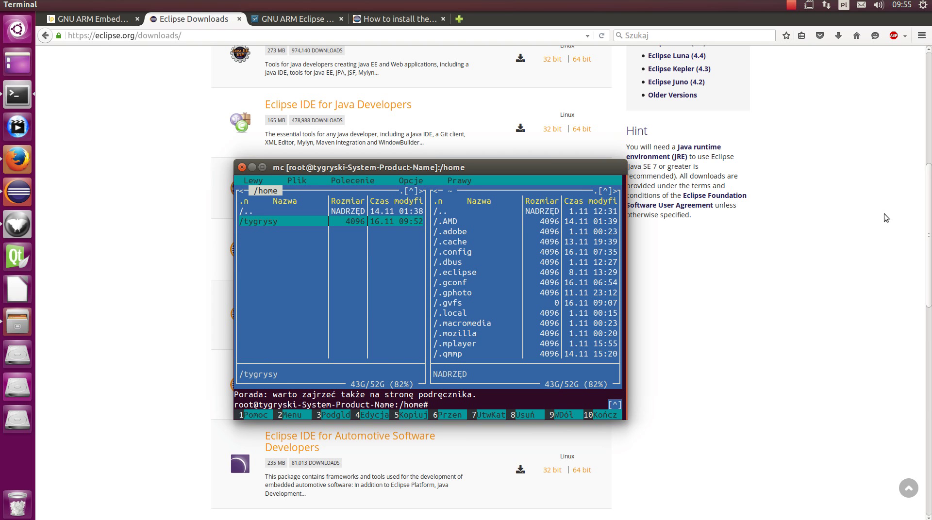
key(Tab)
key(Return)
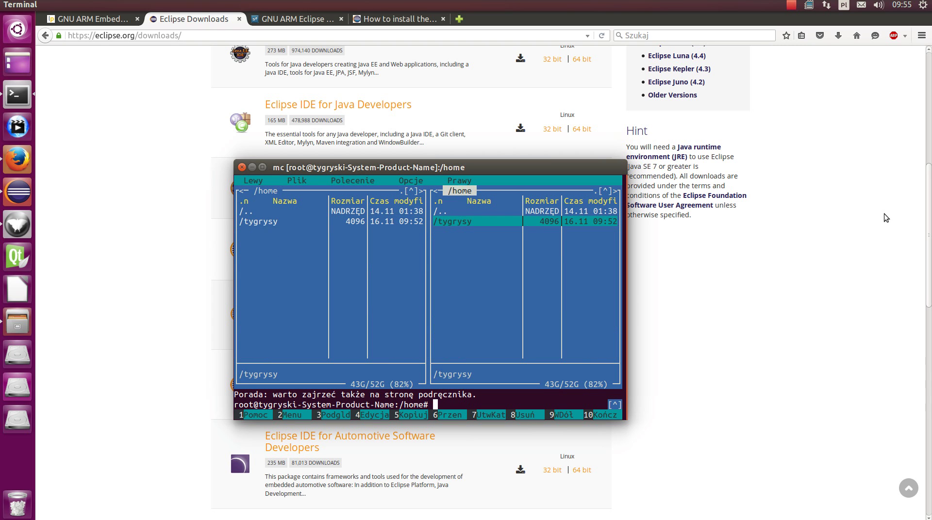
key(Tab)
key(Up)
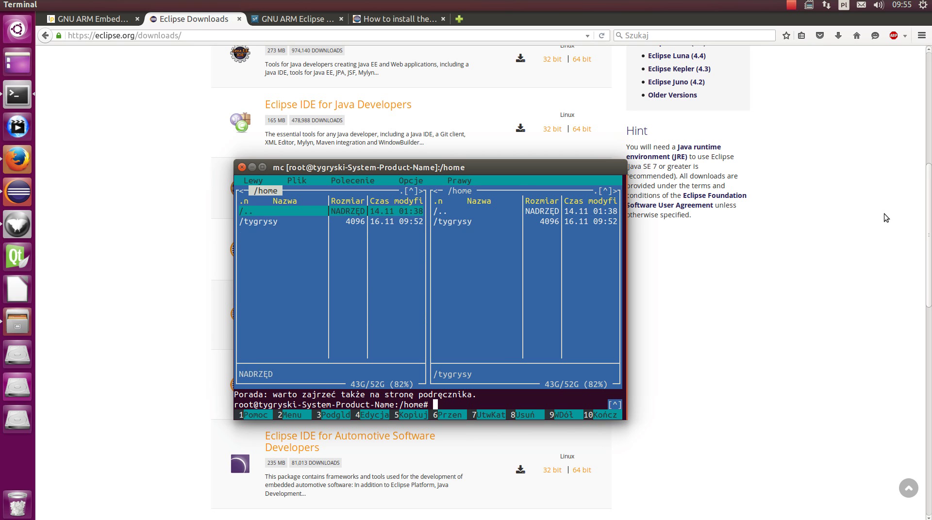
key(Return)
key(Down)
key(Down)
key(Down)
key(Down)
key(Down)
key(Down)
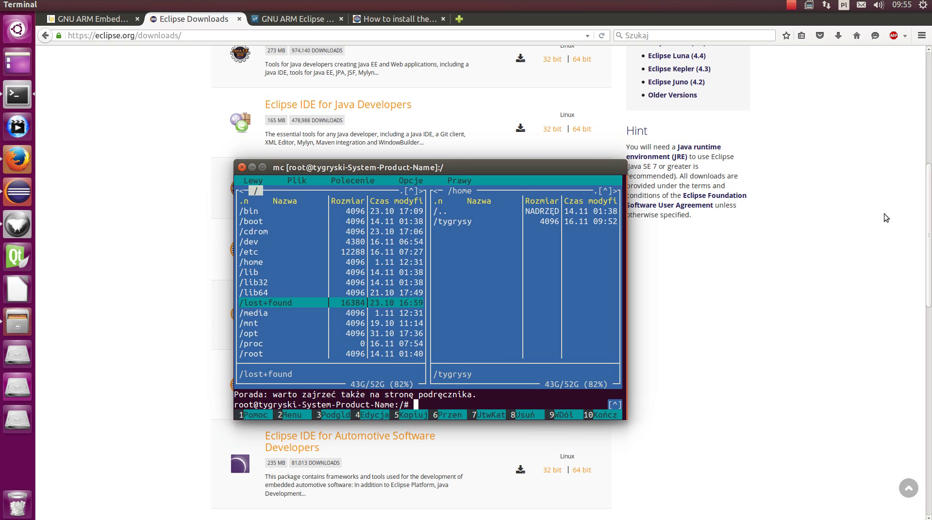
key(Down)
key(Down)
key(Up)
key(Return)
key(Down)
key(Return)
key(Return)
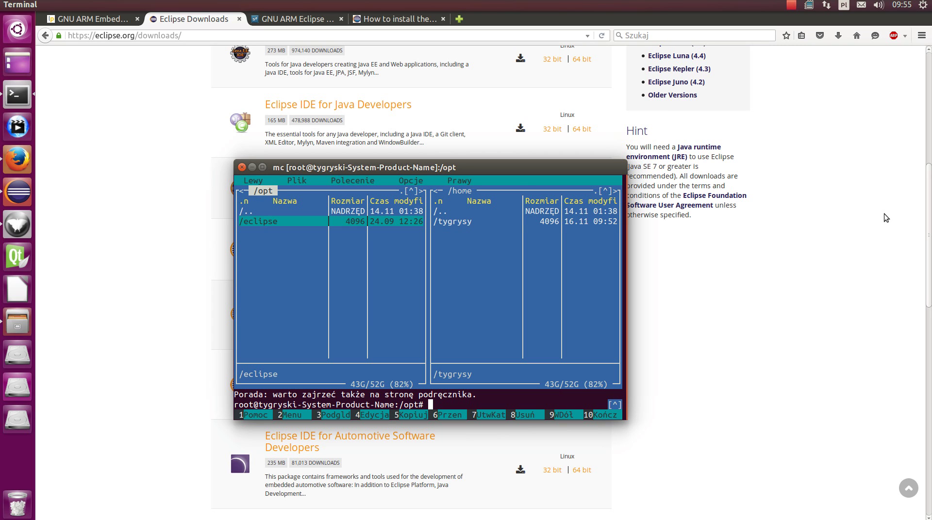
Navigate the second file panel through the root directory into /usr
key(Tab)
key(Return)
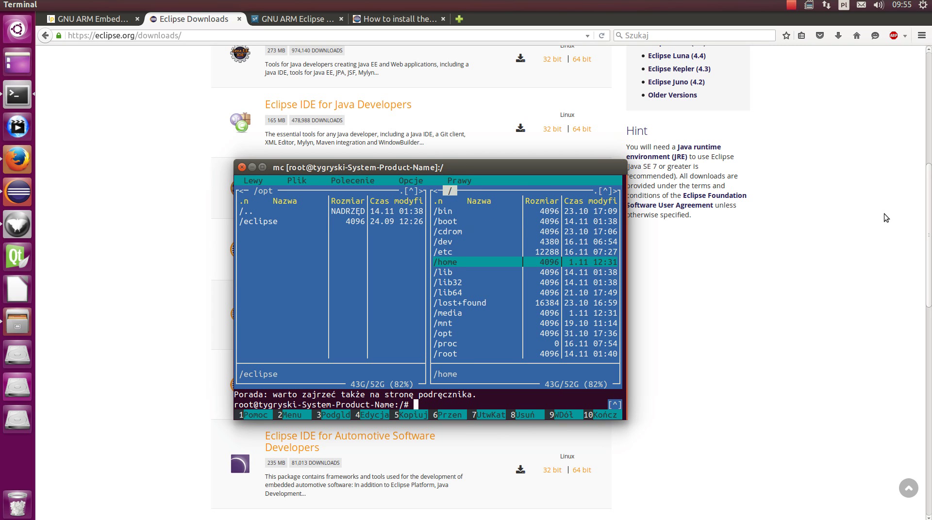
key(Up)
key(Home)
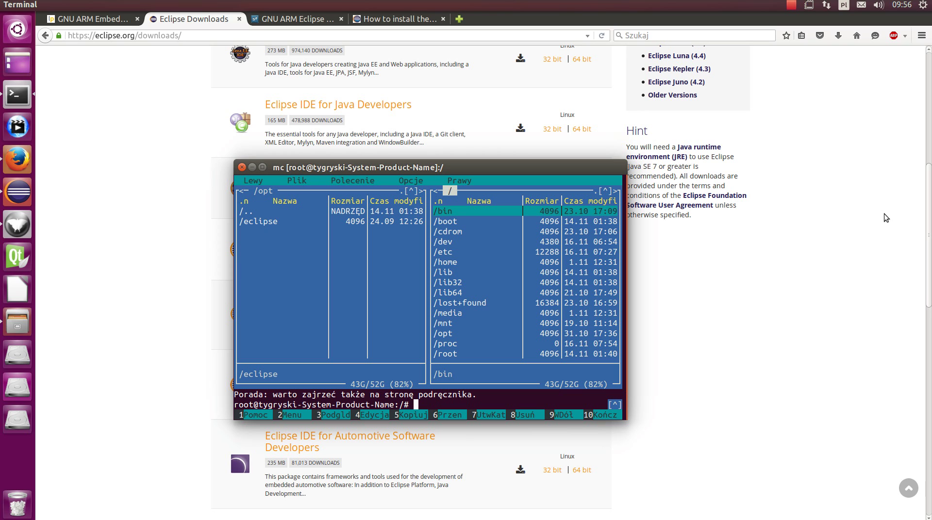
key(Down)
key(Down)
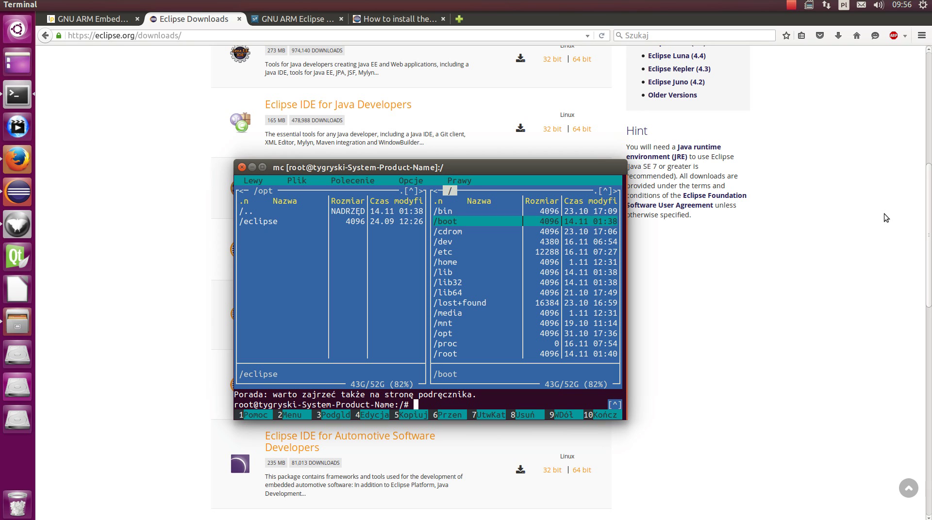
key(Down)
key(Down)
key(Down)
key(Down)
key(Down)
key(Down)
key(Down)
key(Down)
key(Down)
key(Down)
key(Down)
key(Down)
key(Down)
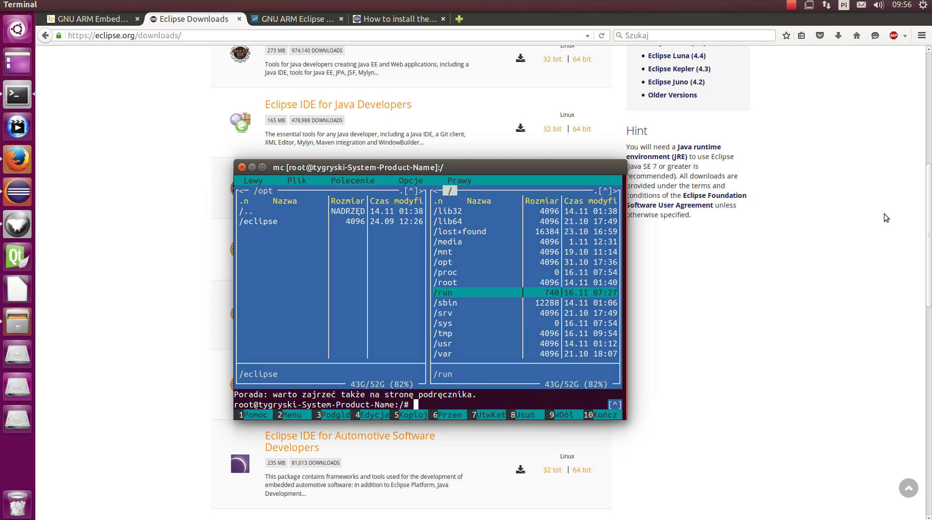
key(Down)
key(Down)
key(Down)
key(Down)
key(Down)
key(Return)
Open the share folder inside /usr in the second file panel
key(Down)
key(Down)
key(Down)
key(Down)
key(Down)
key(Down)
key(Down)
key(Down)
key(Down)
key(Down)
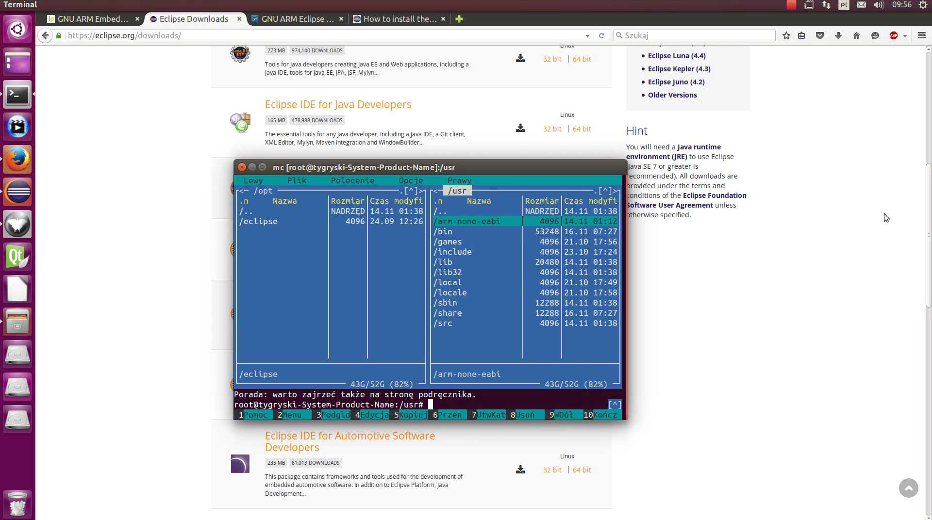
key(Return)
Find the applications folder inside /usr/share and open it
key(Down)
key(Down)
key(Down)
key(Down)
key(Down)
key(Down)
key(Down)
key(Down)
key(Down)
key(Down)
key(Down)
key(Down)
key(Down)
key(Down)
key(Down)
key(Down)
key(Down)
key(Down)
key(Down)
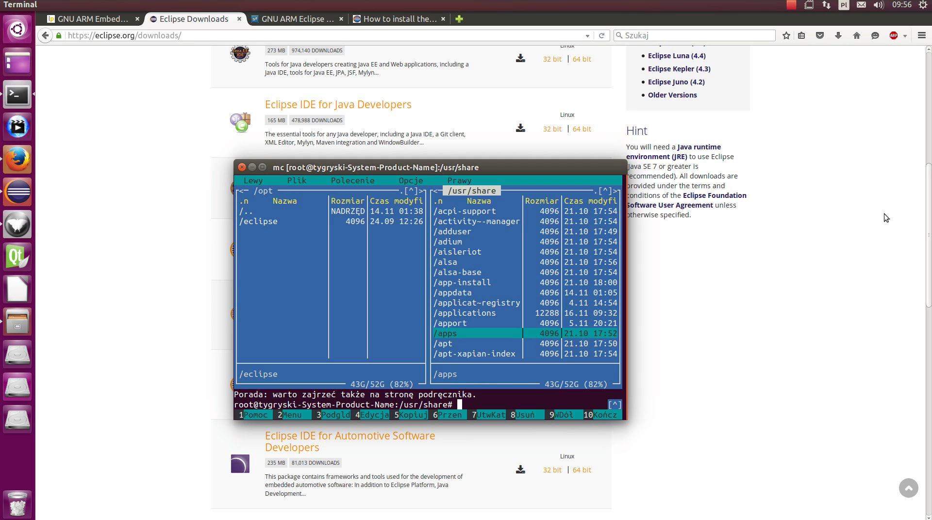
key(Down)
key(Down)
key(Down)
key(Down)
key(Down)
key(Down)
key(Down)
key(Down)
key(Down)
key(Down)
key(Down)
key(Down)
key(Down)
key(Down)
key(Down)
key(Down)
key(Down)
key(Down)
key(Up)
key(Up)
key(Up)
key(Up)
key(Up)
key(Up)
key(Up)
key(Up)
key(Up)
key(Up)
key(Up)
key(Up)
key(Up)
key(Up)
key(Up)
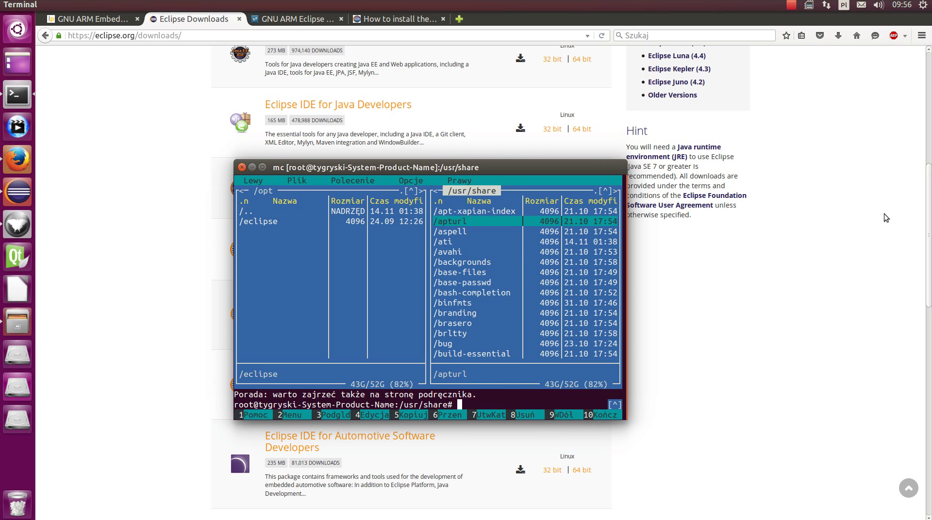
key(Up)
key(Up)
key(Up)
key(Up)
key(Return)
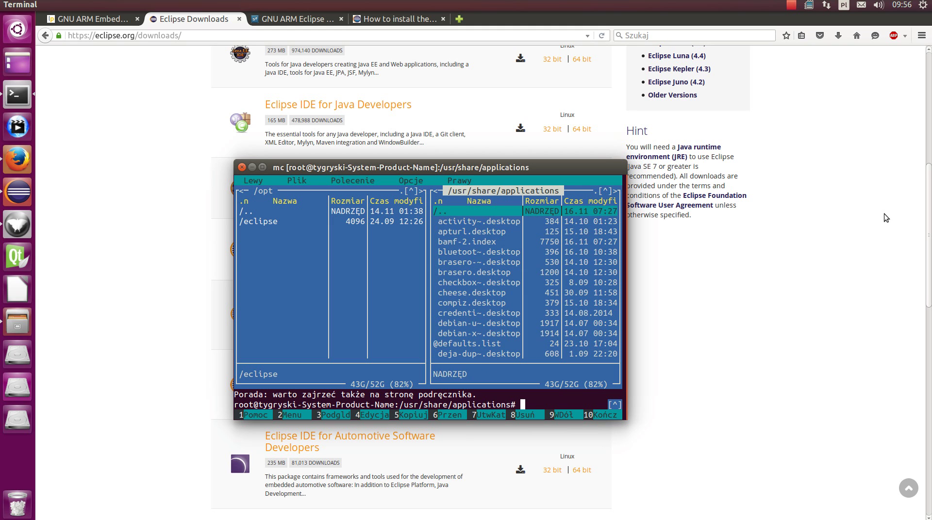
Find eclipse.desktop in /usr/share/applications and open it in the editor
key(Down)
key(Down)
key(Down)
key(Down)
key(Down)
key(Down)
key(Down)
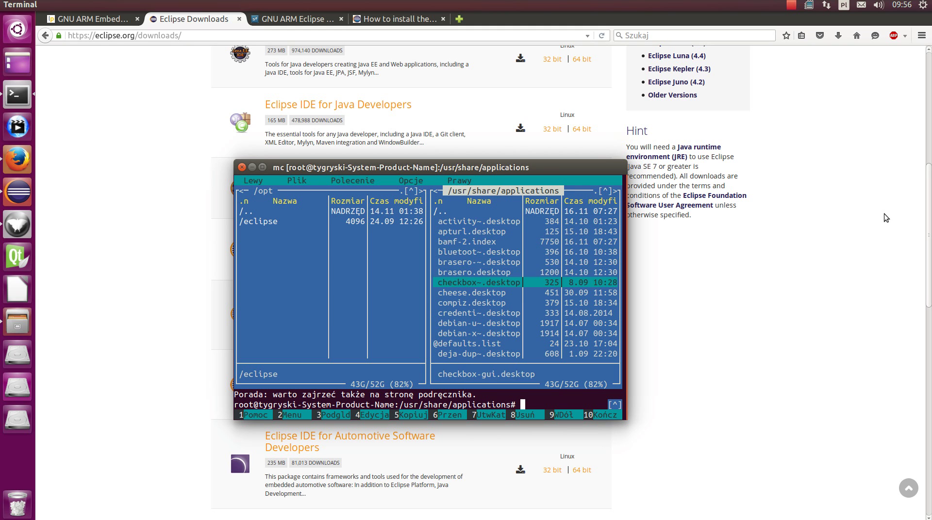
key(Down)
key(Down)
key(Down)
key(Down)
key(Down)
key(Down)
key(Down)
key(Down)
key(Down)
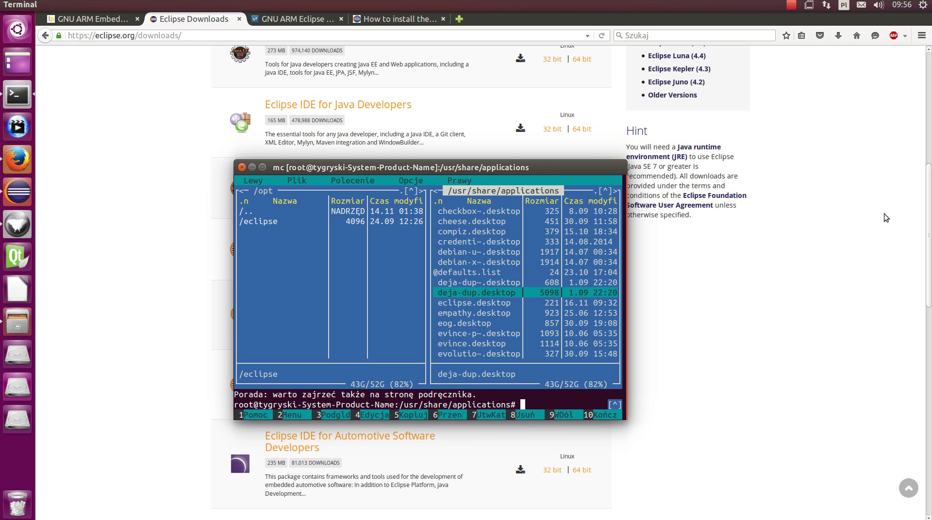
key(Down)
key(Up)
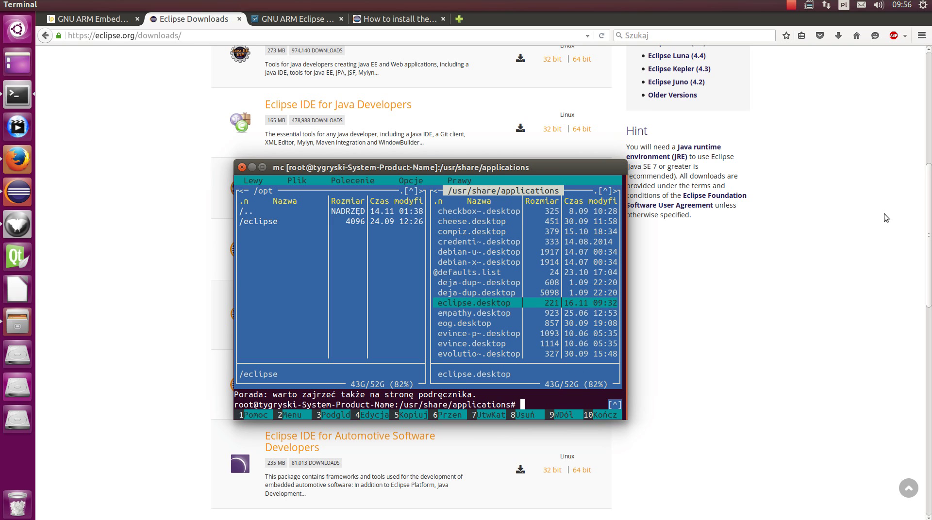
key(F4)
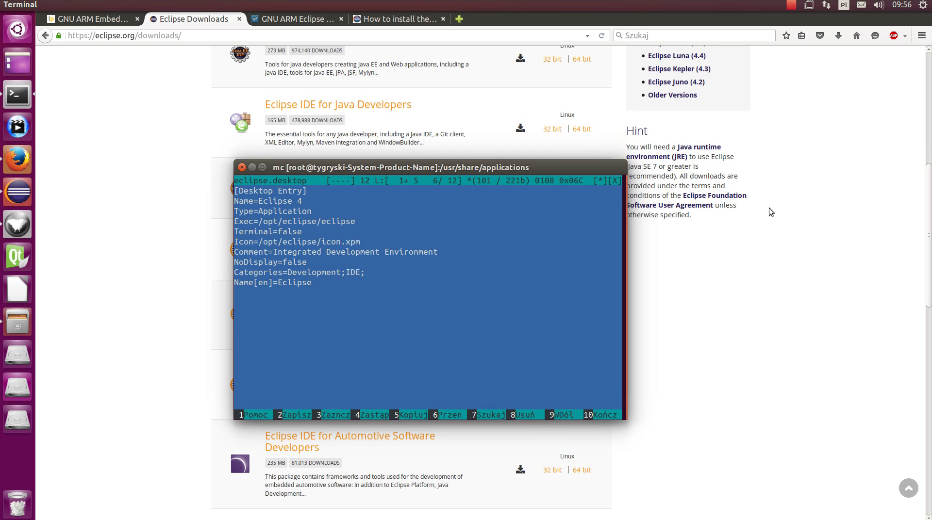
Examine the Exec and Icon paths in the eclipse.desktop launcher entry
drag(481, 264, 467, 251)
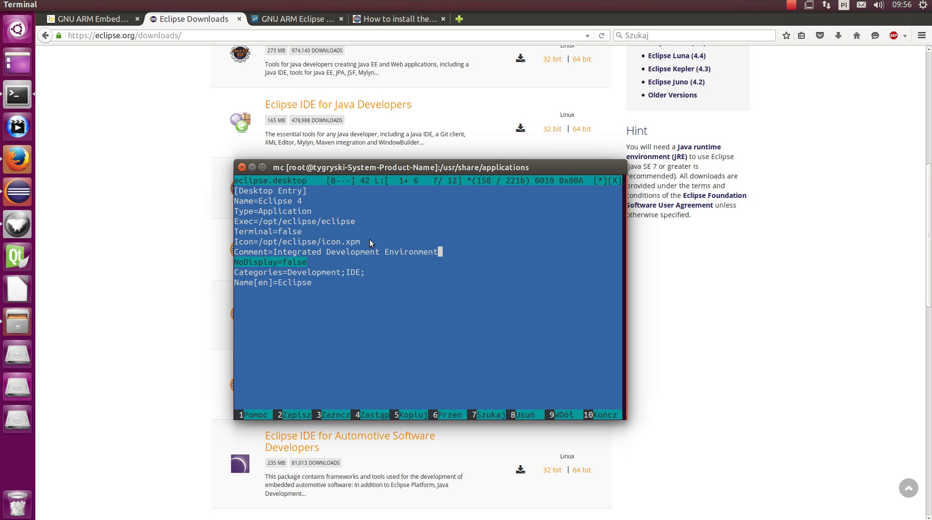
click(278, 221)
click(340, 220)
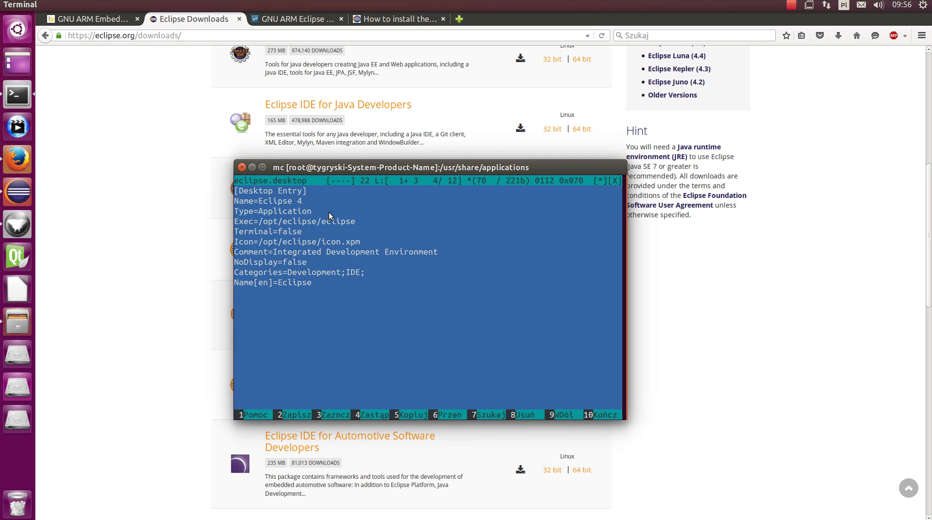
click(314, 242)
Search the Ubuntu Dash for "e" to check for the Eclipse 4 launcher, and close the Dash
click(9, 30)
text(e)
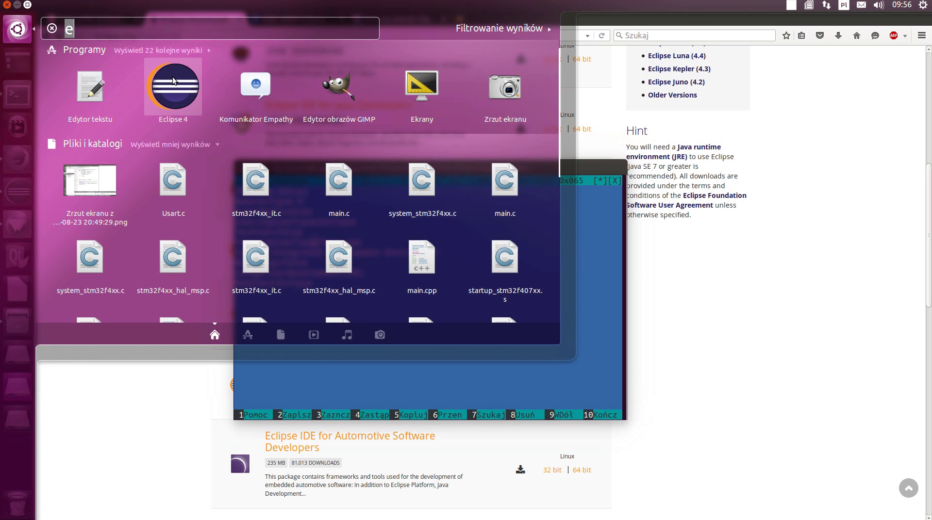
click(13, 27)
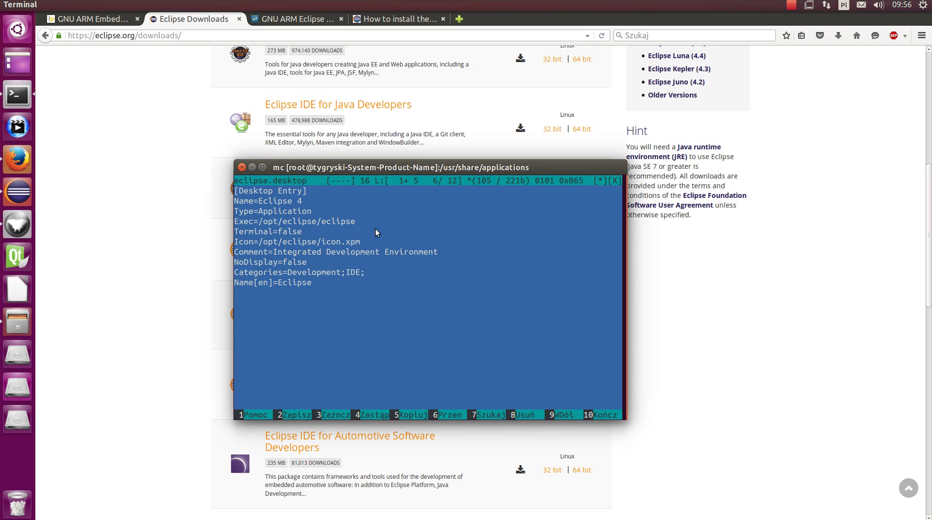
Close eclipse.desktop and quit Midnight Commander
key(F10)
key(F10)
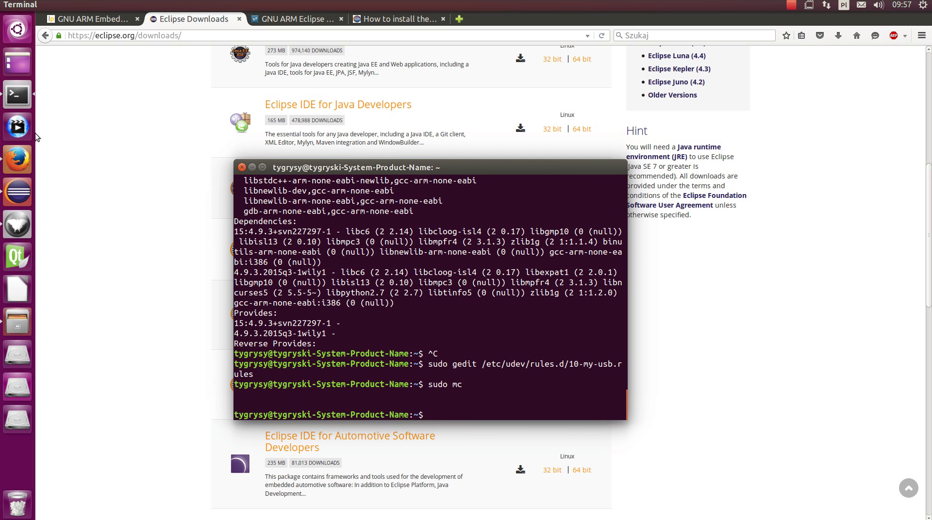
Switch to Eclipse and open the wizard for installing new software
click(21, 188)
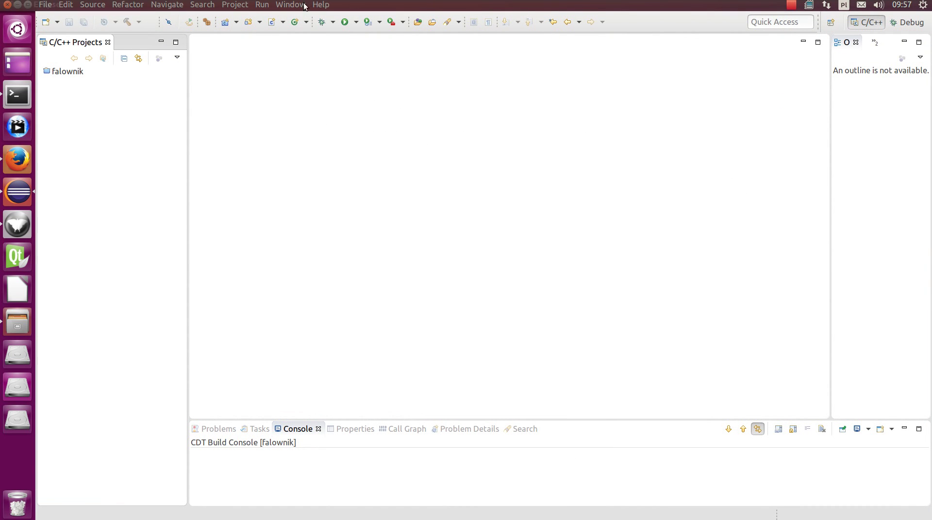
click(321, 4)
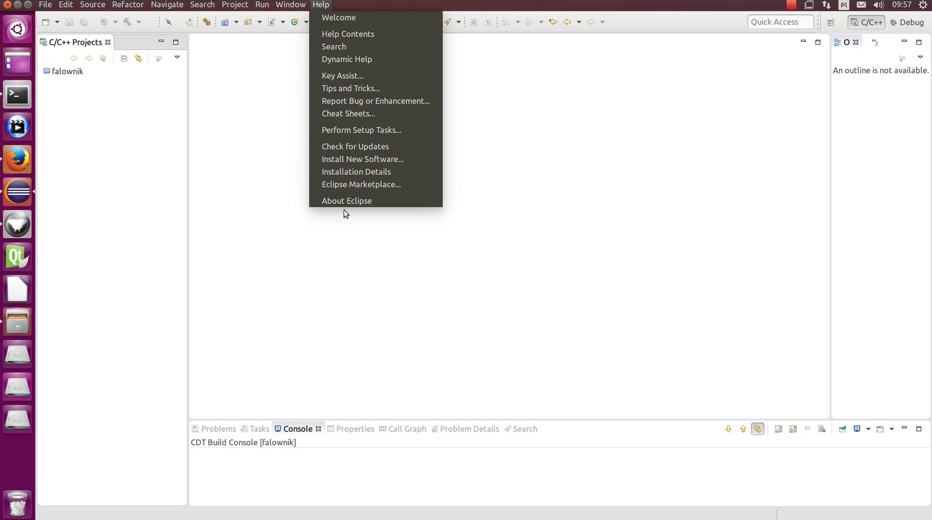
click(347, 159)
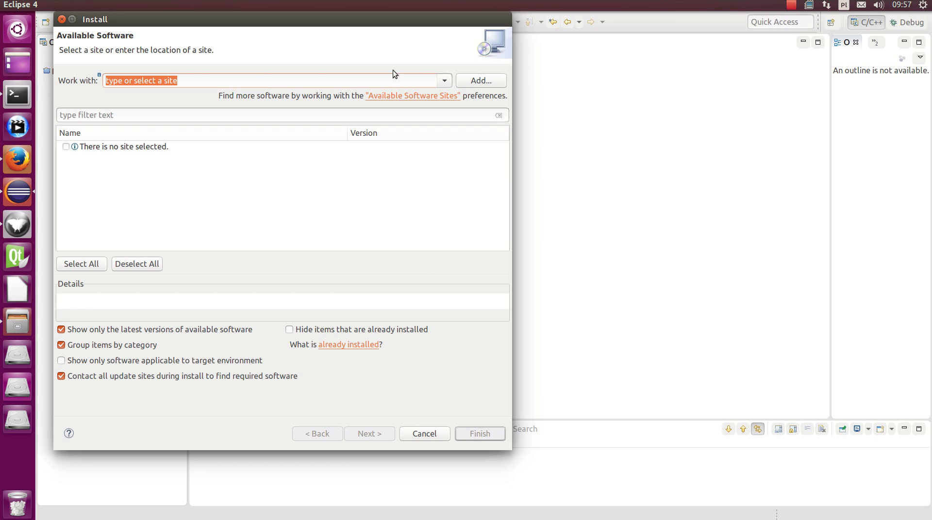
click(479, 81)
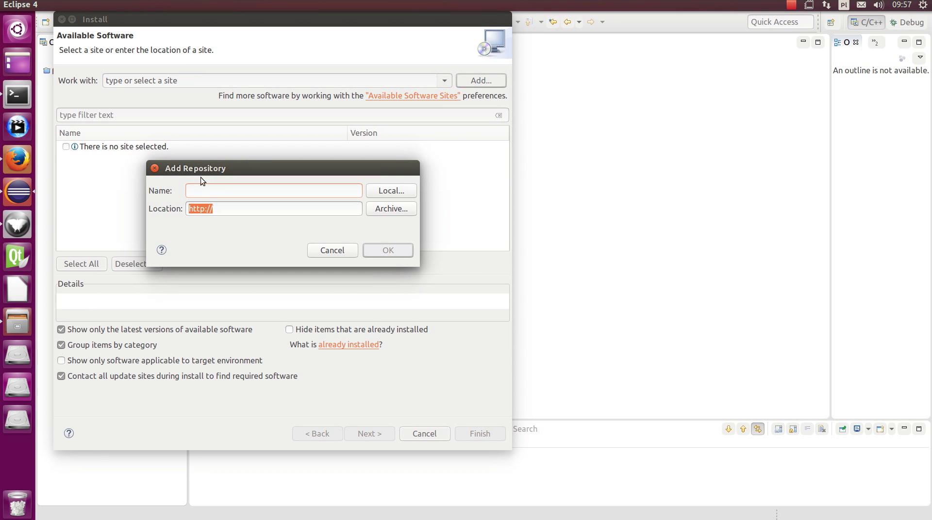
text(gnuARM)
click(226, 209)
key(ctrl+a)
text(http://gnuarmeclipse.sourceforge.net/updates)
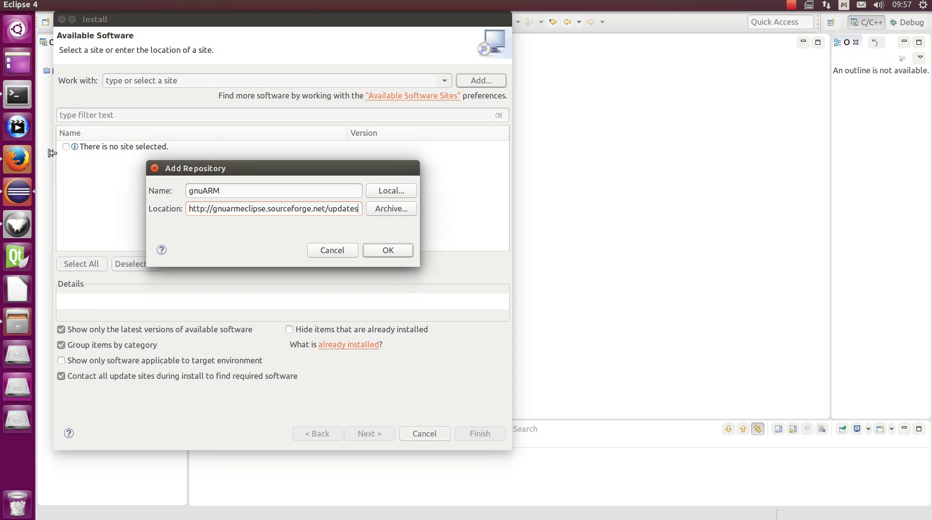
triple_click(275, 205)
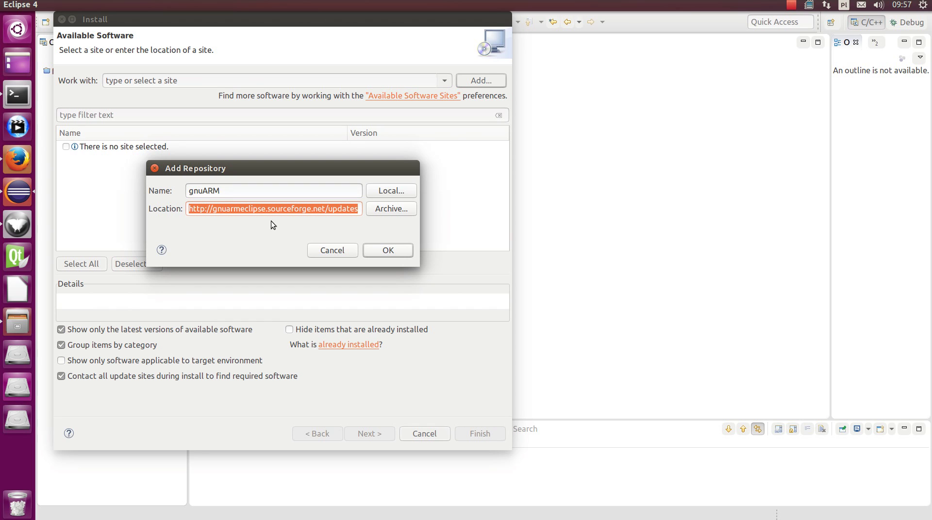
click(384, 251)
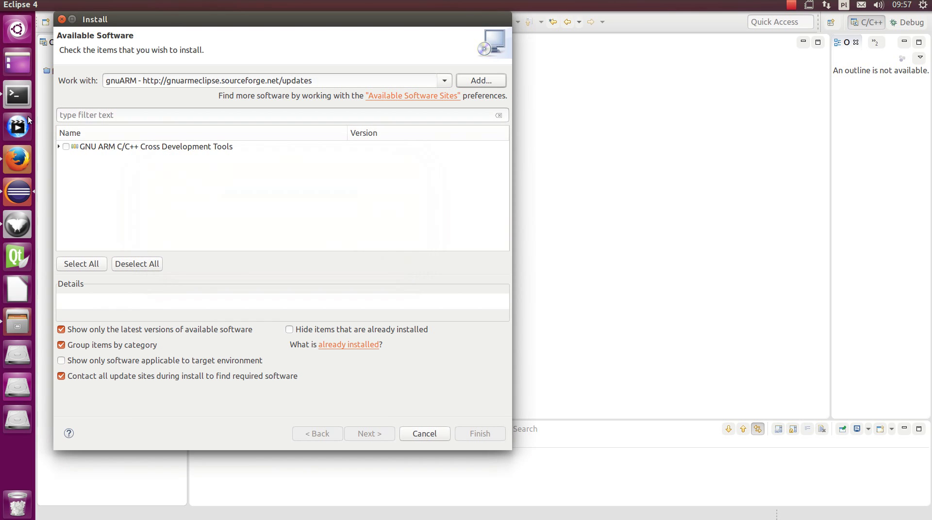
Hide already installed items and select GNU ARM C/C++ CodeRed Debug Perspective under GNU ARM C/C++ Cross Development Tools
click(57, 146)
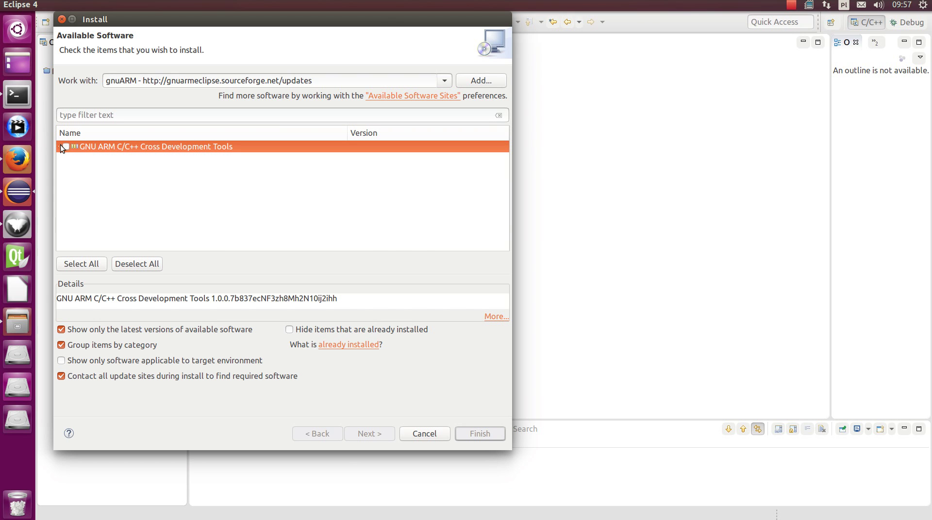
click(60, 146)
scroll(201, 215, down, 2)
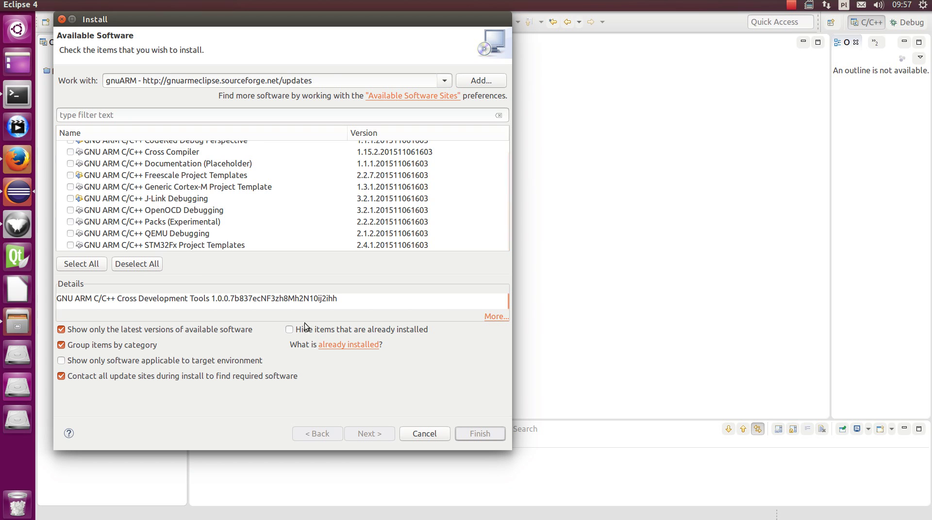
click(292, 331)
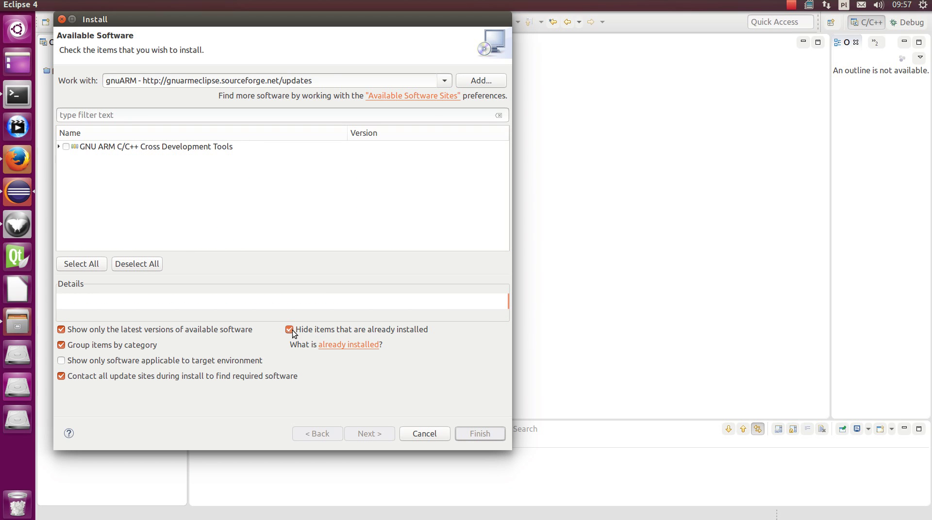
click(59, 146)
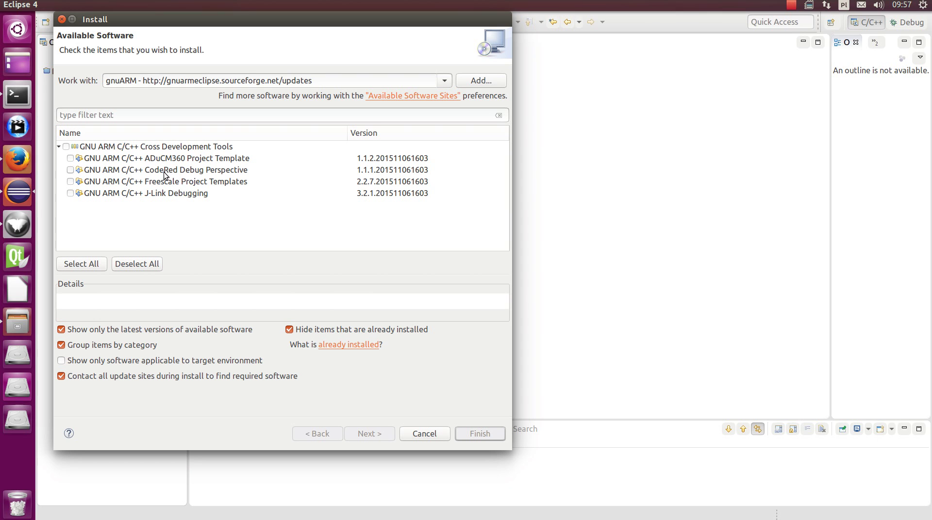
click(71, 170)
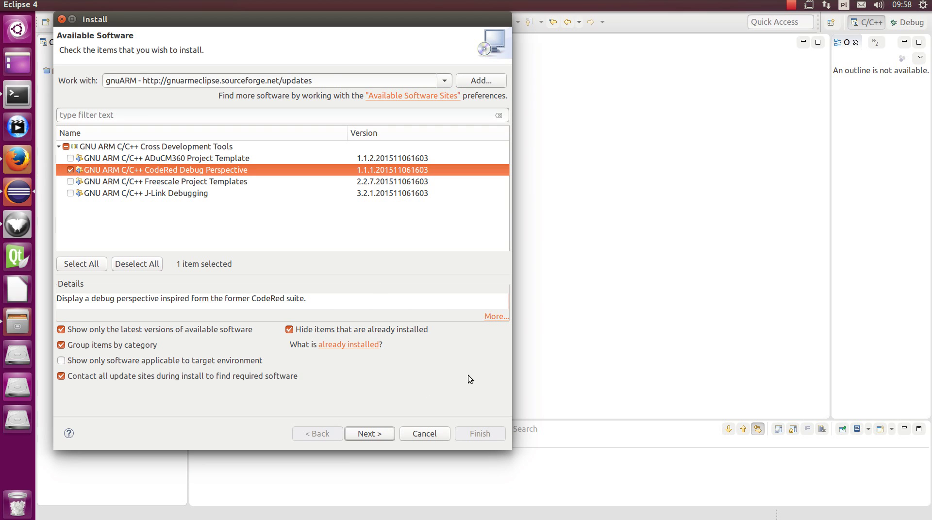
Install the selected CodeRed Debug Perspective, accepting the license agreement and the unsigned content
click(369, 434)
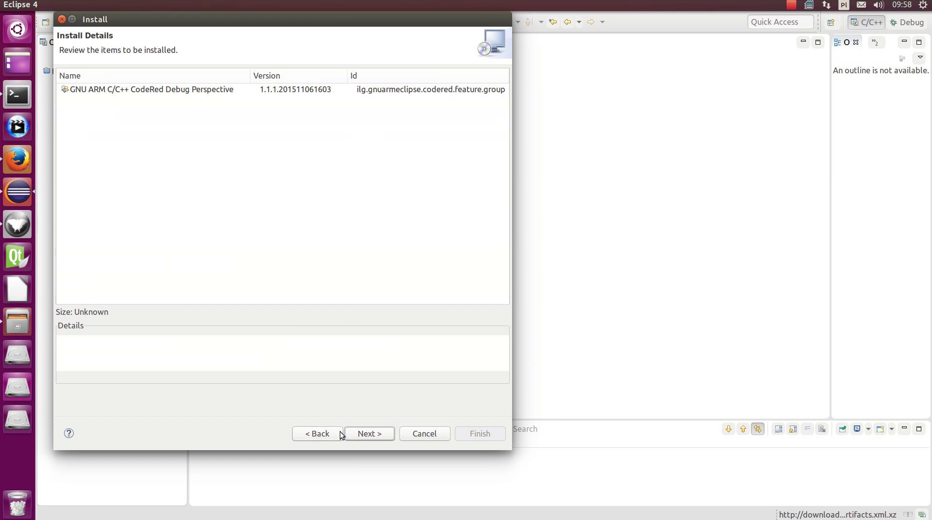
click(363, 437)
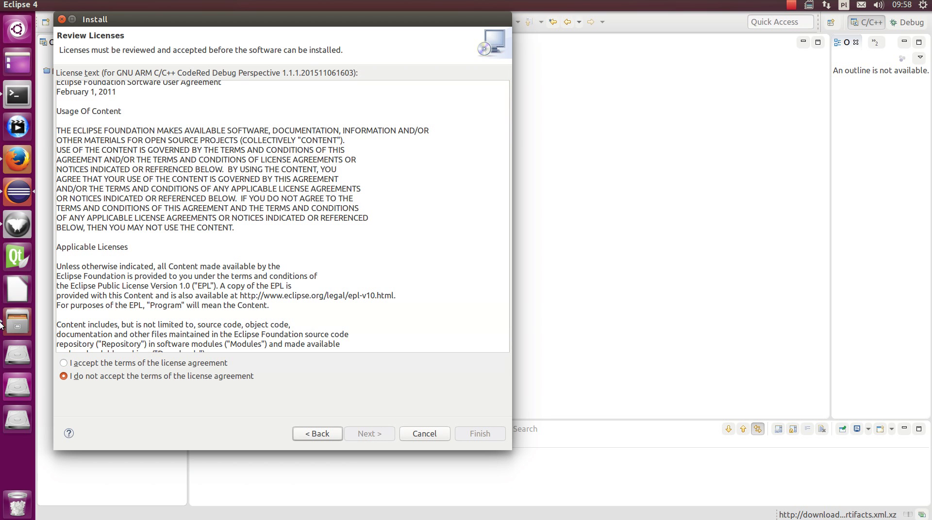
click(166, 363)
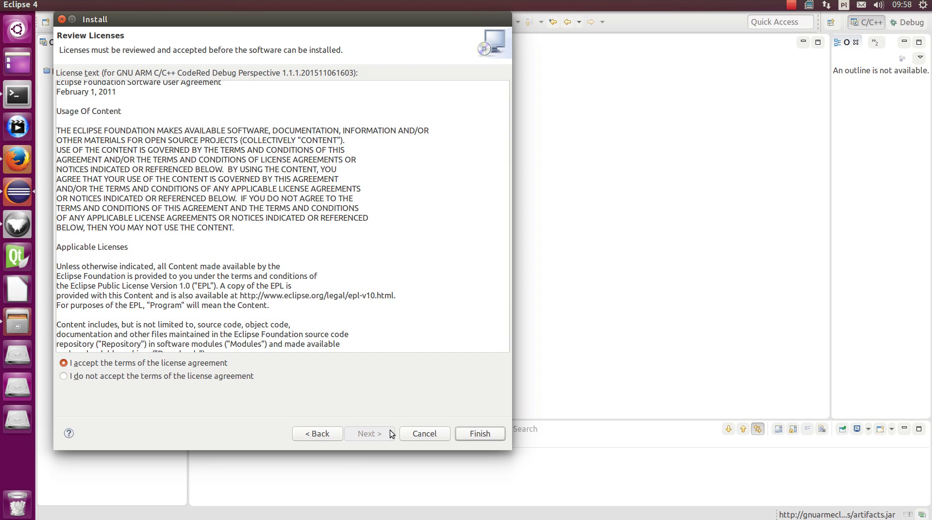
click(482, 433)
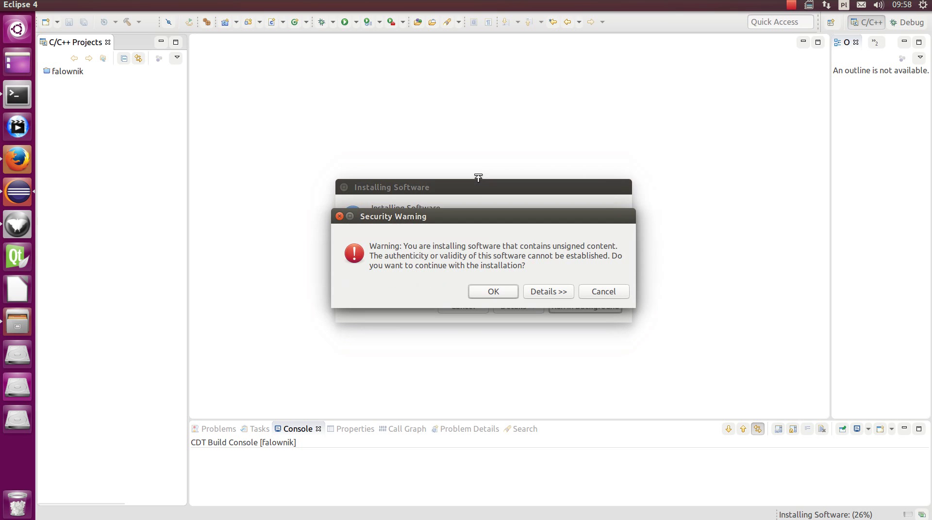
click(497, 291)
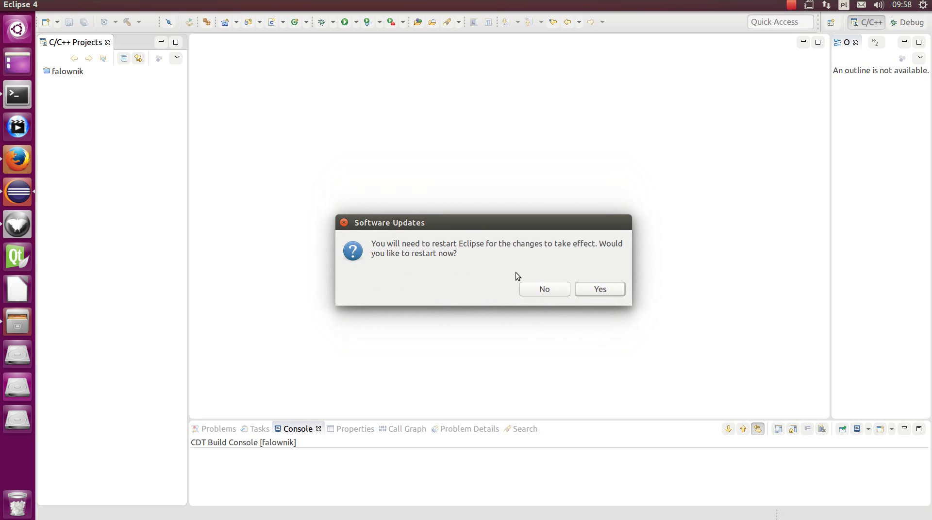
Restart Eclipse to apply the installed software, and close its window
click(599, 289)
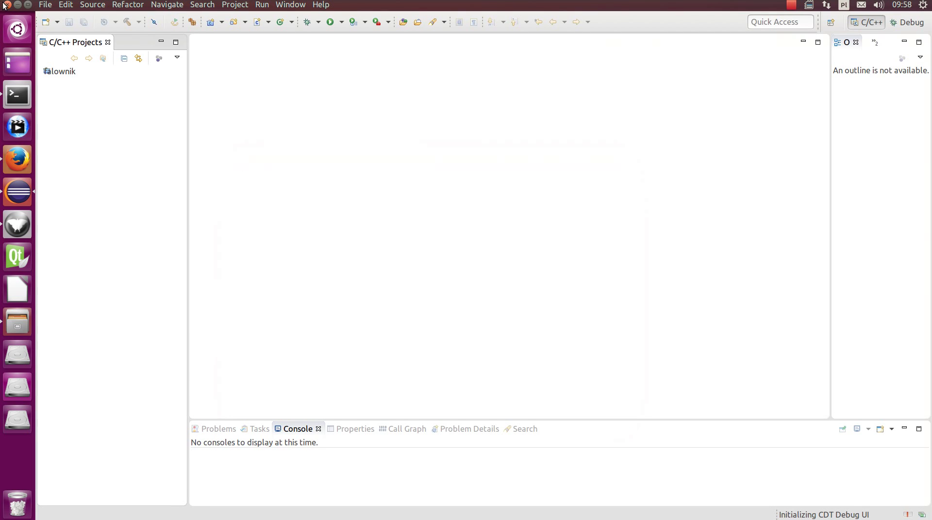
click(7, 5)
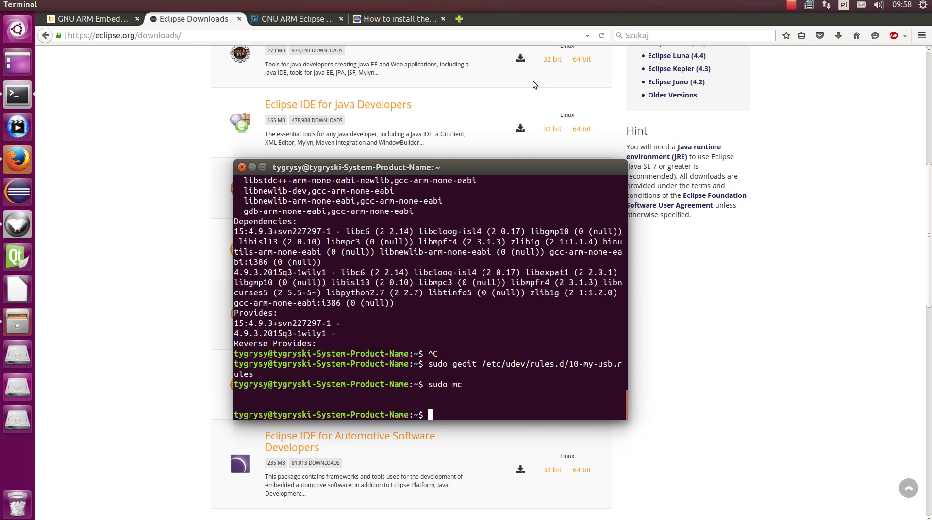
Look through the terminal's command history for an earlier command
key(Up)
key(Up)
key(Up)
key(Up)
key(Up)
key(Up)
key(Down)
key(Up)
key(Down)
key(Down)
key(Down)
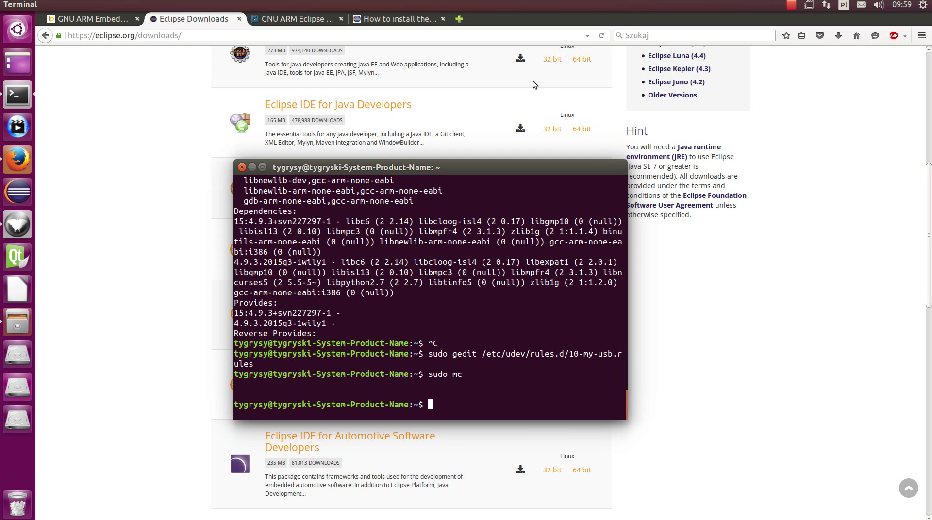
Enter the command sudo apt-get install gcc-arm-none-eabi at the terminal prompt without running it
text(sudo )
text(apt-g)
text(et)
text( edit)
key(BackSpace)
key(BackSpace)
key(BackSpace)
key(BackSpace)
text(install )
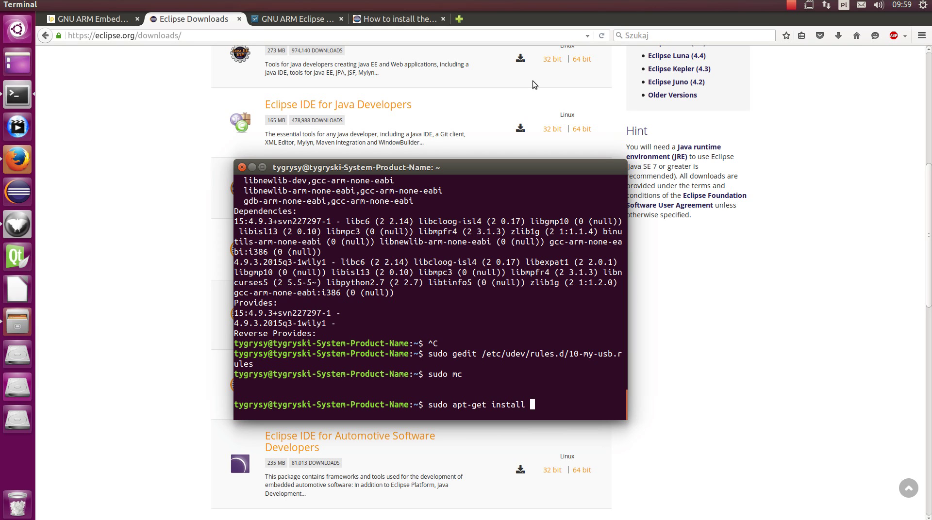
text(gcc-arm-)
key(Tab)
key(Tab)
text(no)
key(Tab)
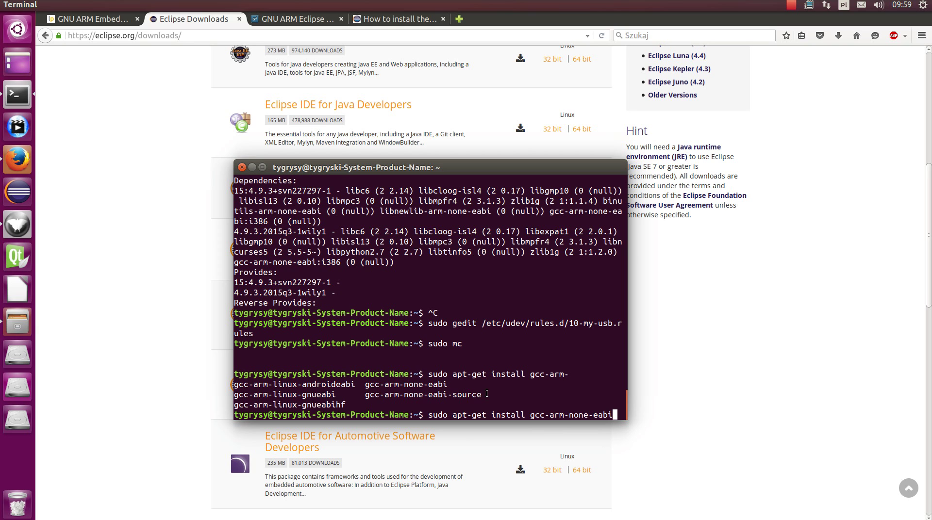
Switch to Firefox and examine the installation instructions on the GNU ARM Embedded Toolchain PPA page
click(76, 15)
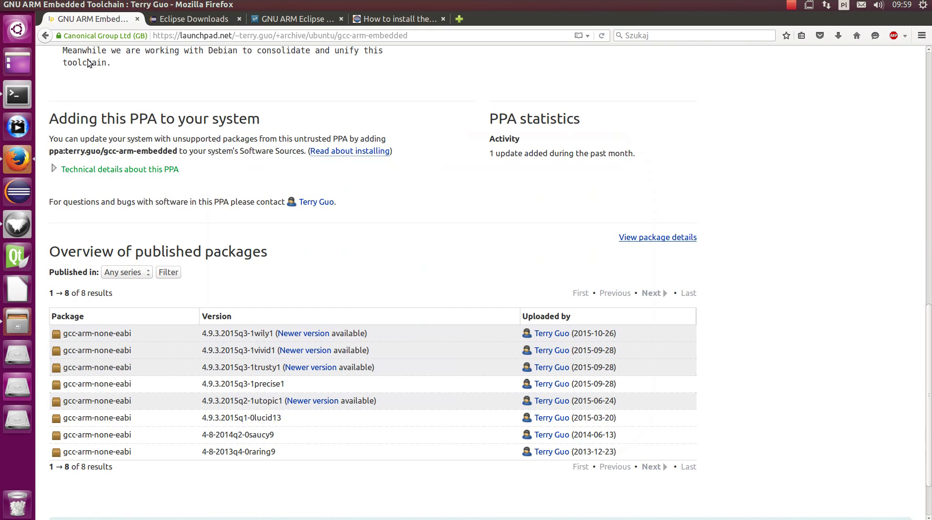
scroll(128, 202, up, 10)
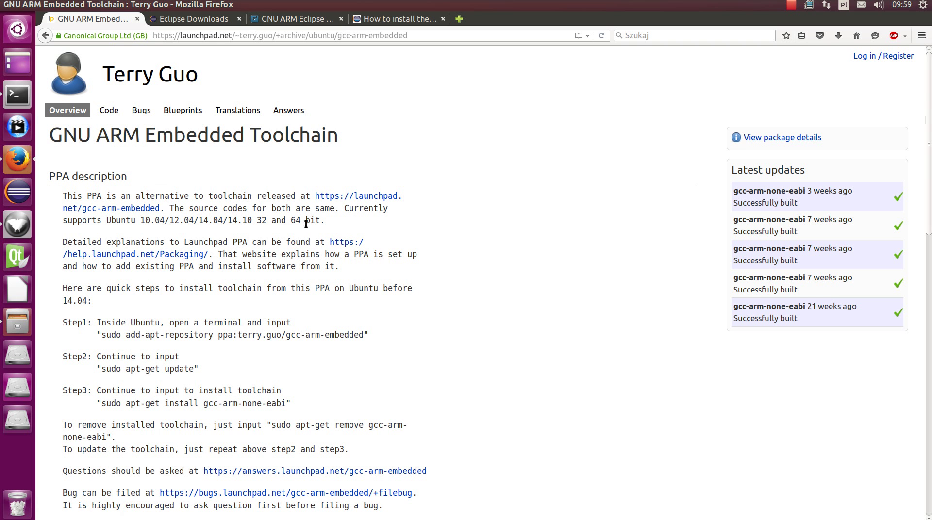
scroll(302, 211, down, 3)
scroll(302, 209, down, 7)
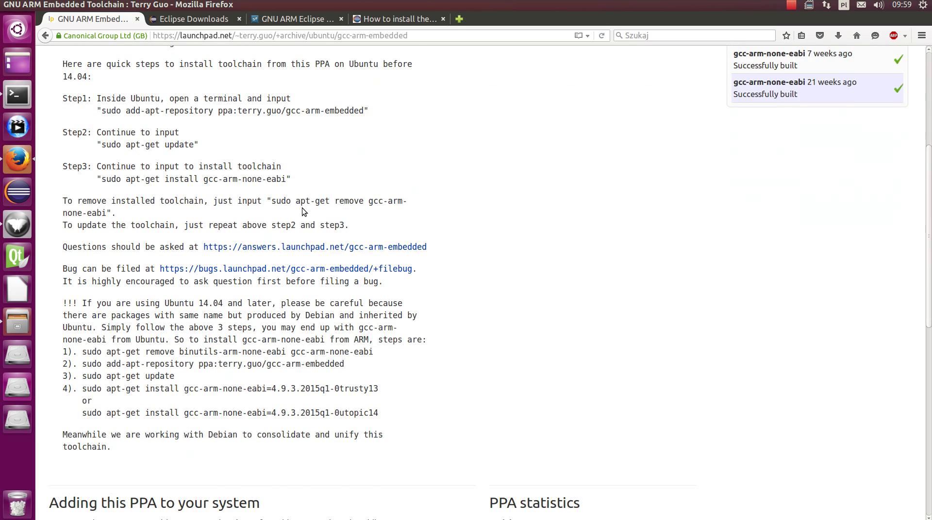
scroll(300, 210, up, 8)
scroll(299, 210, up, 1)
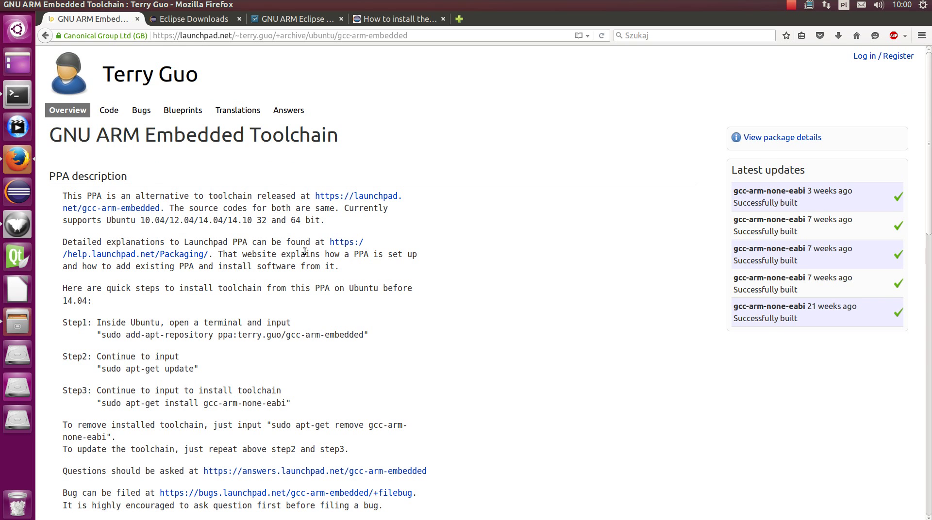
scroll(305, 246, down, 3)
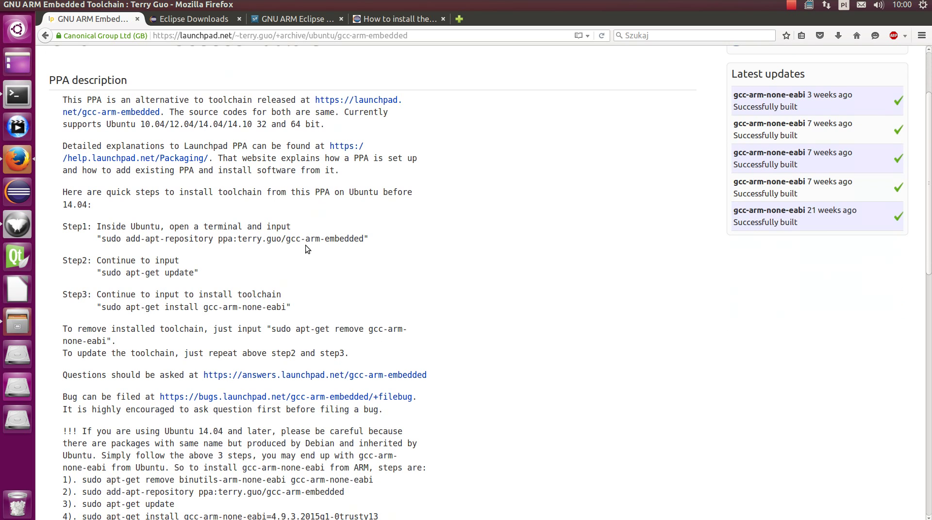
scroll(307, 249, down, 3)
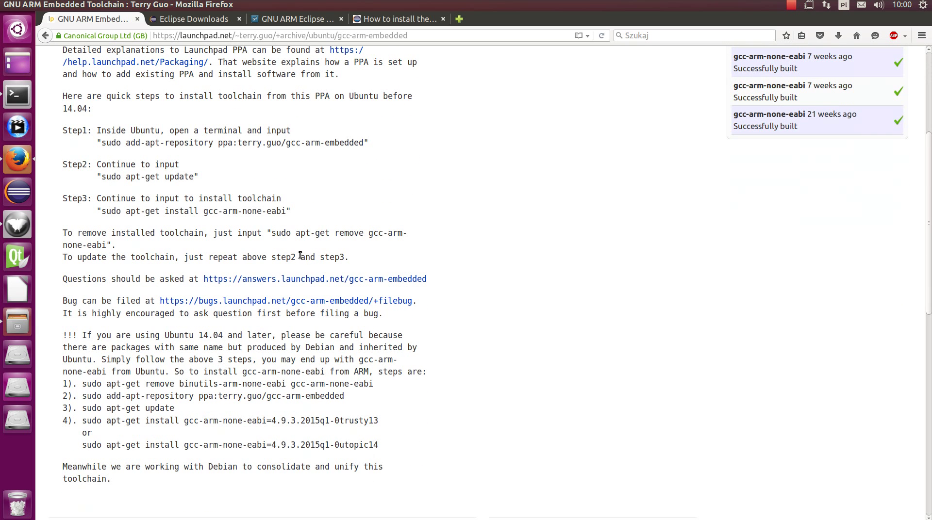
Highlight the remove, update and versioned install commands in the steps for Ubuntu 14.04 and later, and return to the terminal
drag(62, 386, 230, 414)
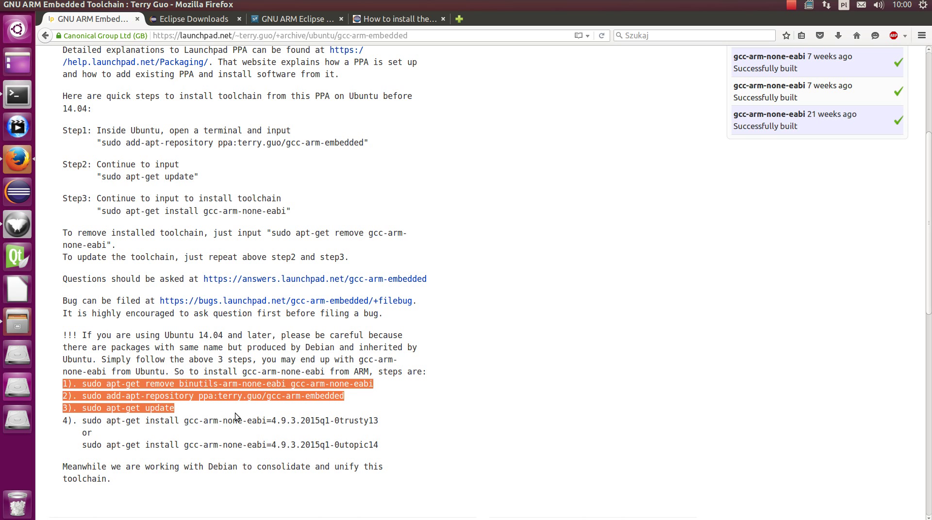
click(247, 383)
double_click(247, 383)
click(248, 383)
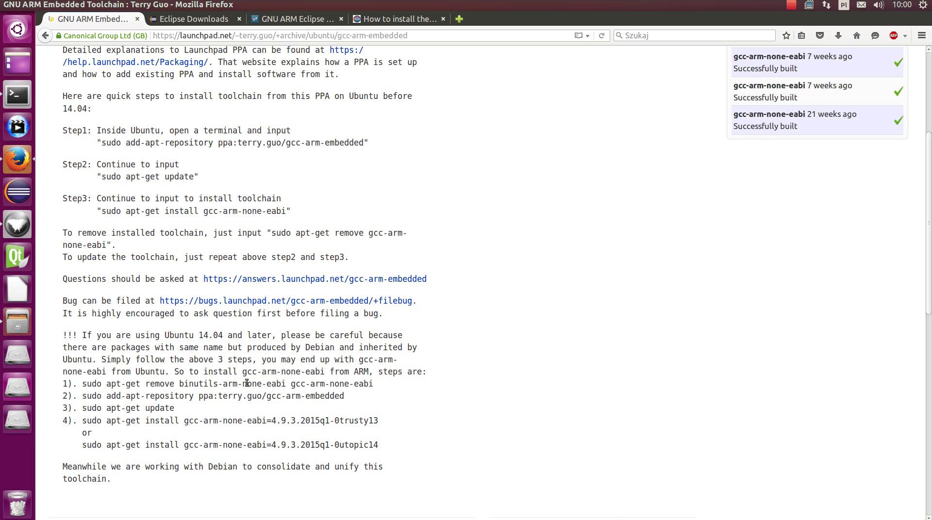
triple_click(248, 384)
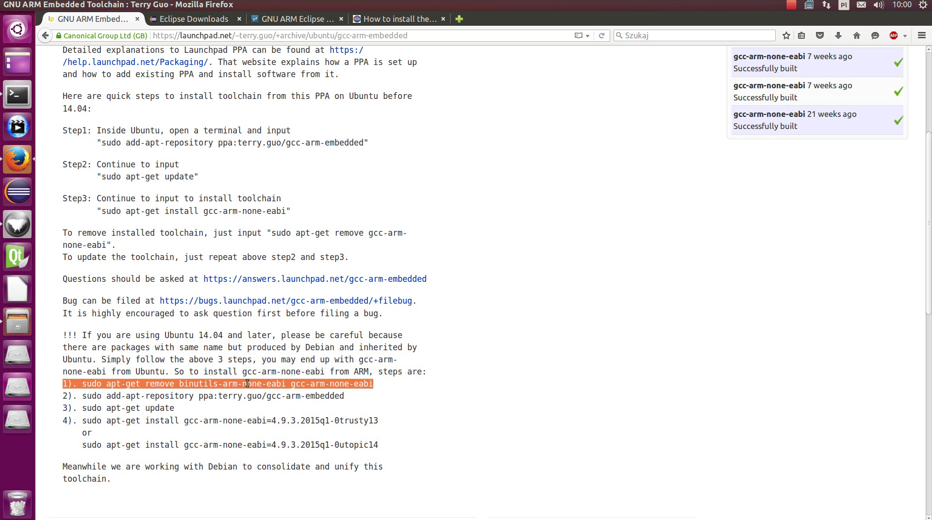
triple_click(388, 386)
click(389, 387)
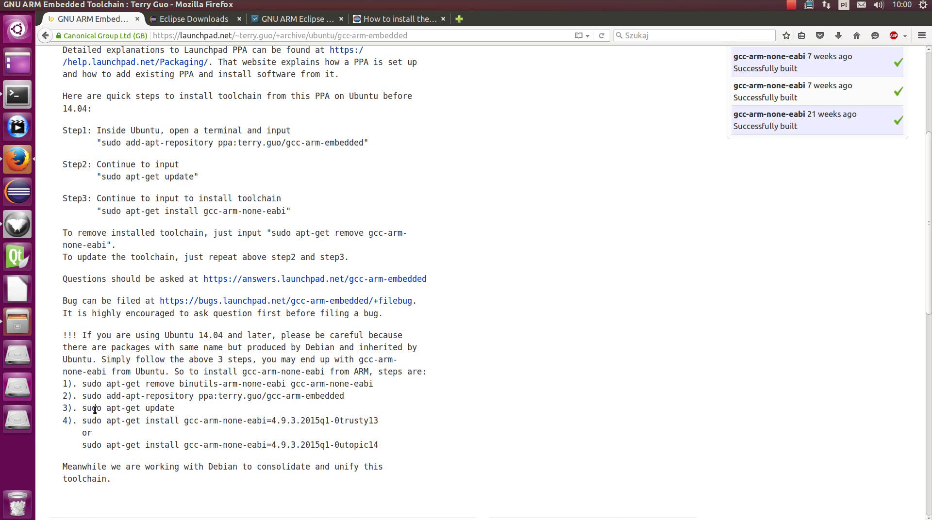
drag(86, 409, 205, 411)
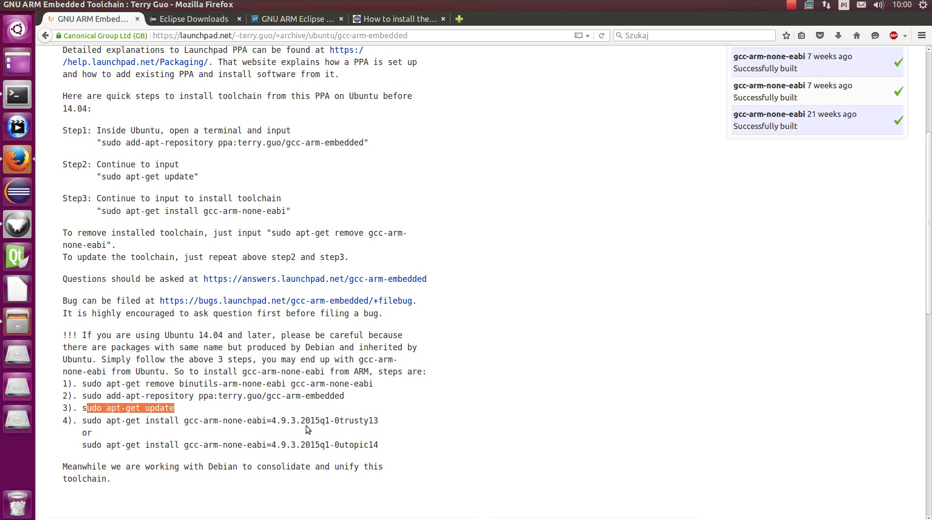
double_click(372, 421)
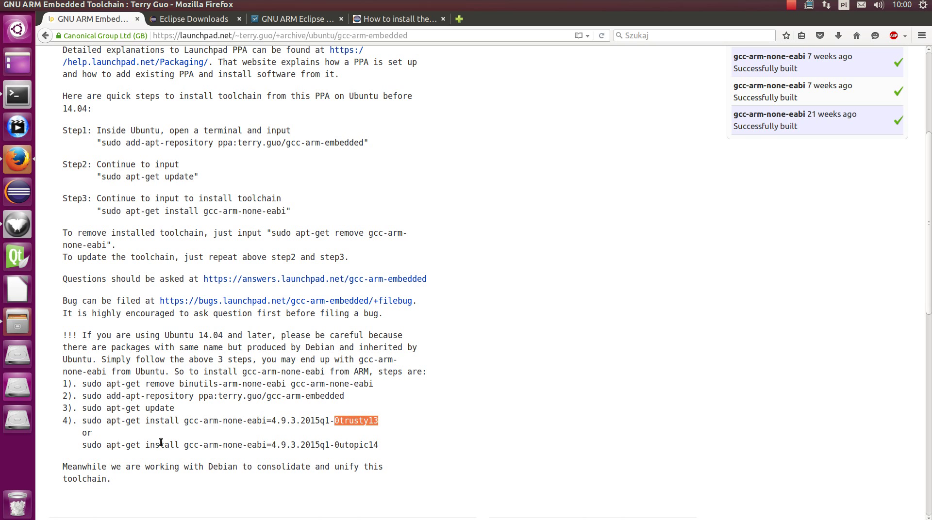
click(17, 94)
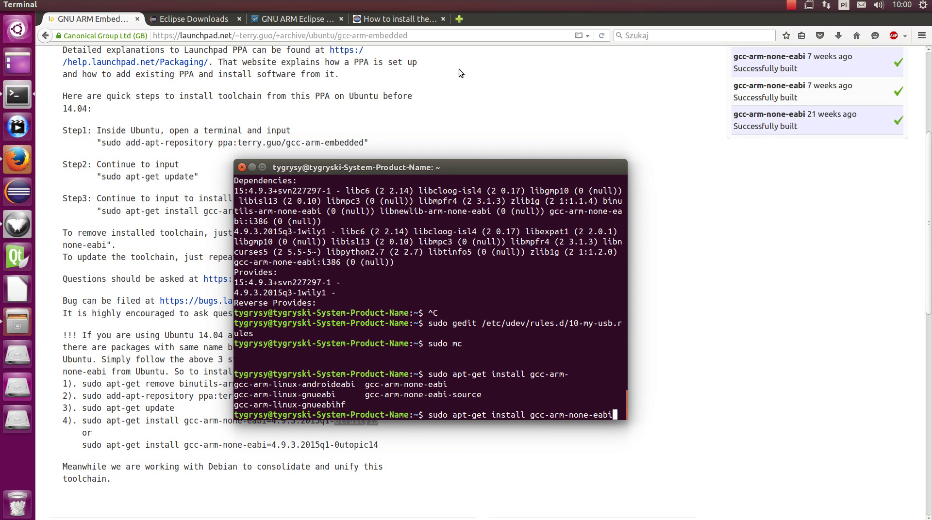
Run apt-cache showpkg gcc-arm-none-eabi and highlight the two package versions listed under Provides
key(Up)
key(Up)
key(Up)
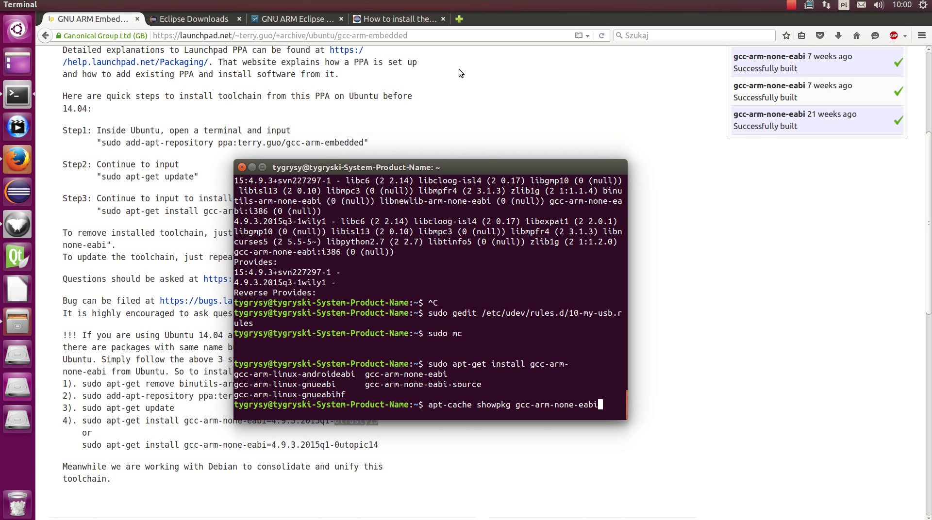
key(Return)
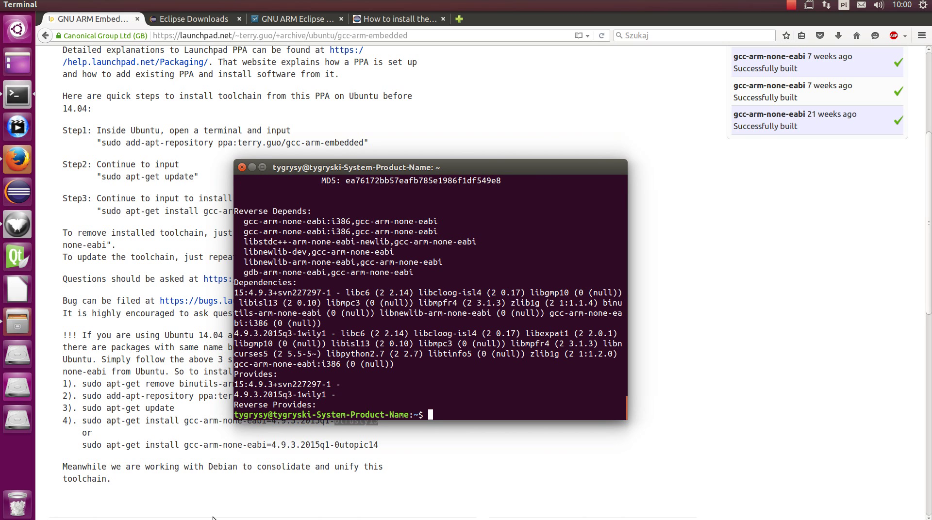
double_click(284, 382)
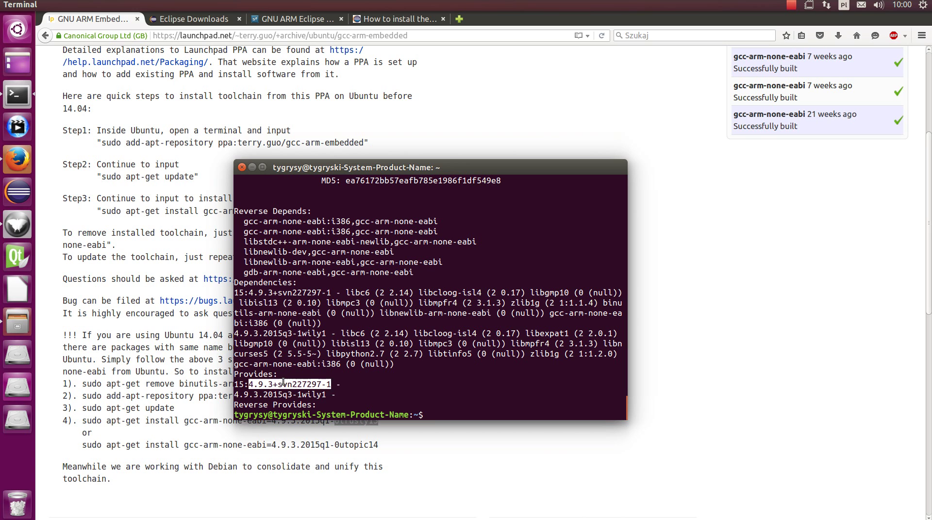
triple_click(284, 382)
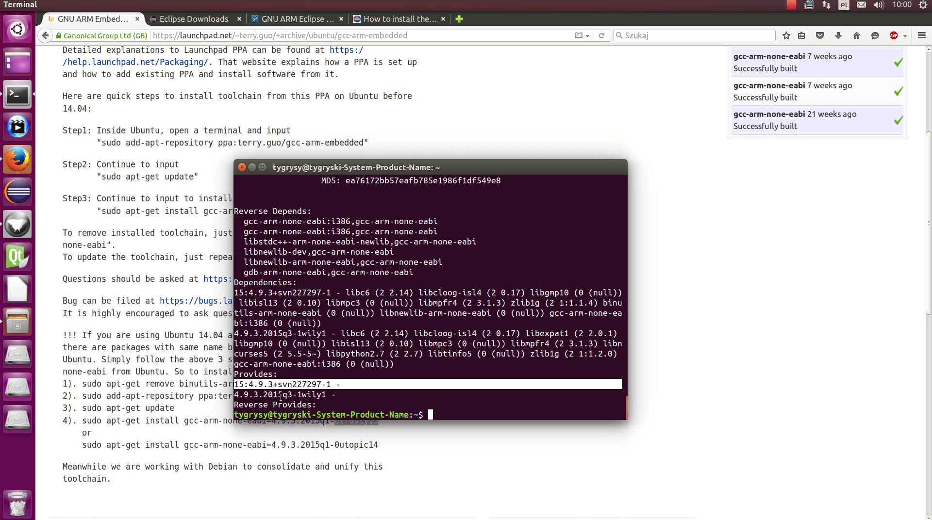
double_click(280, 395)
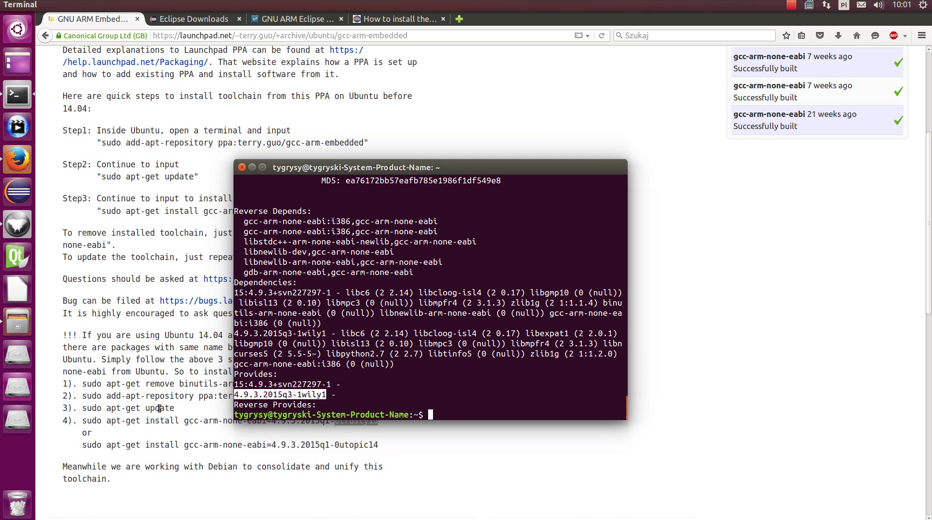
Switch to Firefox, review the versioned install command for Ubuntu 14.04 and later, and return to the terminal
click(144, 407)
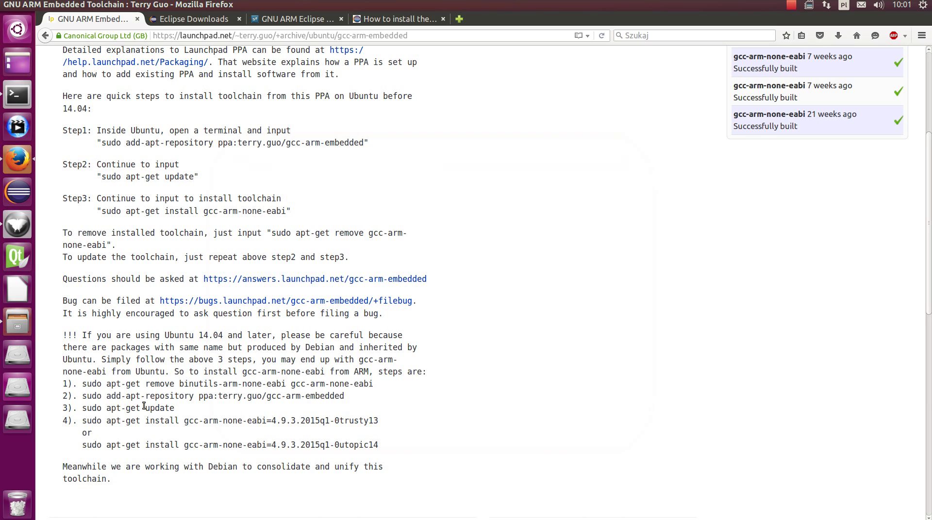
triple_click(294, 421)
click(295, 422)
scroll(37, 372, up, 3)
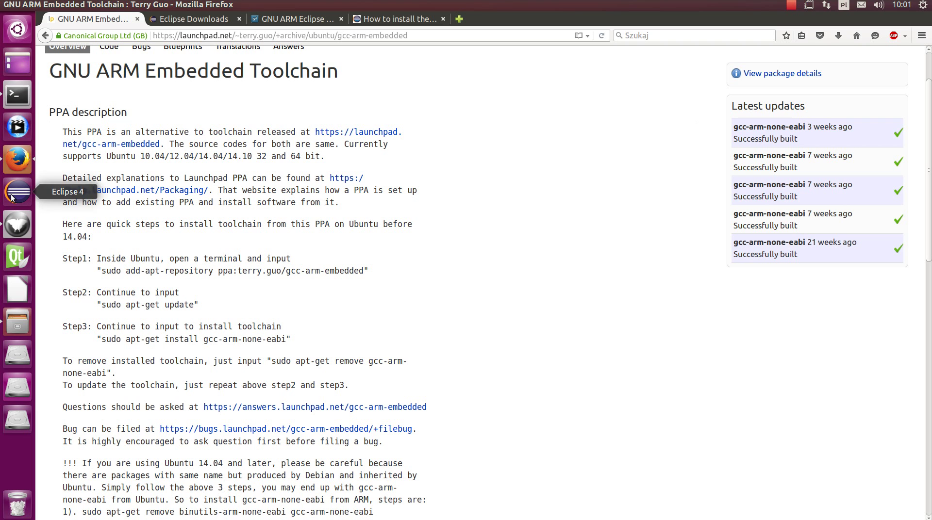
click(13, 94)
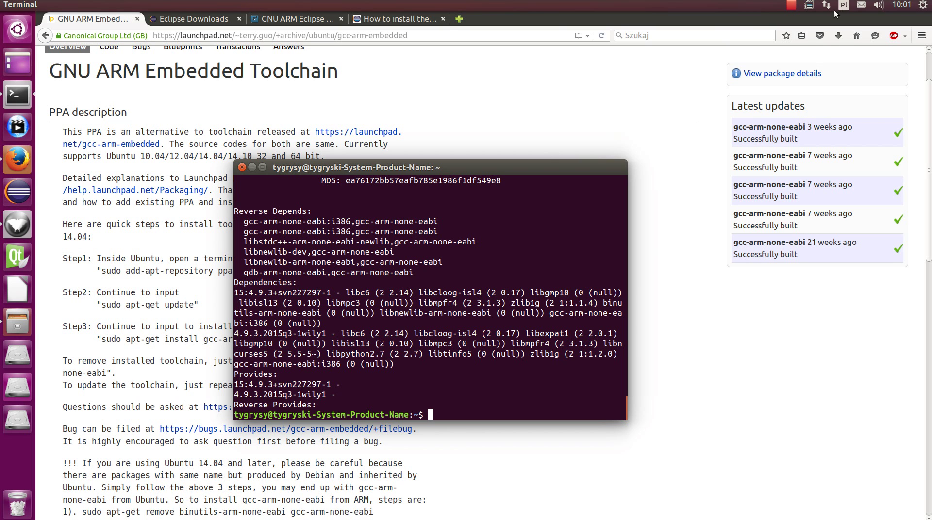
click(791, 5)
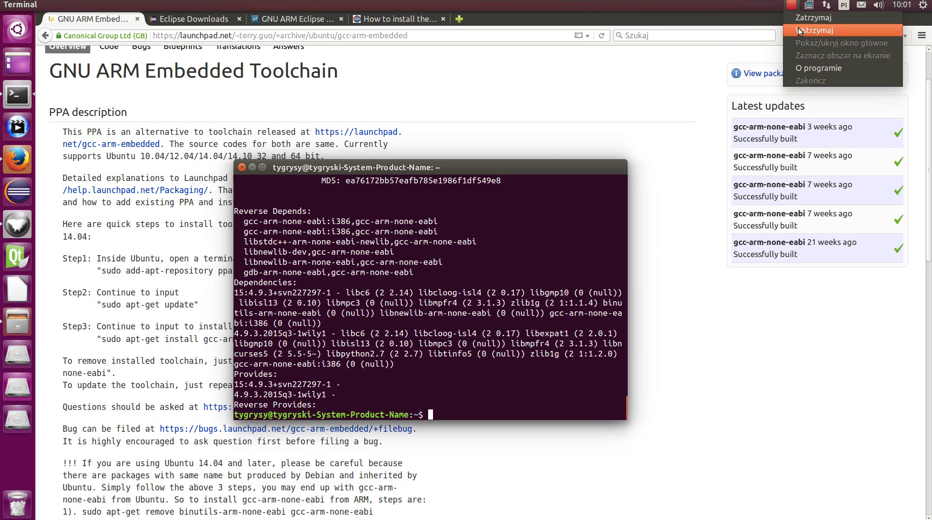
click(798, 27)
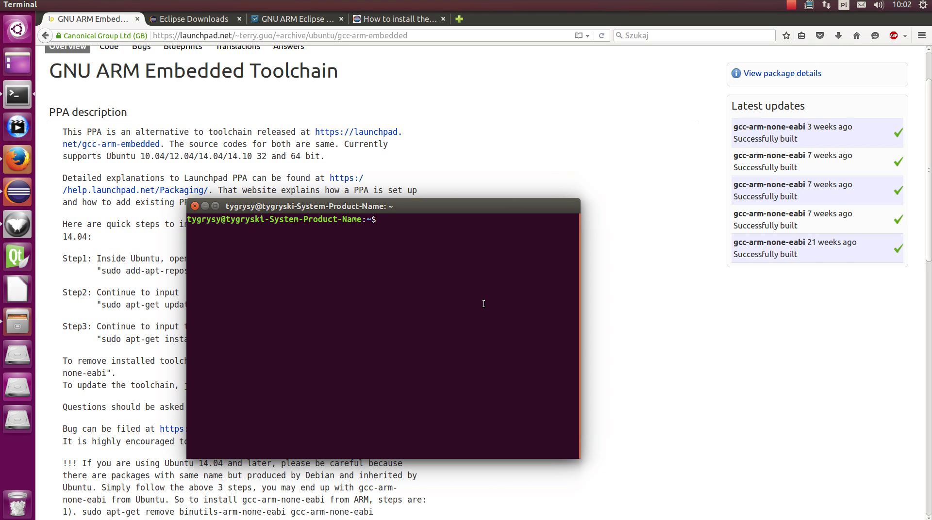
Run sudo apt-get install openocd from the command history and authenticate with the account password
text(sudo mc)
key(Up)
key(Up)
key(Up)
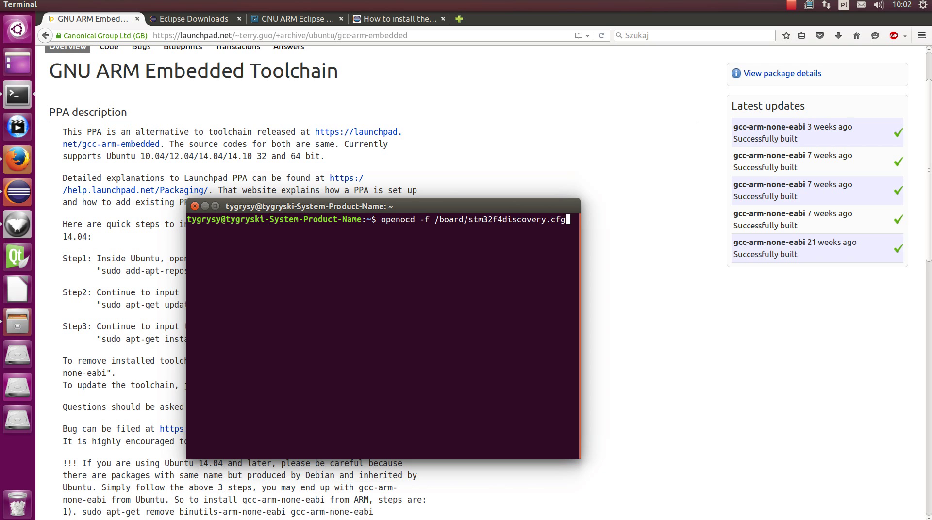
key(Down)
key(Up)
key(Up)
key(Up)
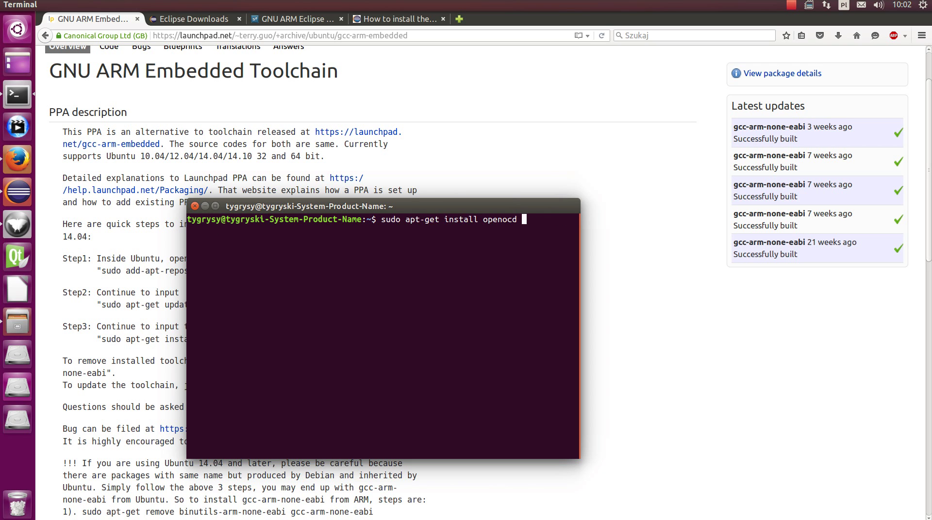
key(Down)
key(Return)
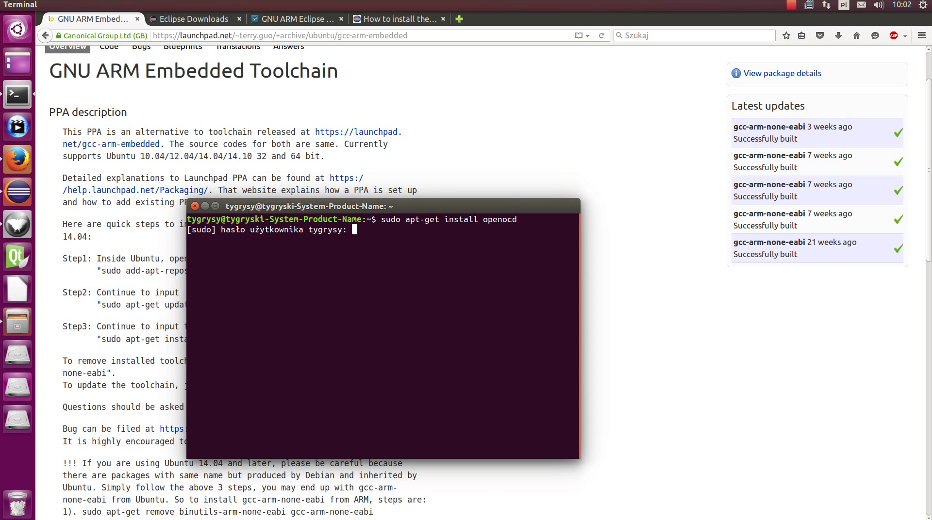
key(Return)
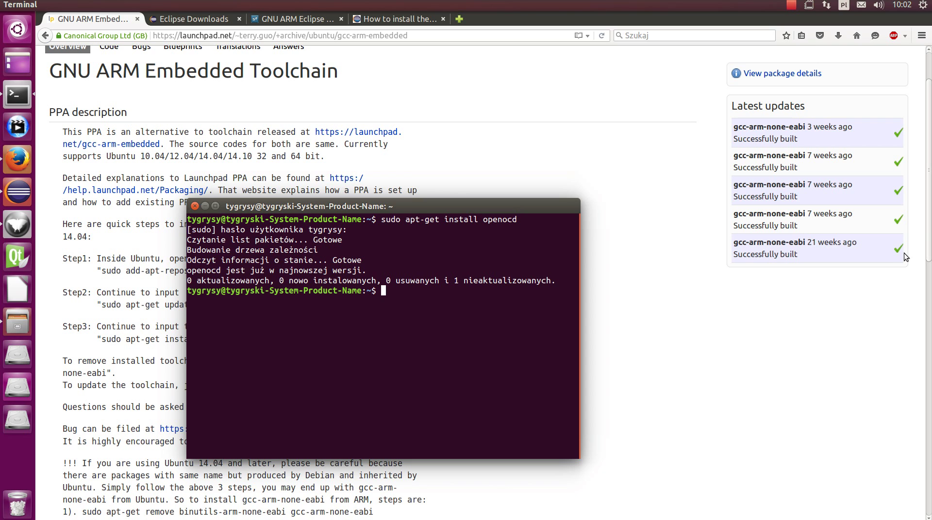
Run openocd -f /board/stm32f4discovery.cfg from the command history to test the board connection, and stop it
key(Up)
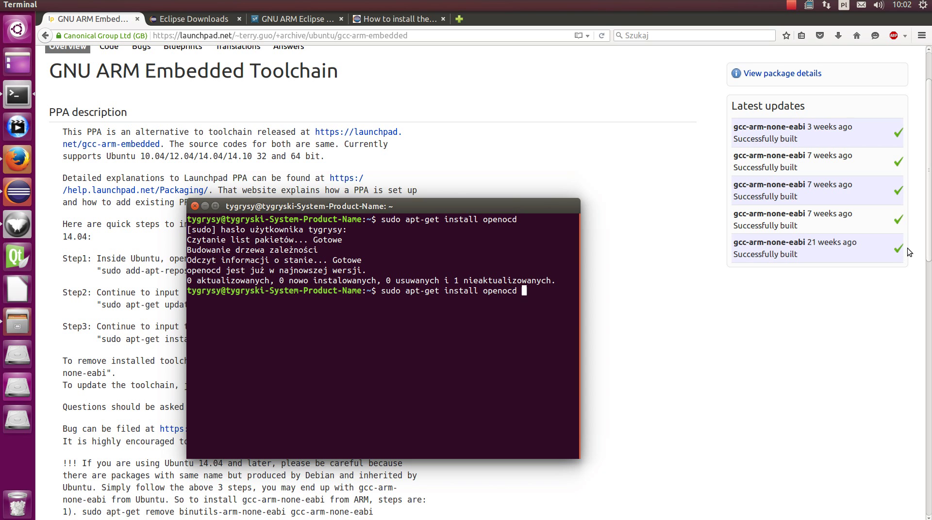
key(Up)
key(Up)
key(Up)
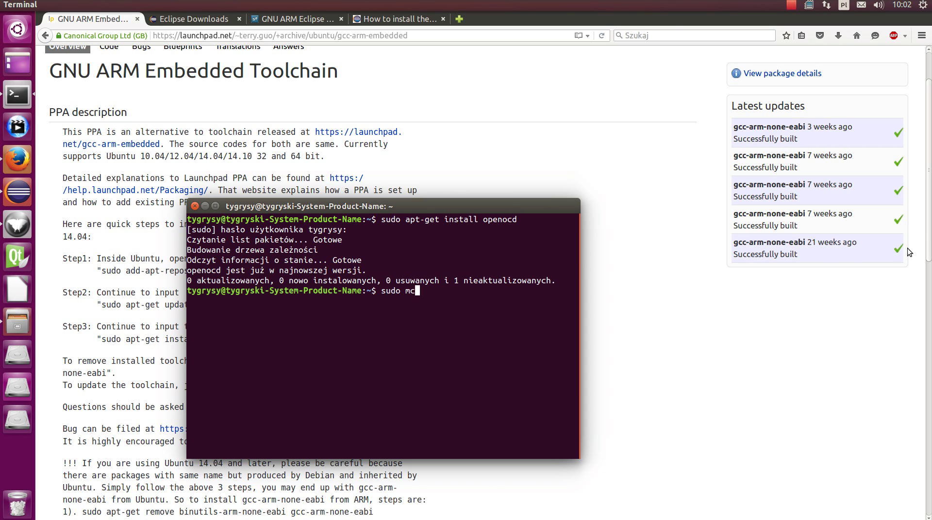
key(Up)
key(Up)
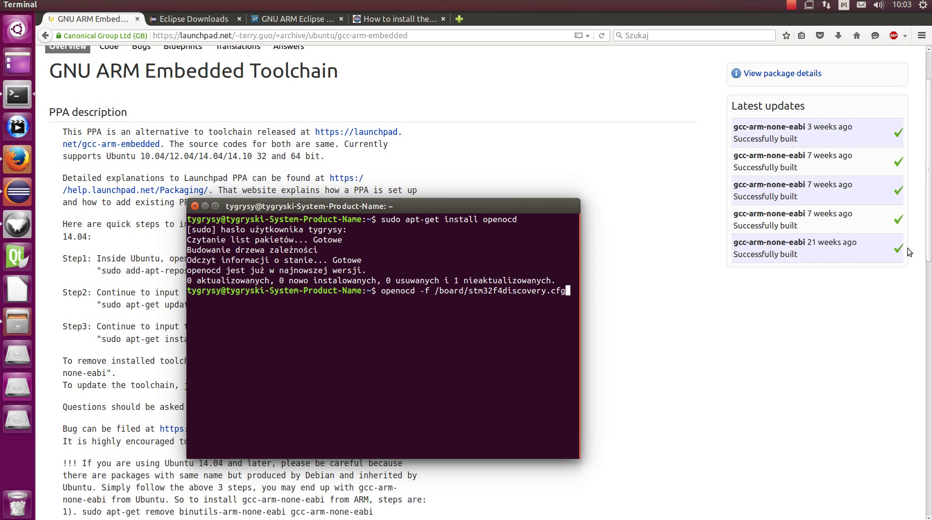
key(Return)
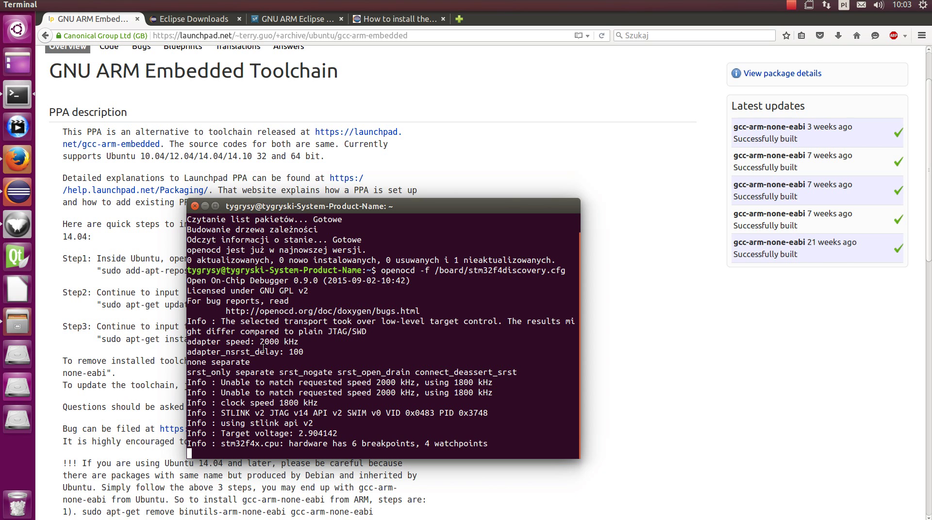
key(ctrl+c)
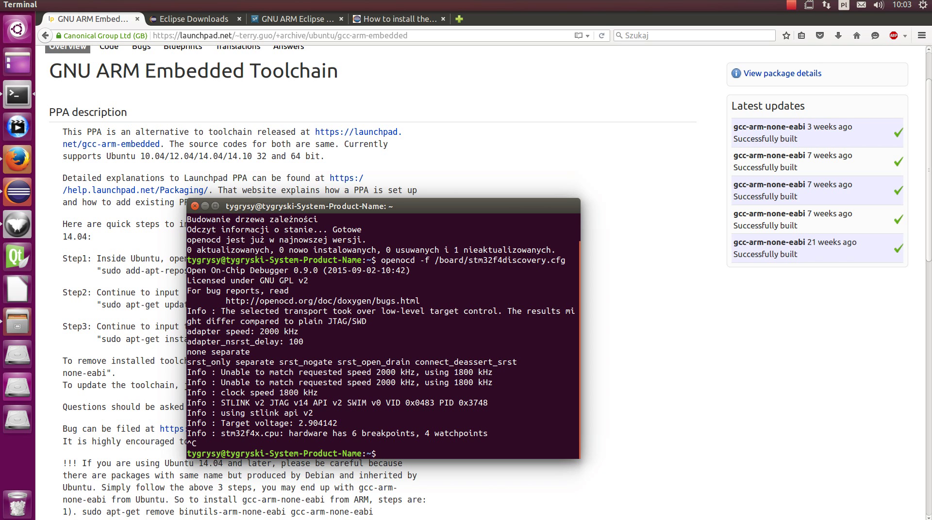
Prefix the previous OpenOCD command with sudo, run sudo openocd -f /board/stm32f4discovery.cfg, and stop it
key(Up)
key(Left)
key(Left)
key(Left)
key(Left)
key(Left)
key(Left)
key(Left)
key(Left)
key(Left)
key(Left)
key(Left)
key(Left)
key(Left)
key(Left)
key(Left)
key(Left)
key(Left)
key(Left)
key(Left)
key(Left)
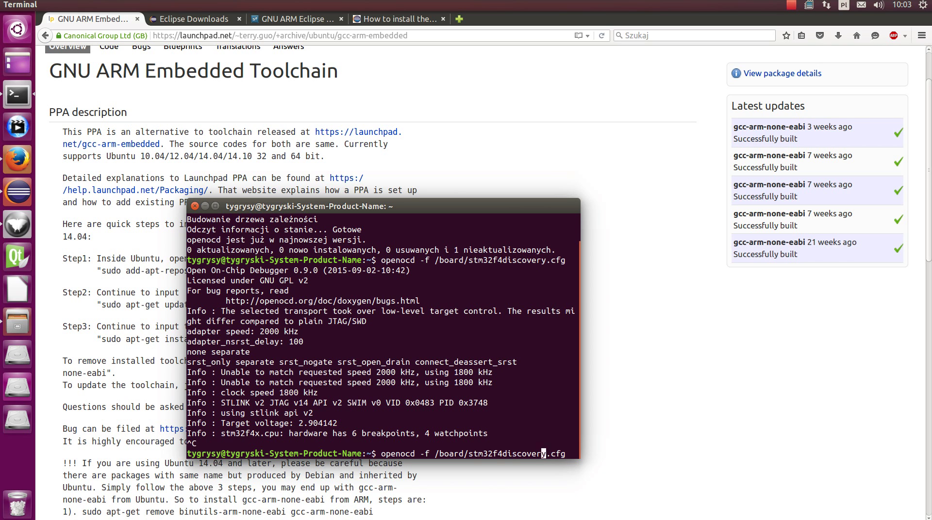
key(Left)
key(Left)
key(Left)
key(Left)
key(Left)
key(Left)
key(Left)
key(Left)
key(Left)
key(Left)
key(Left)
key(Left)
key(Left)
key(Left)
key(Left)
text(sudo)
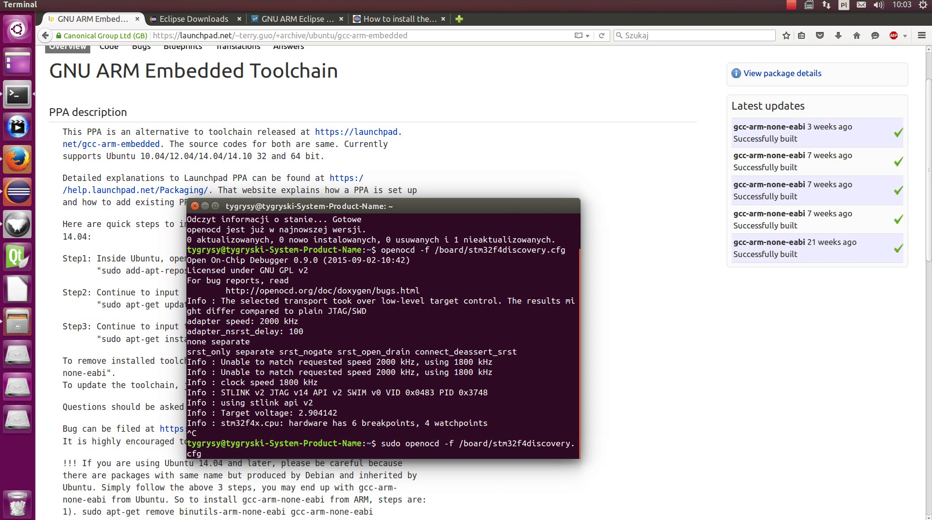
key(Return)
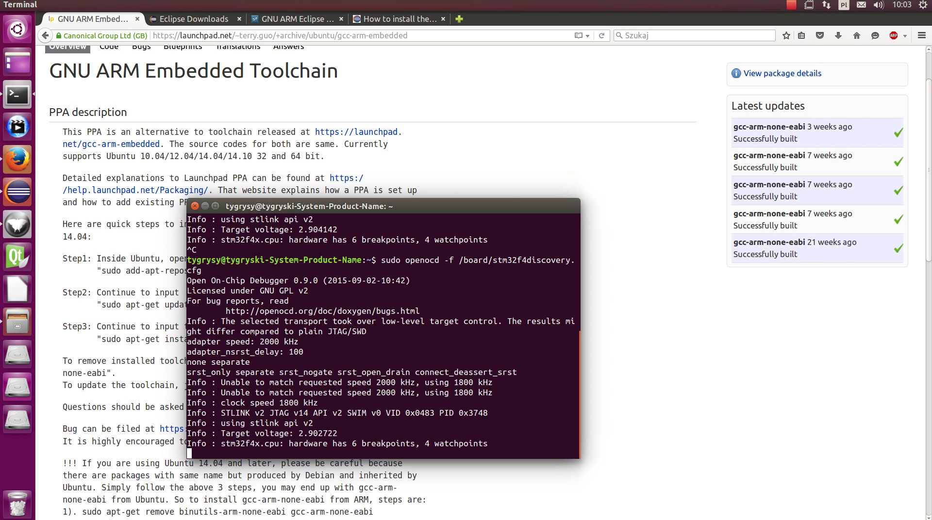
key(ctrl+c)
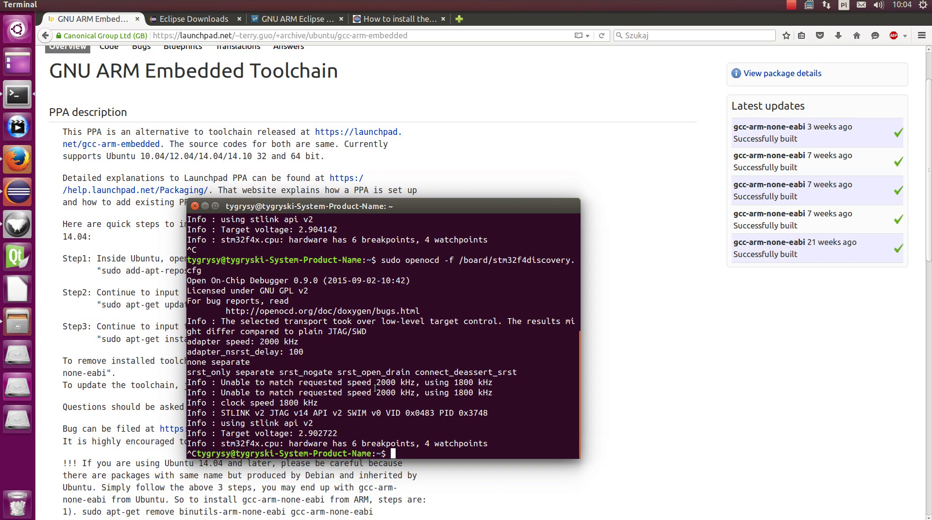
Open /etc/udev/rules.d/10-my-usb.rules in gedit with sudo and place the cursor at the end of the rule
key(Up)
key(Up)
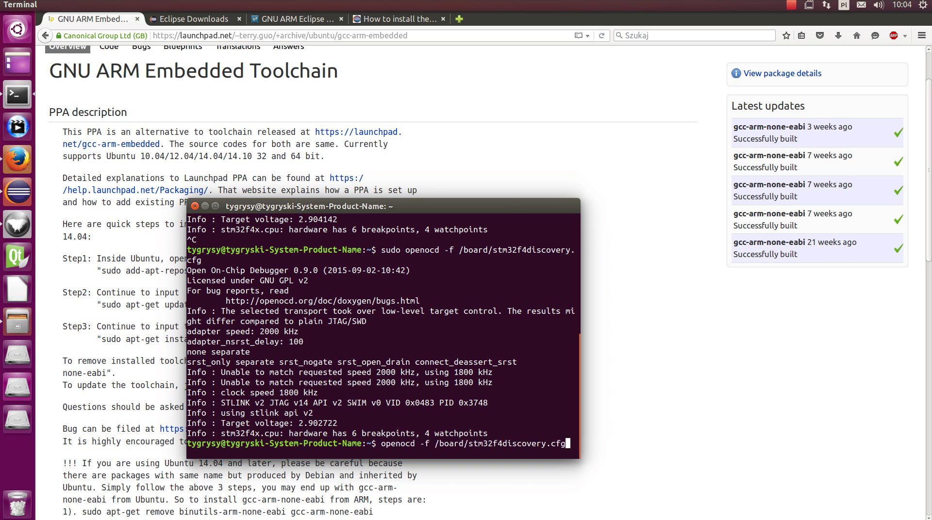
key(Up)
key(Up)
key(Up)
key(Up)
key(Down)
key(Down)
key(Up)
key(Up)
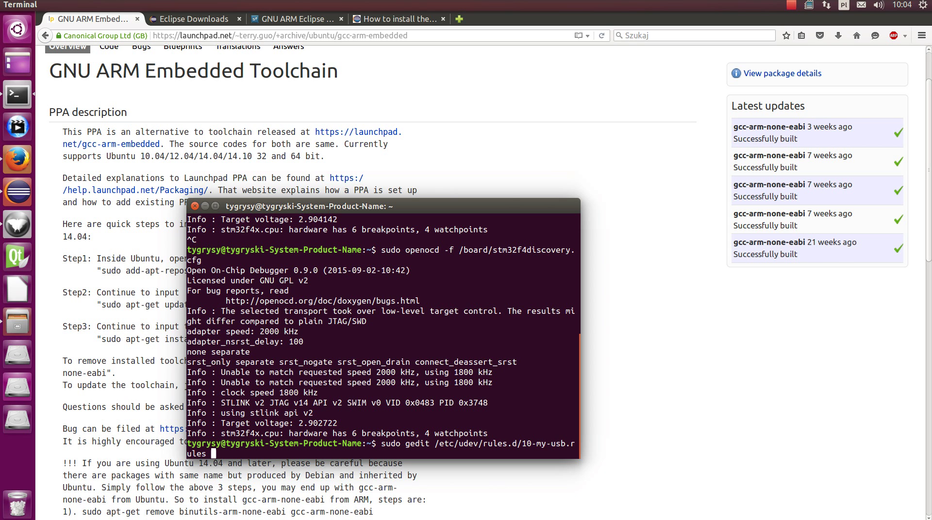
key(Return)
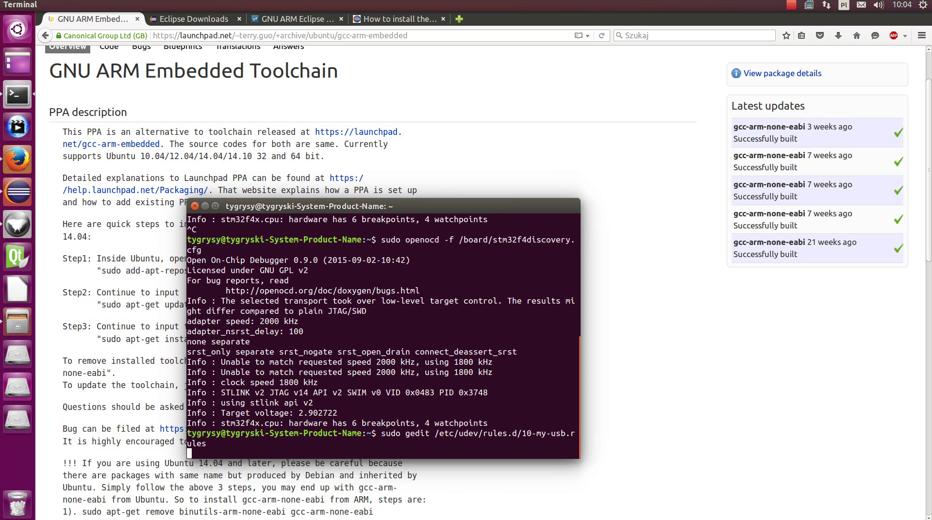
click(466, 68)
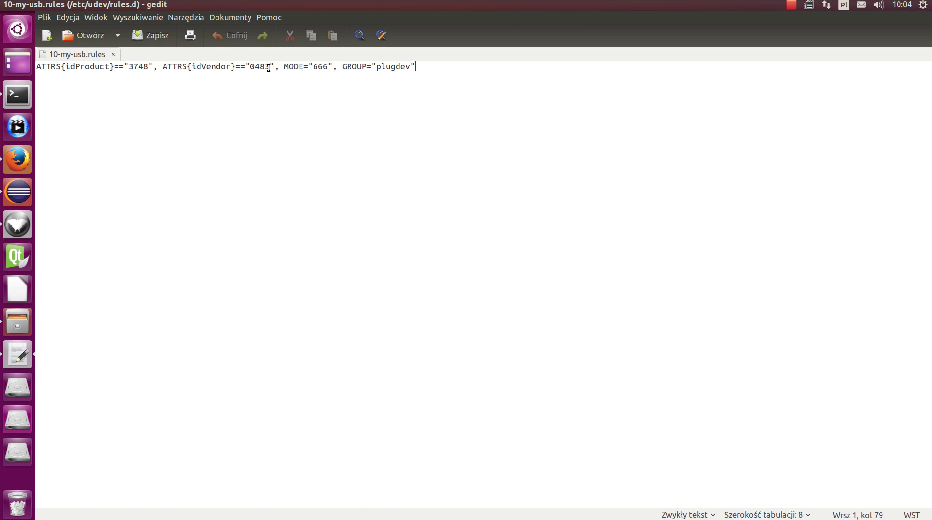
Open a second terminal window, run lsusb, and highlight the product ID on the STMicroelectronics ST-LINK/V2 line
click(14, 101)
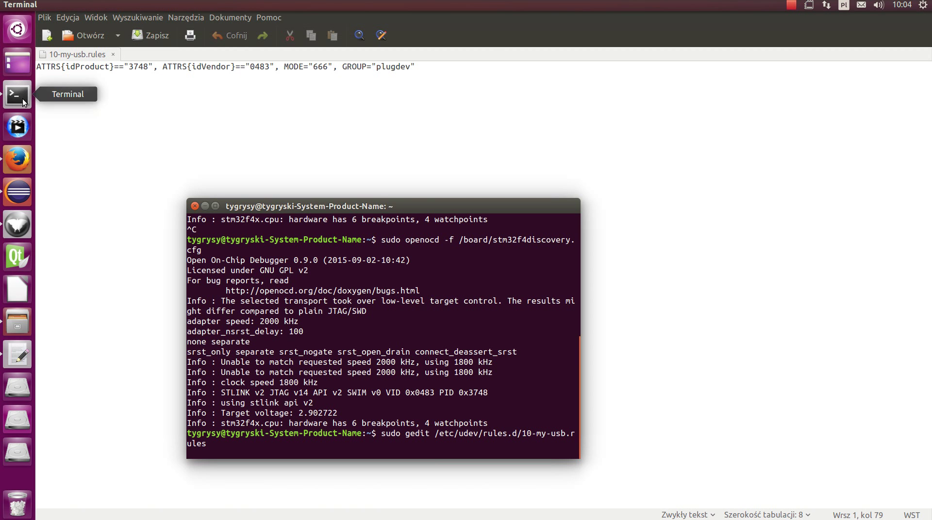
right_click(12, 97)
click(45, 94)
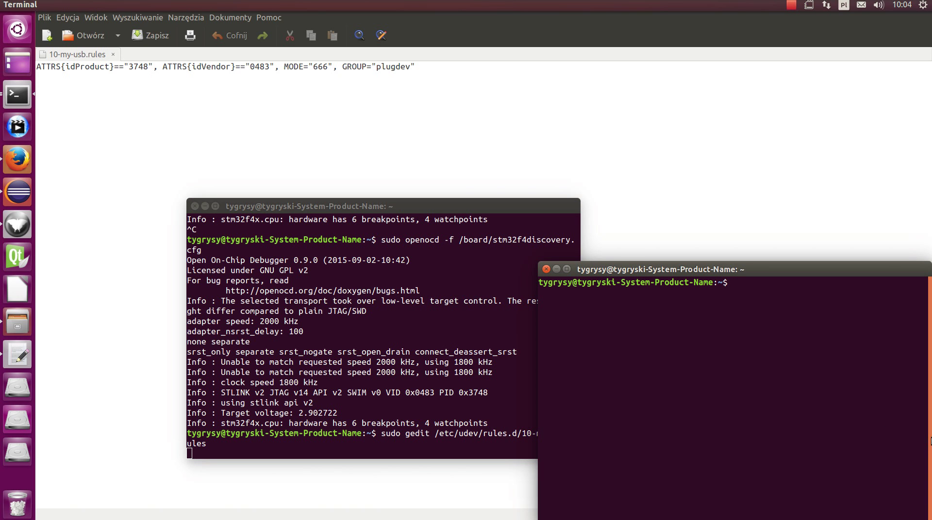
text(lsusb)
key(Return)
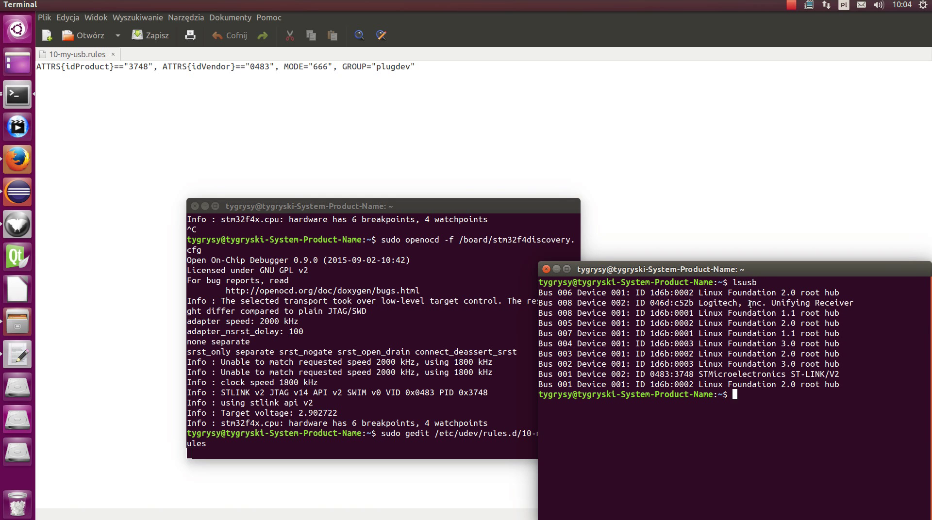
drag(927, 374, 676, 374)
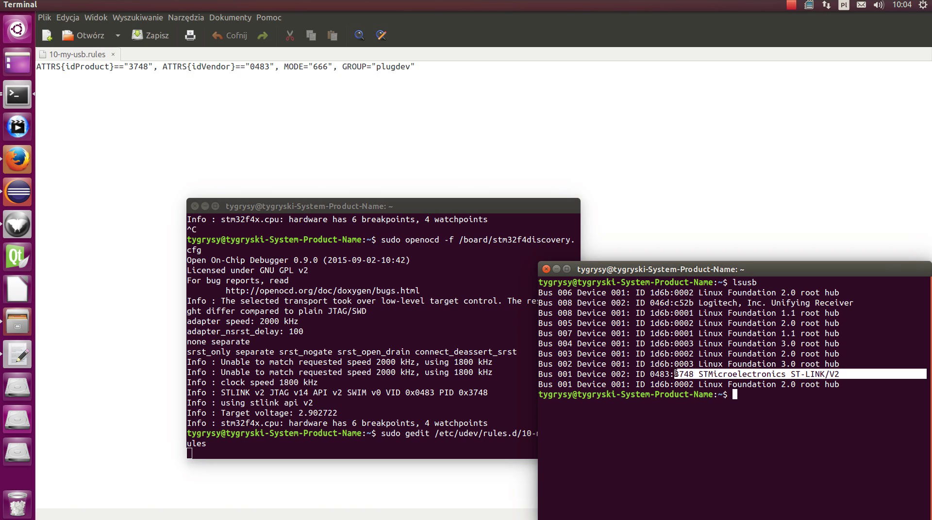
click(645, 372)
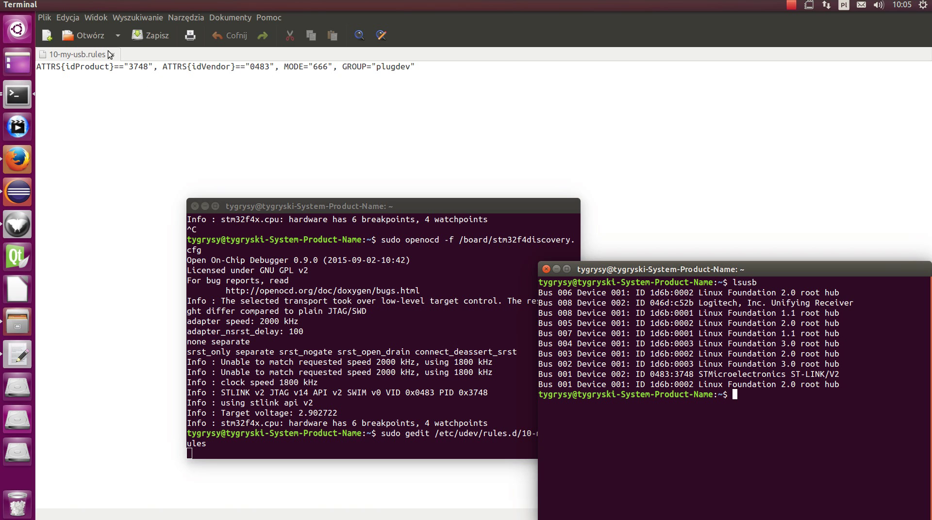
Save the 10-my-usb.rules file, minimise gedit, and switch to the terminal window that launched it
click(150, 32)
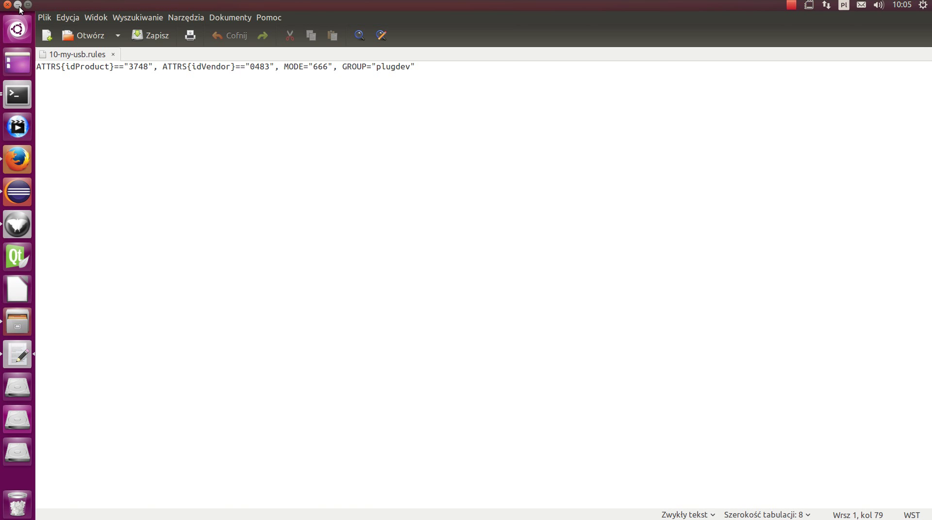
click(18, 5)
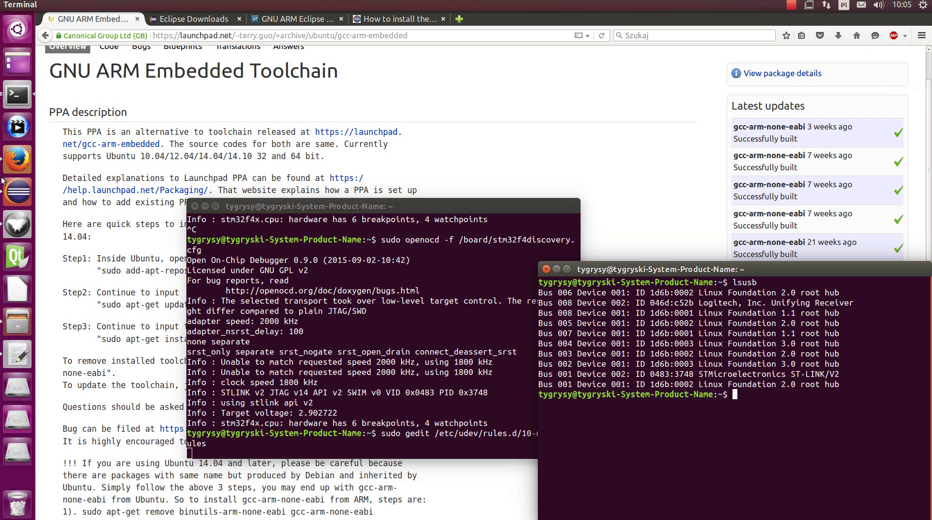
click(363, 434)
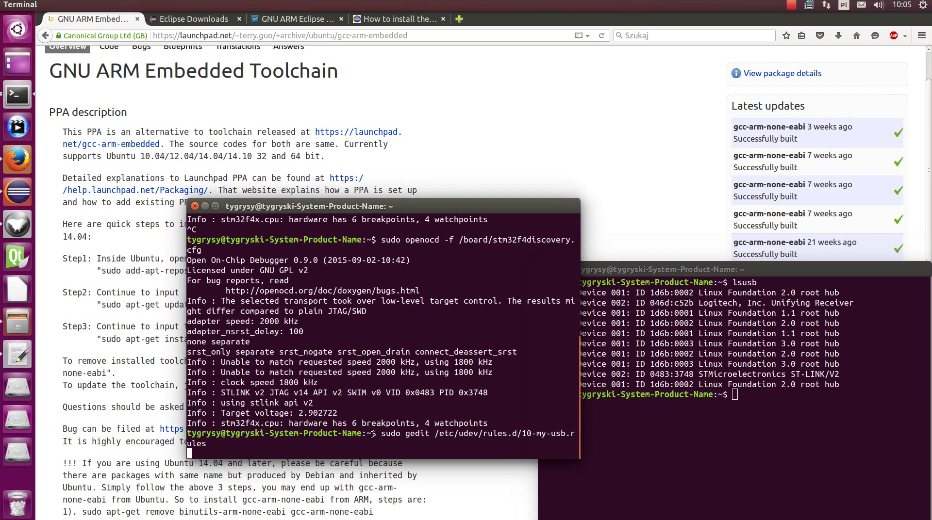
Stop gedit, reopen /etc/udev/rules.d/10-my-usb.rules with sudo gedit to examine the plugdev group in the rule, and minimise it
key(ctrl+c)
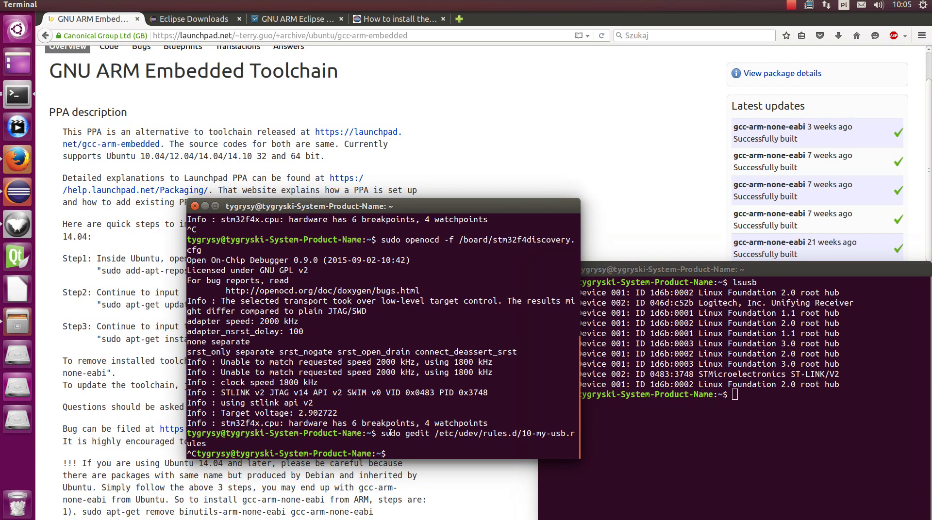
key(Up)
key(Return)
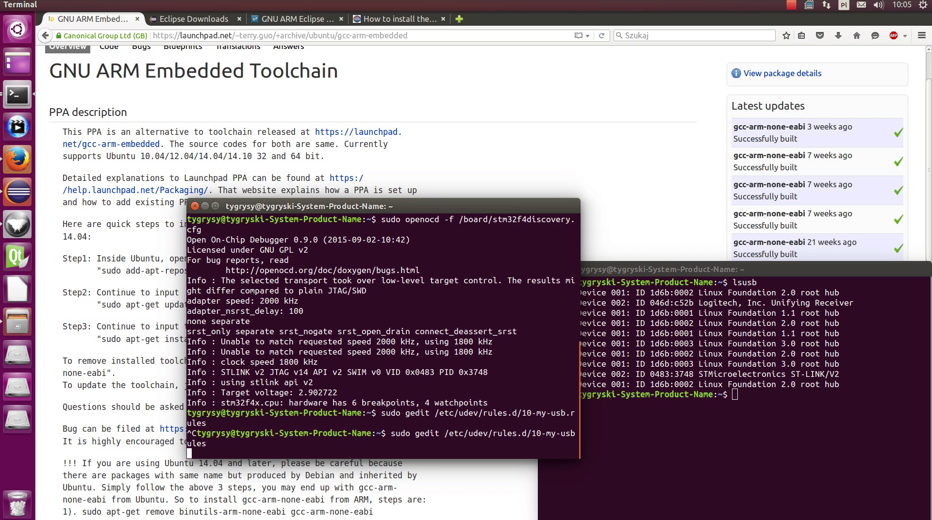
click(389, 68)
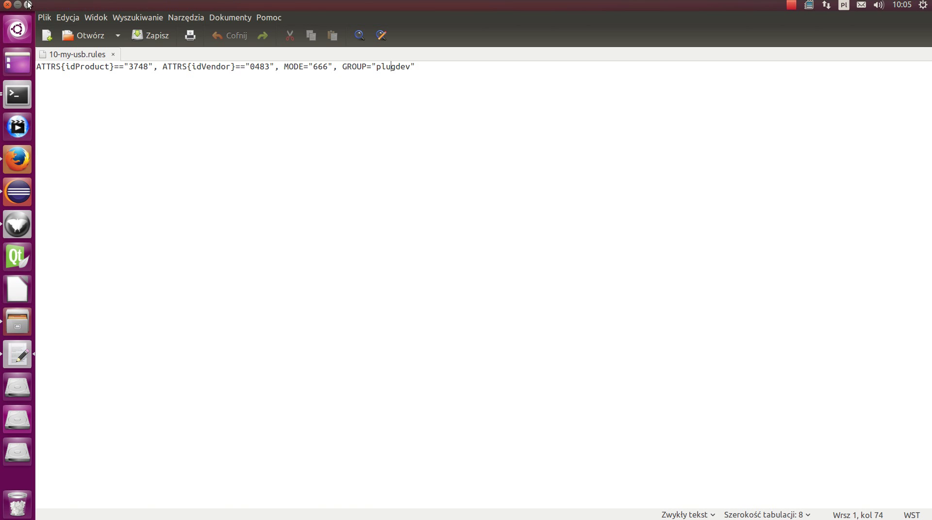
click(18, 5)
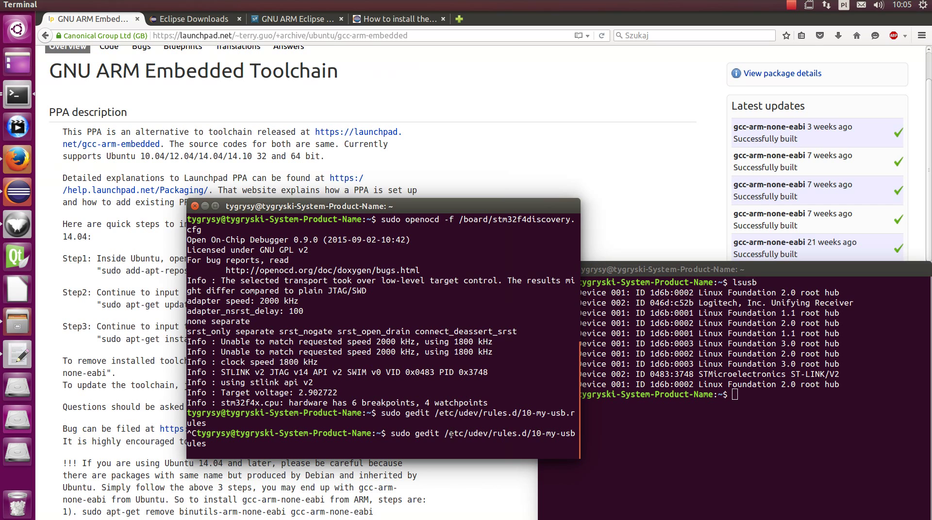
Stop the running gedit command in the terminal and start Midnight Commander as root with sudo mc
key(ctrl+c)
text(sudo mc)
key(Return)
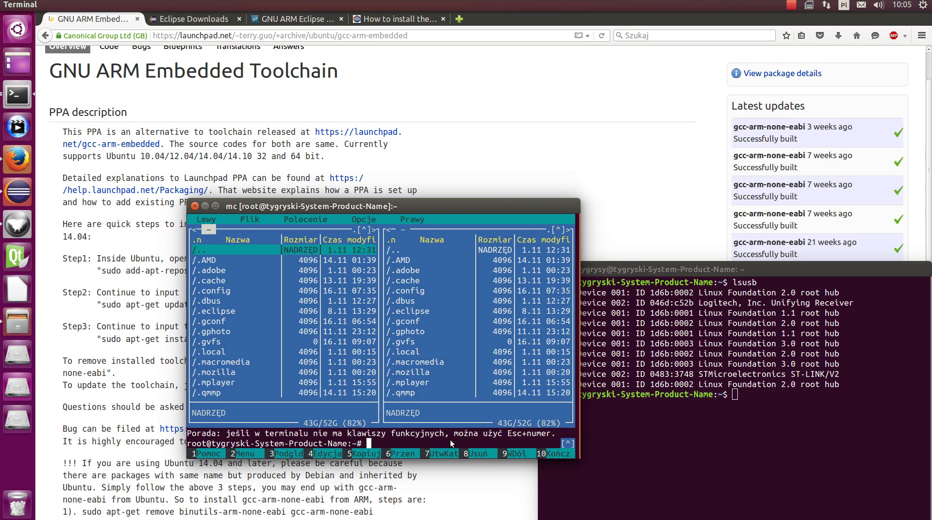
Go up from the home folder to the root directory and enter the /etc directory in Midnight Commander
key(Return)
key(Up)
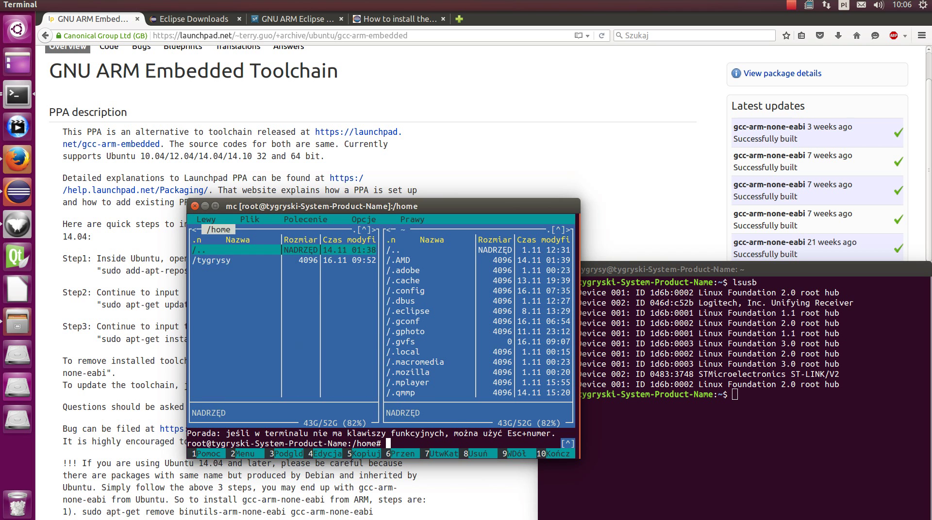
key(Return)
key(Up)
key(Return)
Find the group file in the /etc directory and open it in Midnight Commander's editor
key(Down)
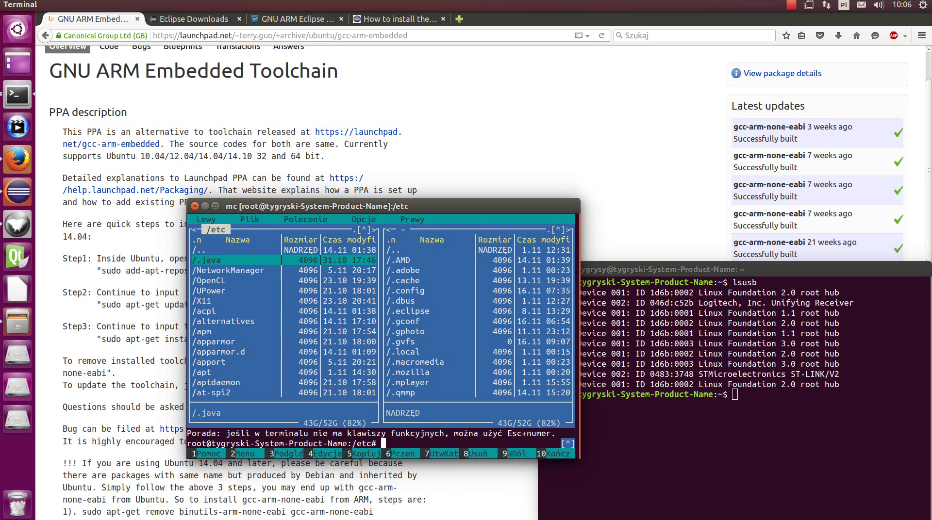
key(Down)
key(Down)
key(Down)
key(Down)
key(Down)
key(Down)
key(Down)
key(Down)
key(Down)
key(Down)
key(Down)
key(Down)
key(Down)
key(Down)
key(Down)
key(Down)
key(Down)
key(Down)
key(Down)
key(Down)
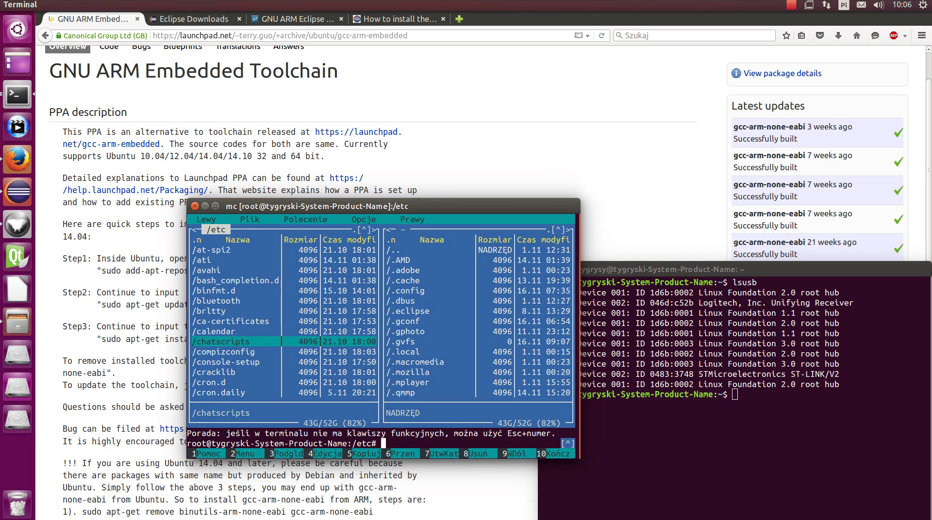
key(Down)
key(Down)
key(Down)
key(Down)
key(Down)
key(Down)
key(Down)
key(Down)
key(Down)
key(Down)
key(Down)
key(Down)
key(Down)
key(Down)
key(Down)
key(Down)
key(Down)
key(Down)
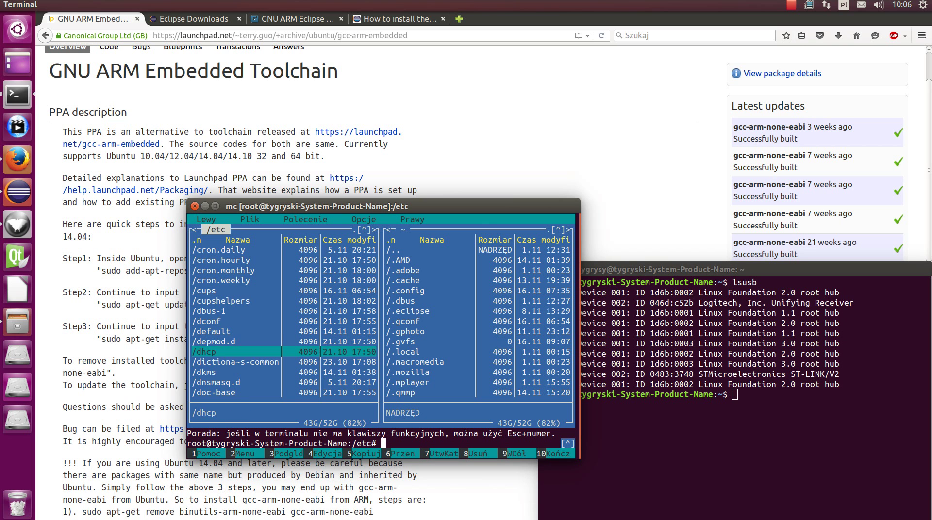
key(Down)
key(Down)
key(Down)
key(Down)
key(Down)
key(Down)
key(Down)
key(Down)
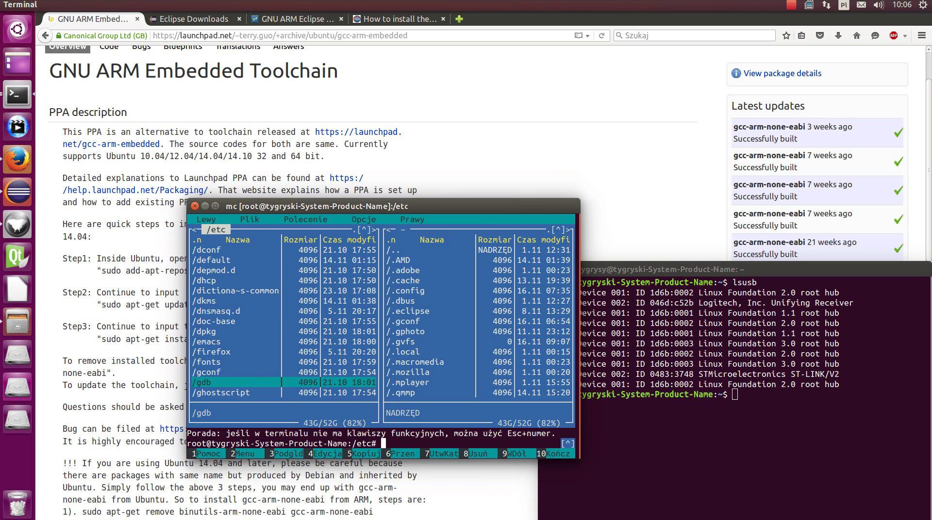
key(Down)
key(Down)
key(Down)
key(Down)
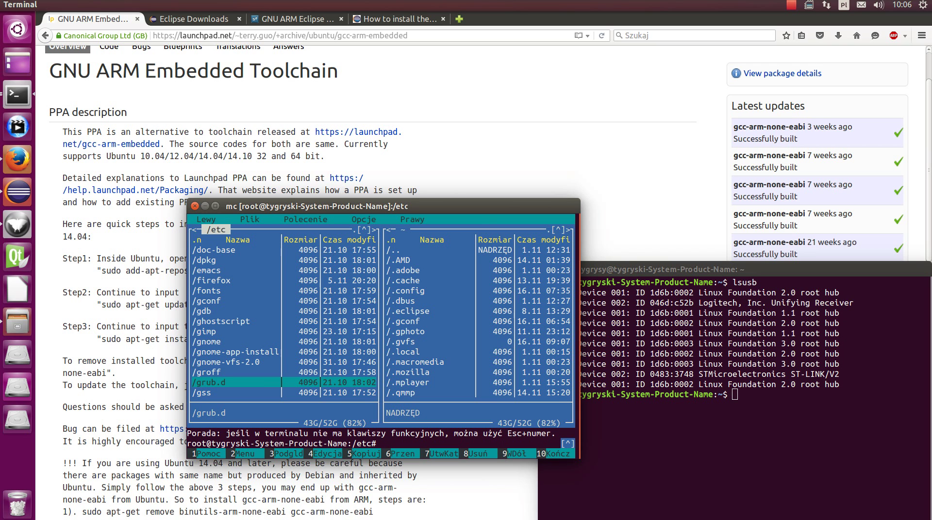
key(Down)
key(Down)
key(Down)
key(Down)
key(Down)
key(Down)
key(Down)
key(Down)
key(Down)
key(Down)
key(Down)
key(Down)
key(Down)
key(Down)
key(Down)
key(Down)
key(Down)
key(Down)
key(Down)
key(Down)
key(Down)
key(Down)
key(Down)
key(Down)
key(Down)
key(Down)
key(Down)
key(Down)
key(Down)
key(Down)
key(Down)
key(Down)
key(Down)
key(Down)
key(Down)
key(Down)
key(Down)
key(Down)
key(Down)
key(Down)
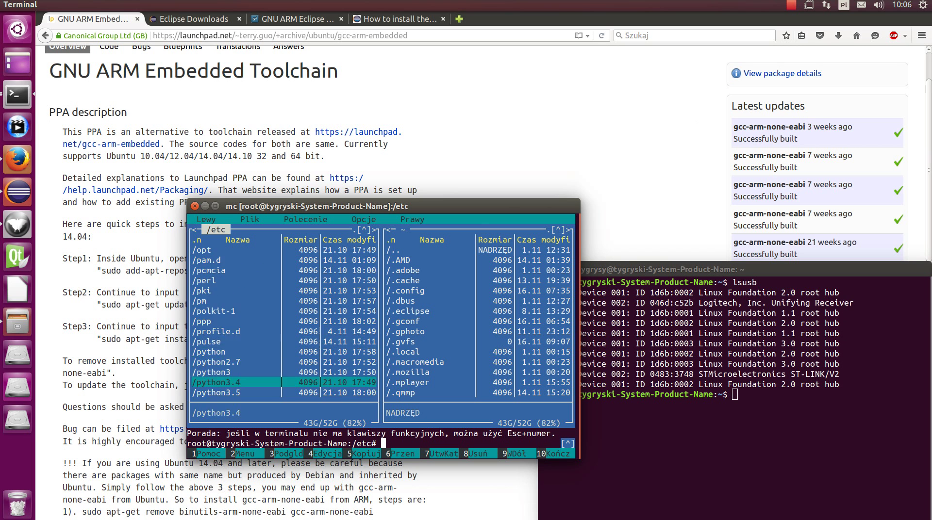
key(Down)
key(Down)
key(Down)
key(Down)
key(Down)
key(Down)
key(Down)
key(Down)
key(Down)
key(Down)
key(Down)
key(Down)
key(Down)
key(Down)
key(Down)
key(Down)
key(Down)
key(Down)
key(Down)
key(Down)
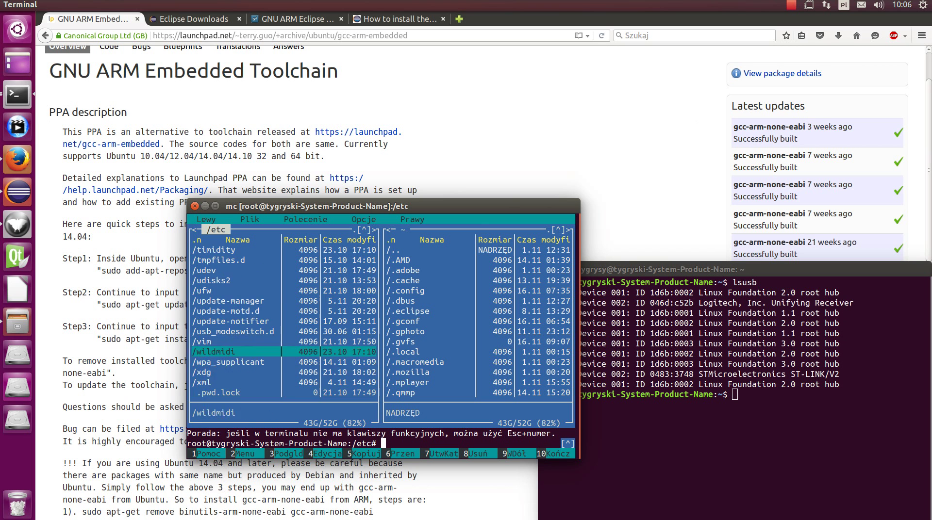
key(Down)
key(Down)
key(Down)
key(Down)
key(Down)
key(Down)
key(Down)
key(Down)
key(Down)
key(Down)
key(Down)
key(Down)
key(Down)
key(Down)
key(Up)
key(Up)
key(Up)
key(Up)
key(Up)
key(Up)
key(Up)
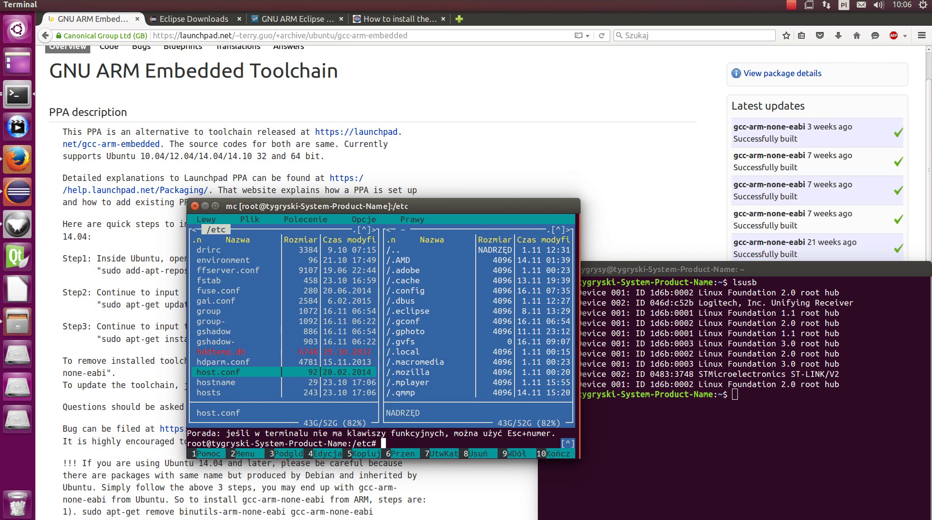
key(Up)
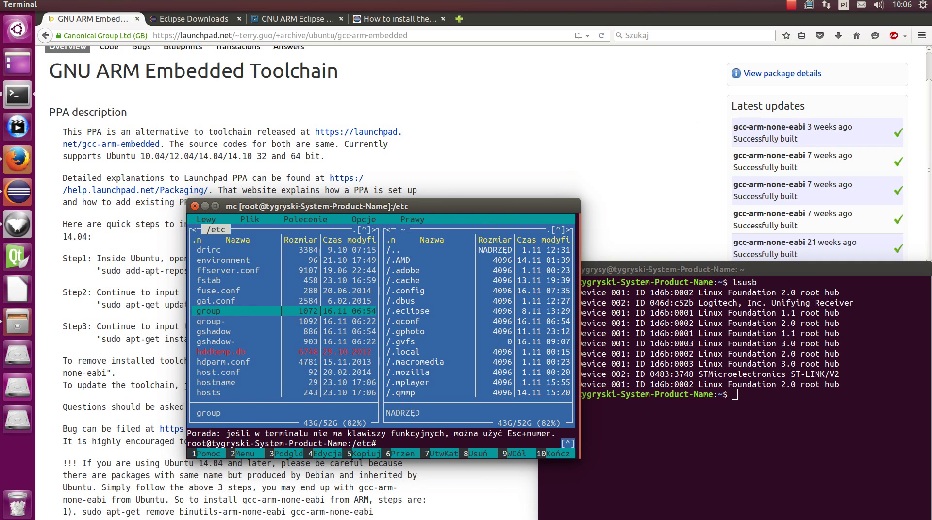
key(F4)
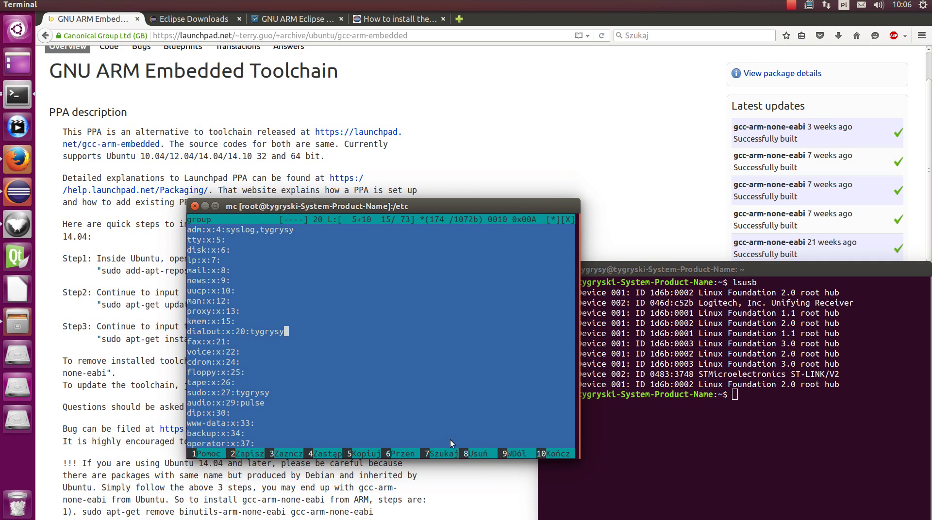
Go down the group file to the plugdev entry and examine which user belongs to it
key(Down)
key(Down)
key(Down)
key(Down)
key(Down)
key(Down)
key(Down)
key(Down)
key(Down)
key(Down)
key(Down)
key(Down)
key(Down)
key(Down)
key(Down)
key(Down)
key(Down)
key(Down)
key(Down)
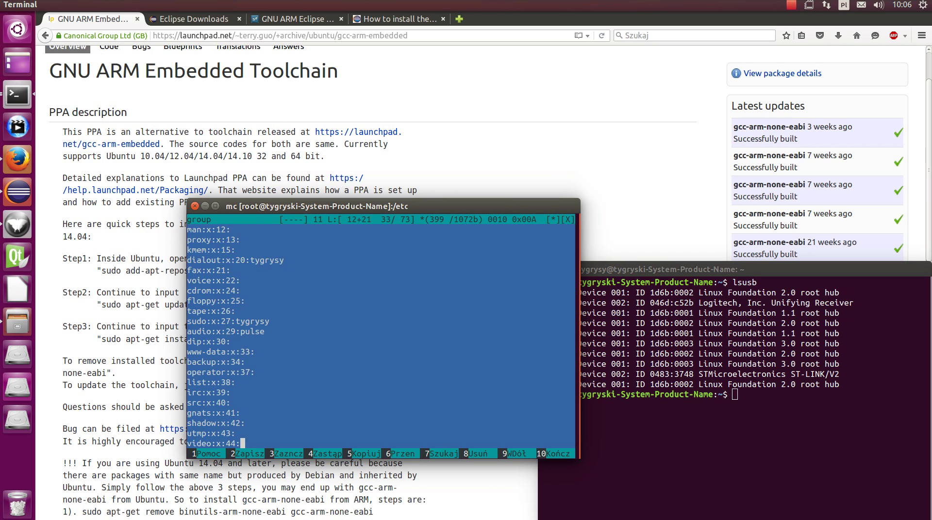
key(Down)
key(End)
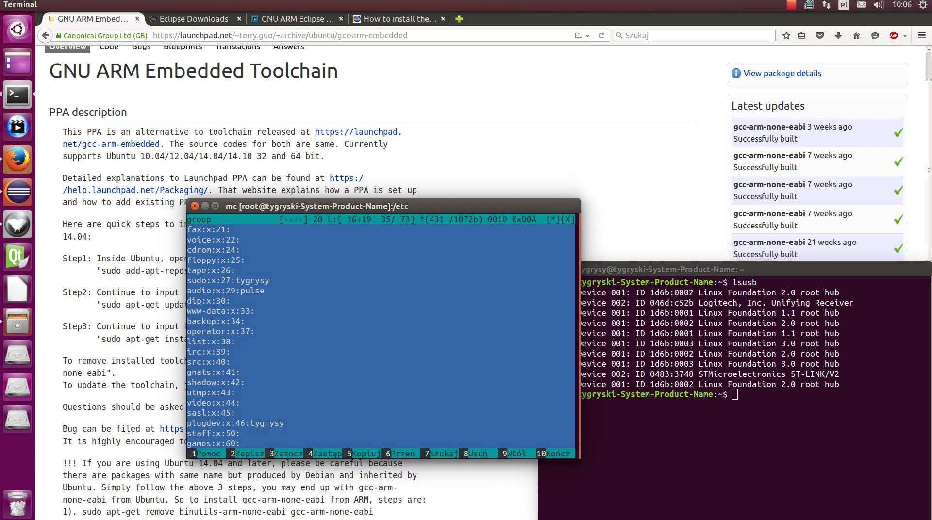
Look through the remaining entries of the group file and go back to its first lines
key(Down)
key(Down)
key(Down)
key(Down)
key(Down)
key(Down)
key(Down)
key(Down)
key(Down)
key(Down)
key(Down)
key(Down)
key(Down)
key(Down)
key(Down)
key(Down)
key(Down)
key(Down)
key(Down)
key(Down)
key(Down)
key(Down)
key(Down)
key(Down)
key(Down)
key(Down)
key(Down)
key(Down)
key(Up)
key(Up)
key(Up)
key(Up)
key(Up)
key(Up)
key(Up)
key(Up)
key(Up)
key(Up)
key(Up)
key(Up)
key(Up)
key(Up)
key(Up)
key(Up)
key(Up)
key(Up)
key(Up)
key(Up)
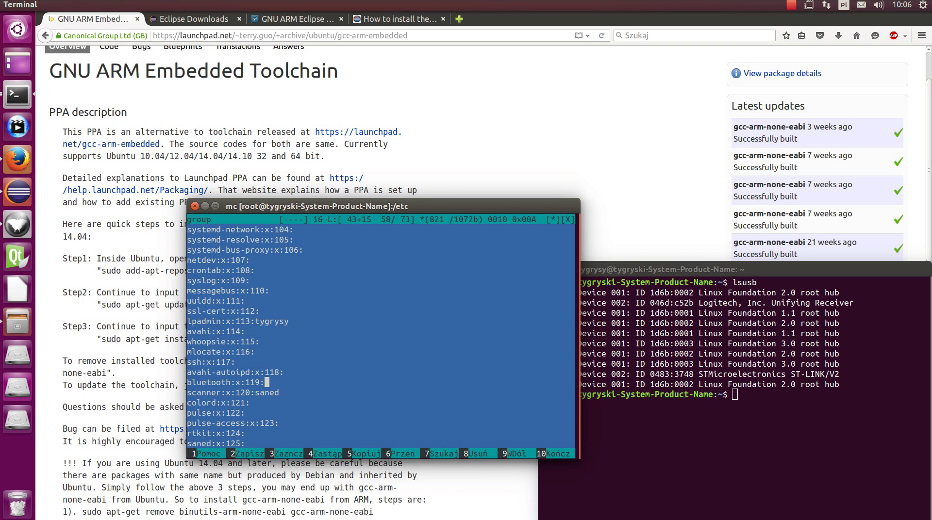
key(Up)
key(Up)
key(Up)
key(Up)
key(Up)
key(Up)
key(Up)
key(Up)
key(Up)
key(Up)
key(Up)
key(Up)
key(Up)
key(Up)
key(Up)
key(Up)
key(Up)
key(Up)
key(Up)
key(Up)
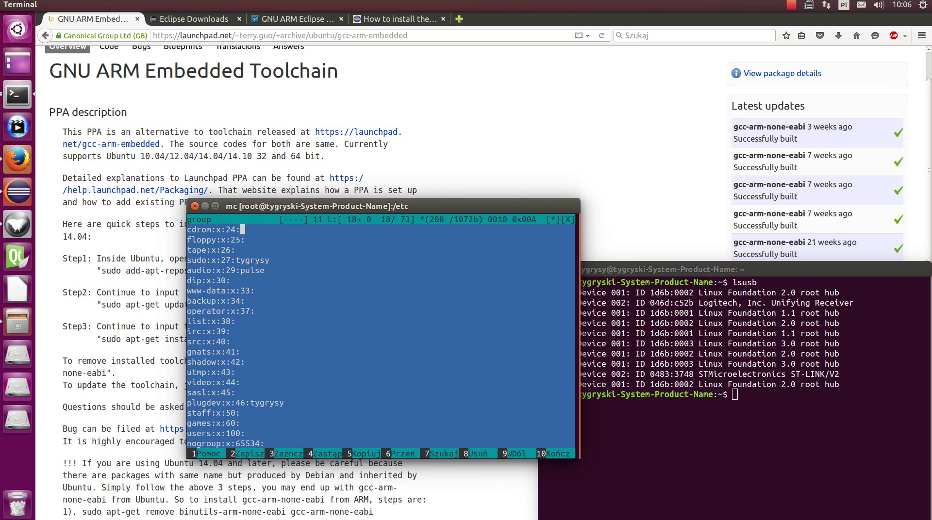
key(Down)
key(Down)
key(Down)
key(Down)
key(Down)
key(Down)
key(Down)
key(Down)
key(Down)
key(Down)
key(Down)
key(Down)
key(Down)
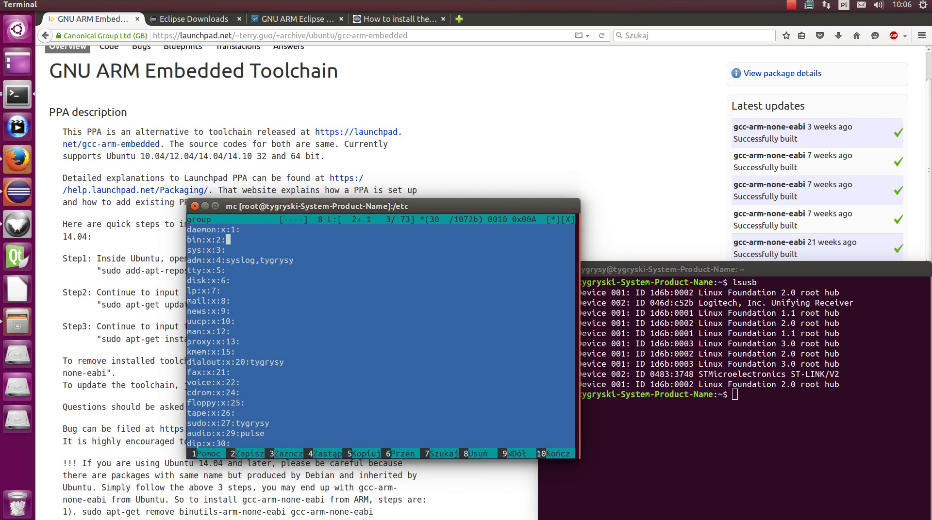
Close the group file without editing it and quit Midnight Commander
key(End)
key(F10)
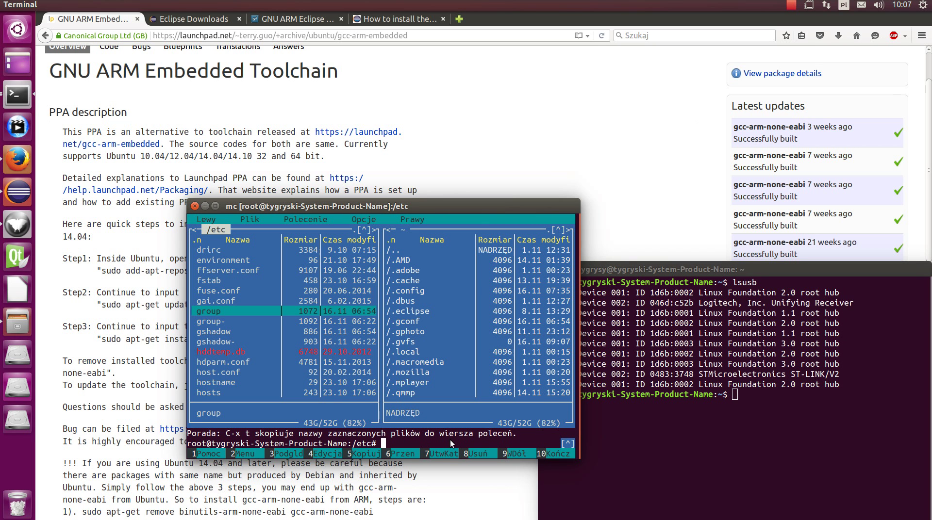
key(F10)
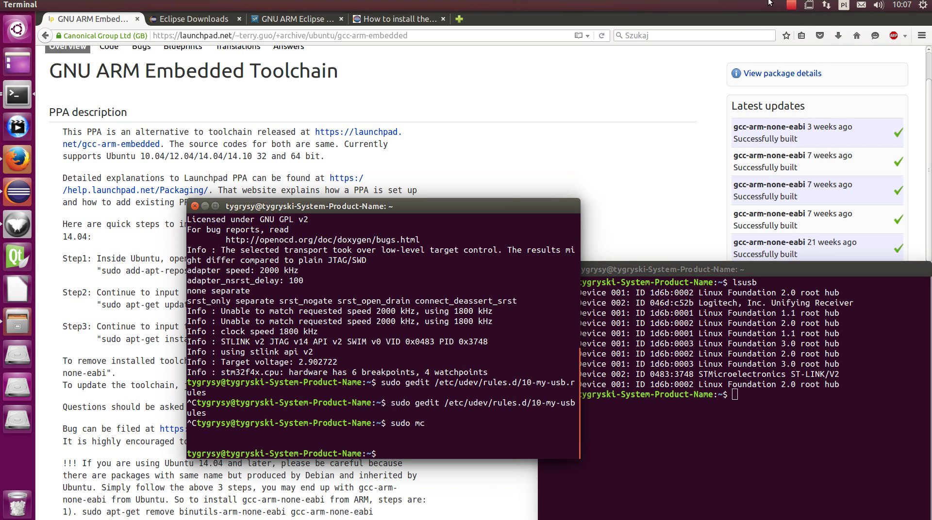
click(791, 5)
click(803, 31)
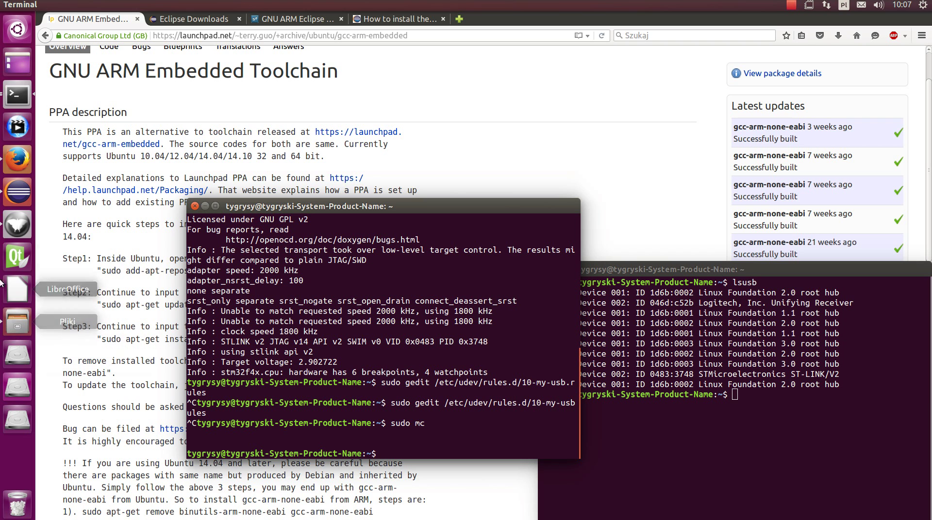
Switch to Eclipse and start creating a new C++ project
click(14, 193)
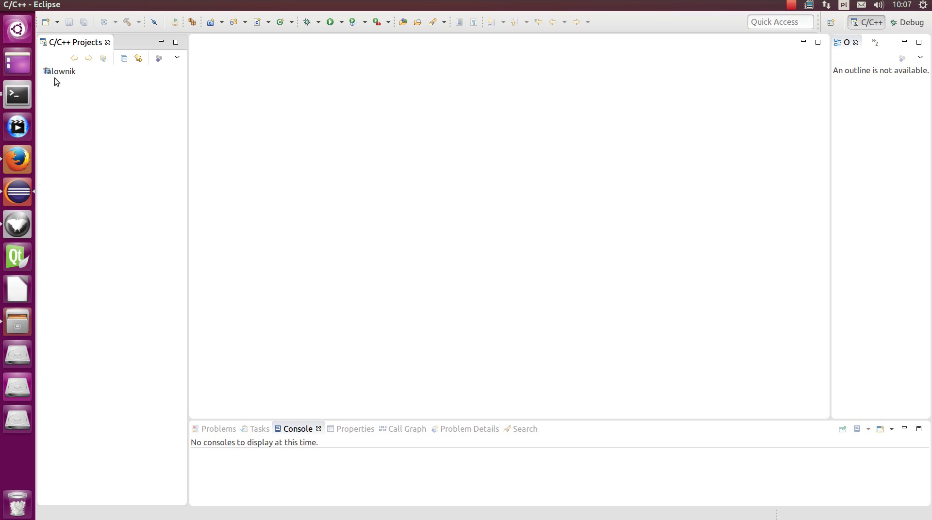
click(45, 4)
mouse_move(51, 18)
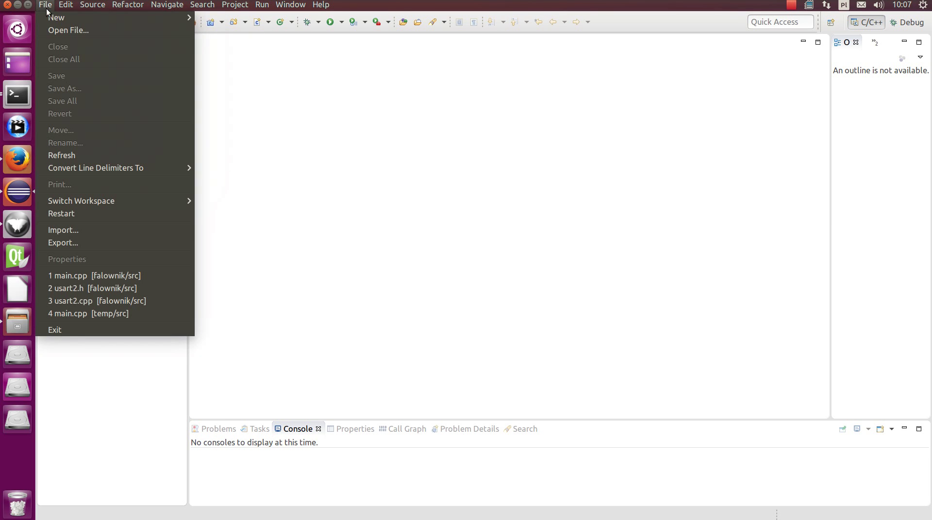
mouse_move(180, 17)
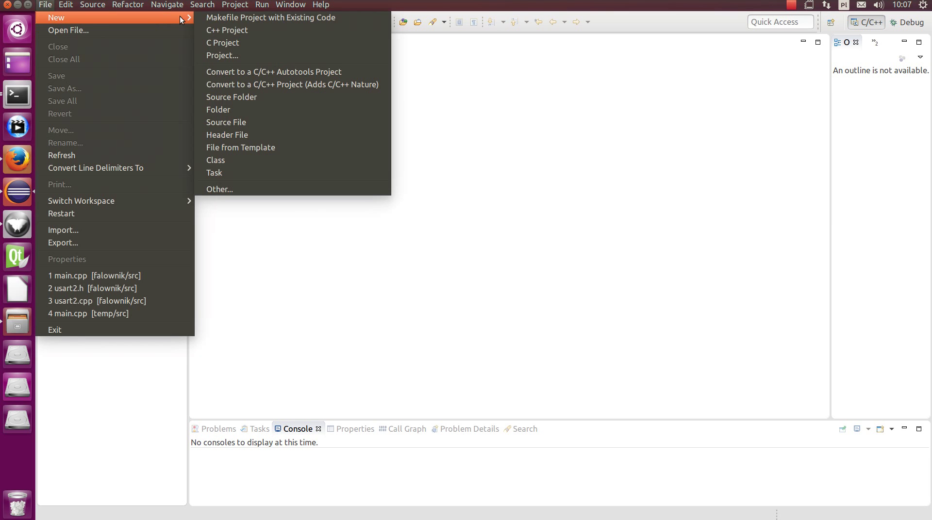
click(228, 31)
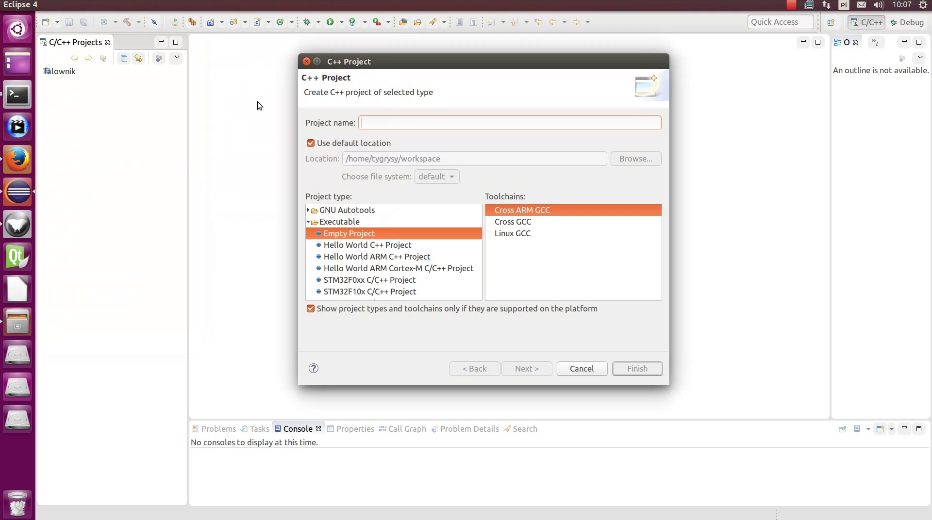
Name the project test and choose the STM32F4xx C/C++ Project executable type with the Cross ARM GCC toolchain
click(399, 247)
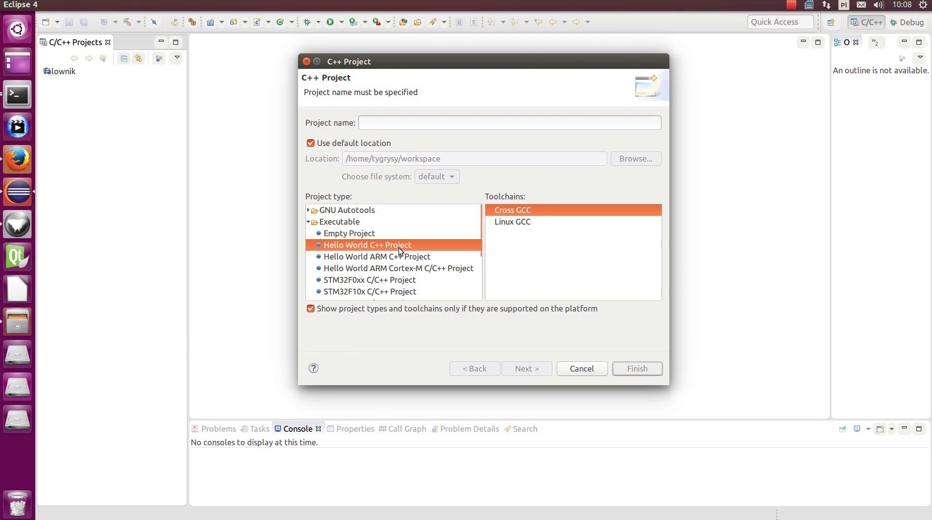
click(312, 224)
click(308, 222)
click(307, 219)
click(308, 220)
click(307, 219)
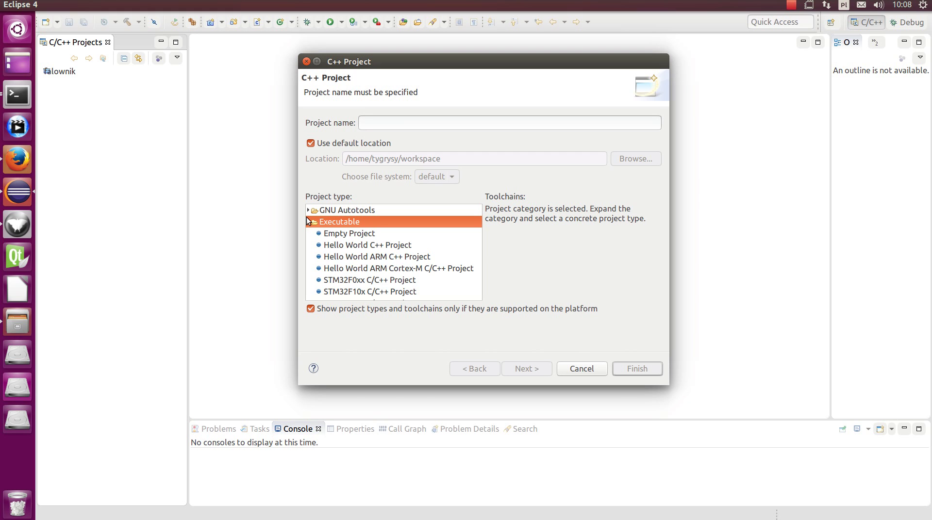
scroll(361, 250, down, 5)
click(362, 273)
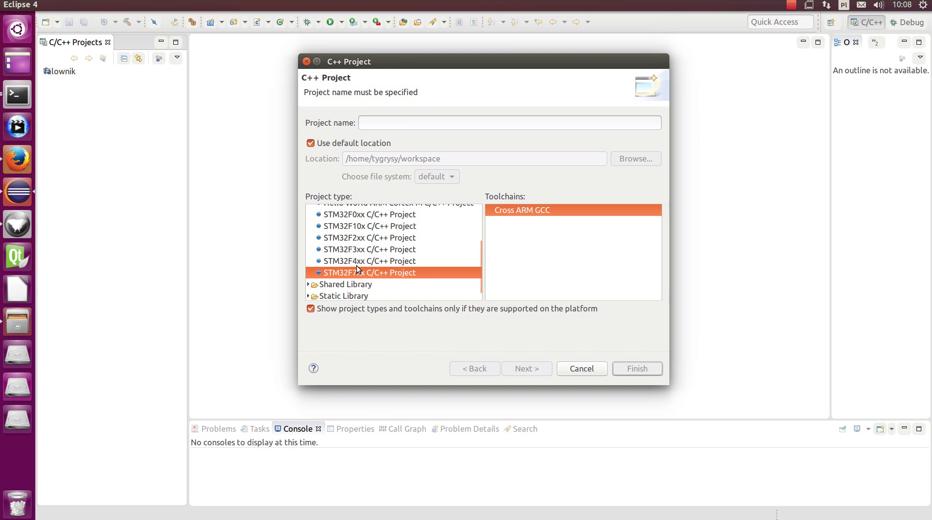
click(357, 263)
click(360, 274)
text(test)
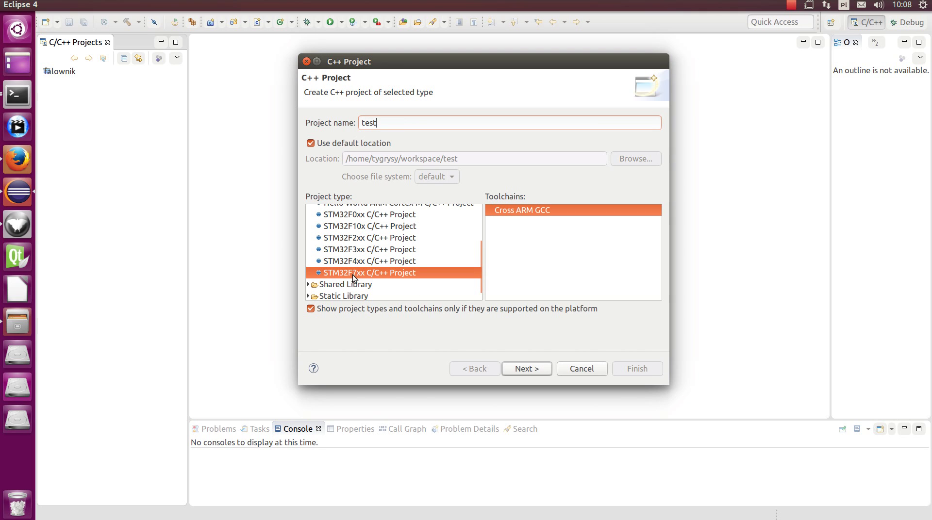
click(362, 261)
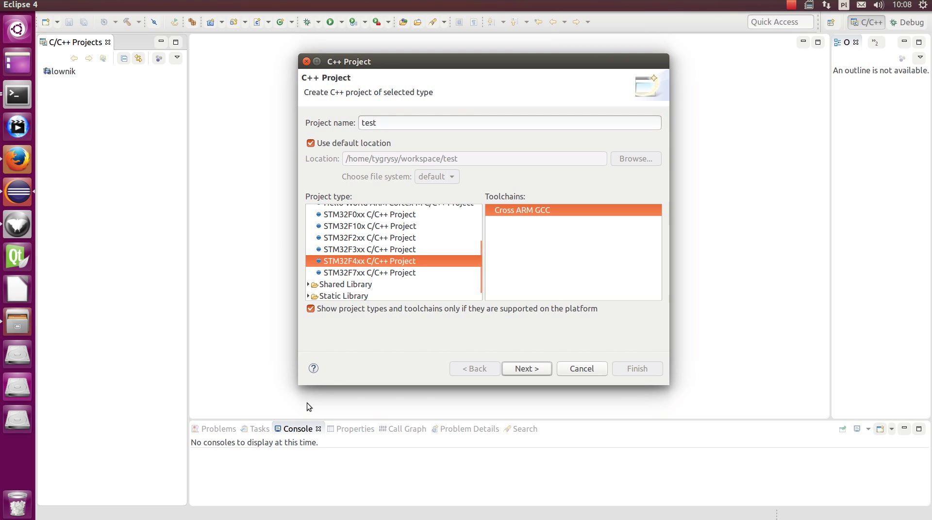
Proceed to the target processor settings and keep STM32F407xx as the chip family and Blinky (blink a led) as the content
click(522, 370)
click(436, 123)
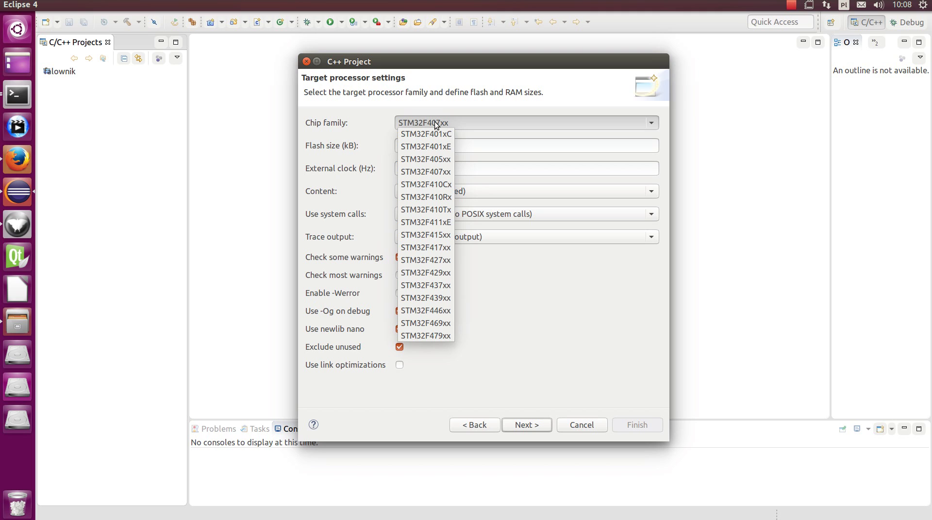
click(436, 125)
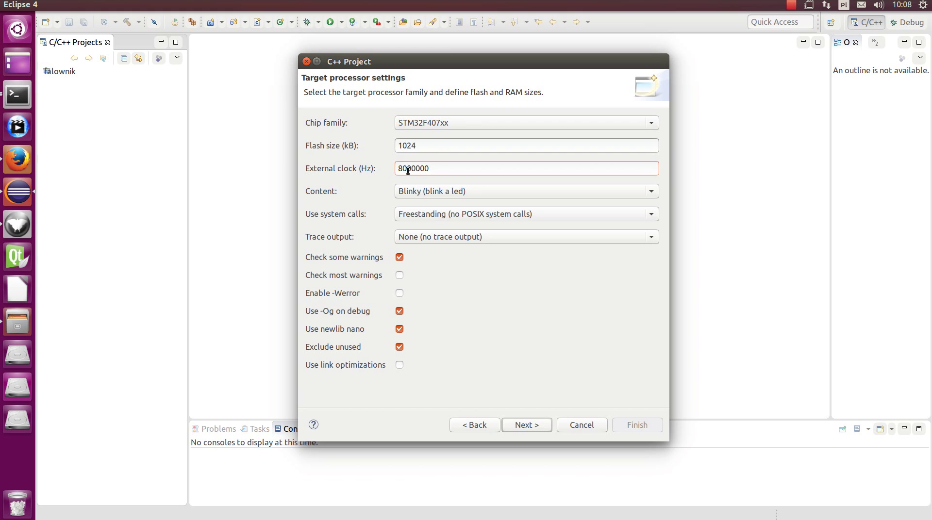
click(427, 193)
click(427, 188)
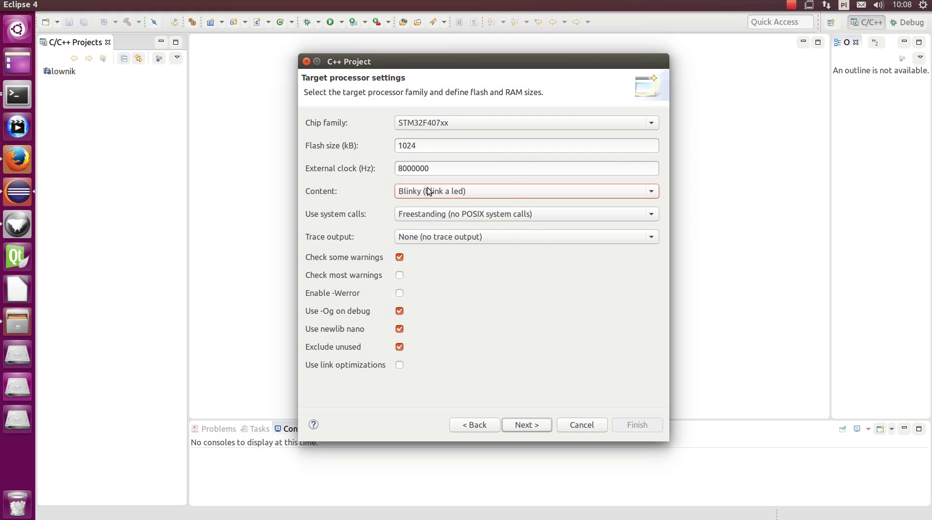
click(471, 191)
click(471, 191)
click(471, 190)
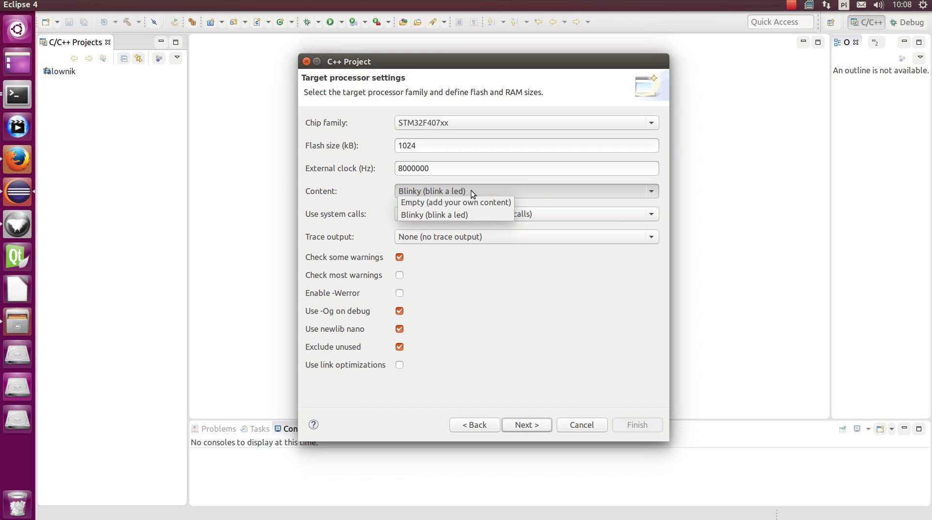
click(471, 191)
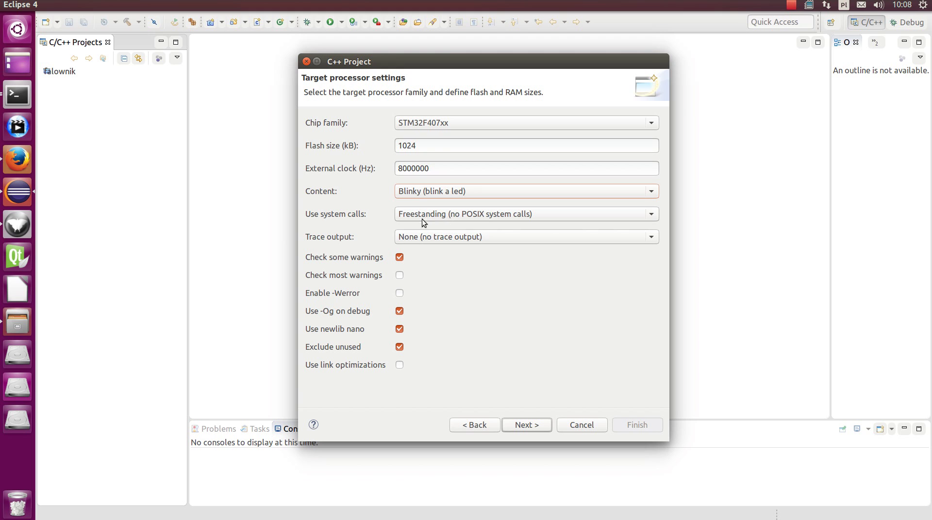
Accept the remaining project settings with the Debug and Release configurations and the arm-none-eabi-gcc toolchain, and finish creating the project
click(526, 426)
click(525, 426)
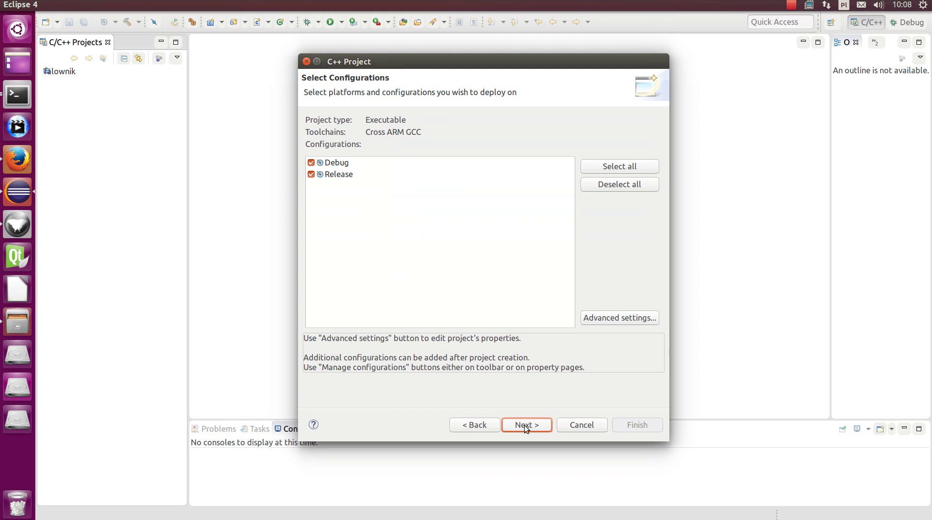
click(525, 425)
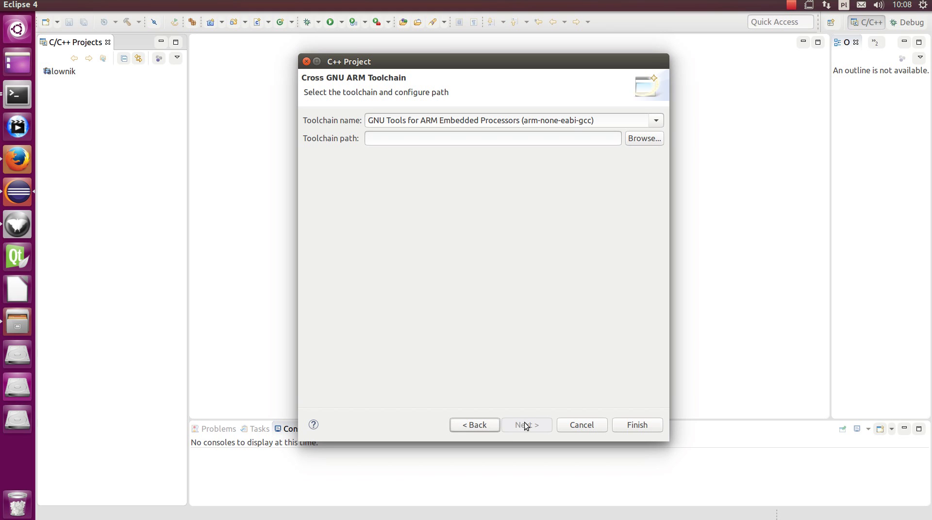
click(642, 424)
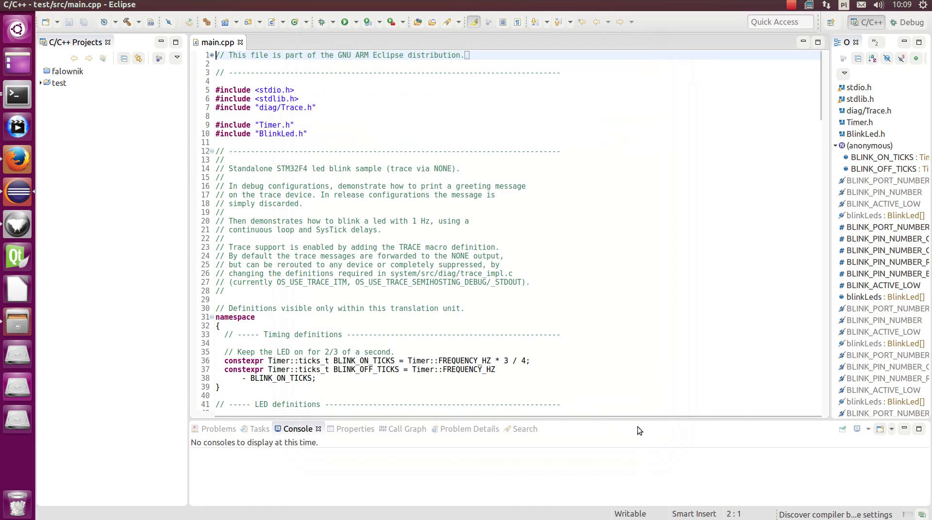
Read through the generated main.cpp from its header comments to the end of the main function
scroll(426, 170, down, 2)
scroll(427, 171, down, 20)
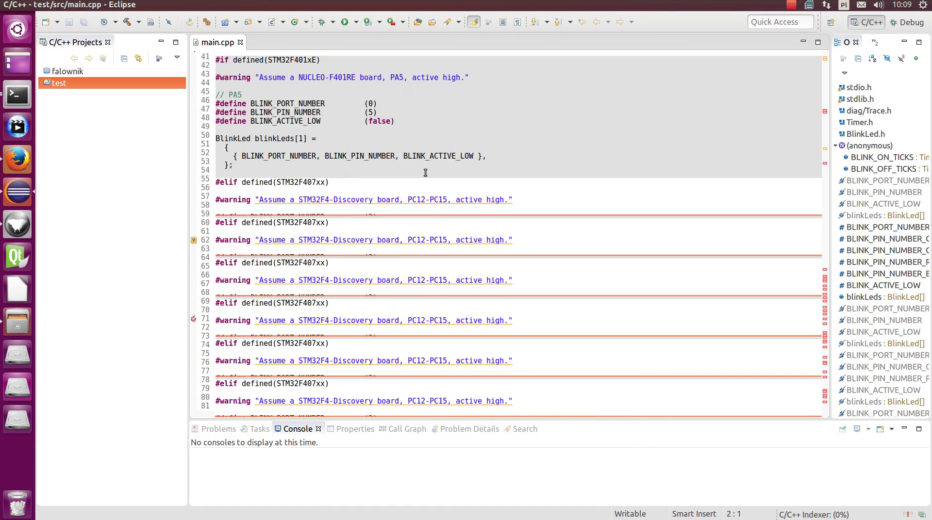
scroll(425, 173, down, 14)
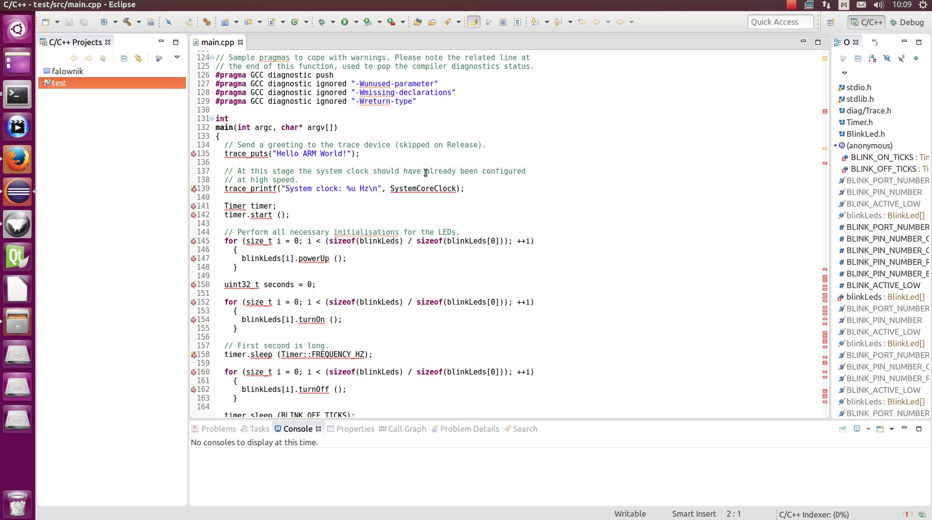
scroll(425, 173, down, 20)
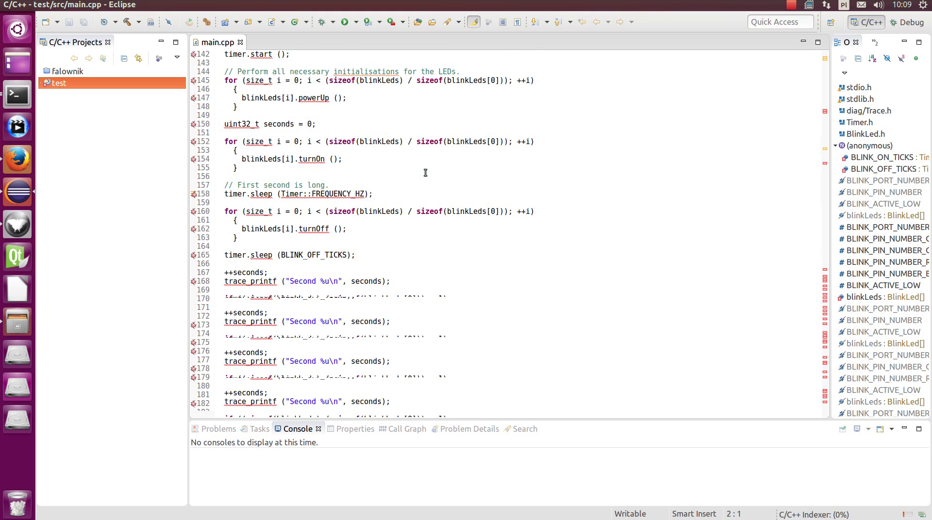
click(798, 6)
click(800, 30)
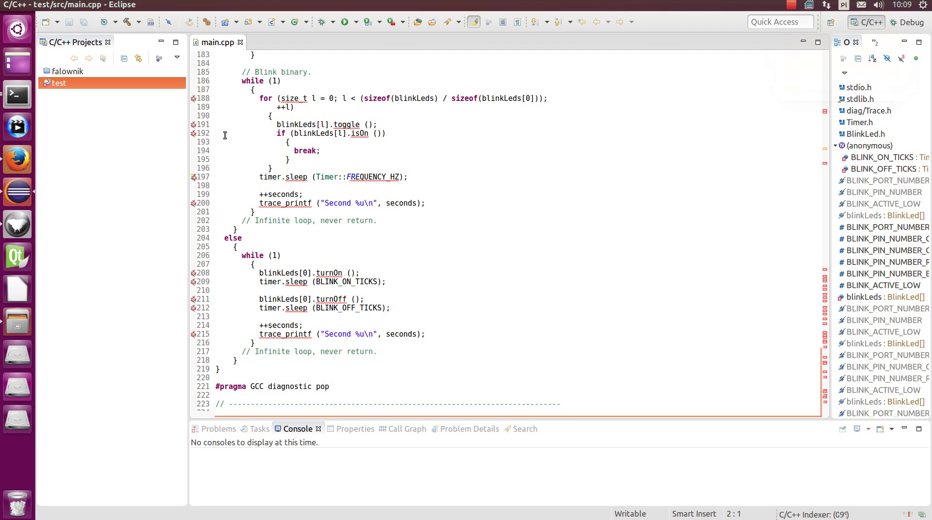
Examine the blink loops in main.cpp and go back up through the STM32F407xx LED definitions to the timing definitions
scroll(222, 121, up, 3)
scroll(223, 121, up, 5)
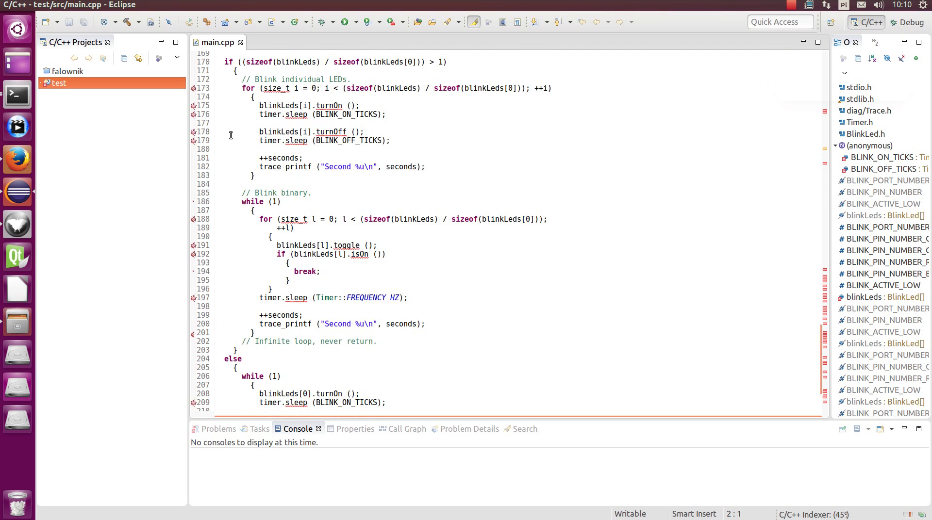
scroll(216, 142, down, 8)
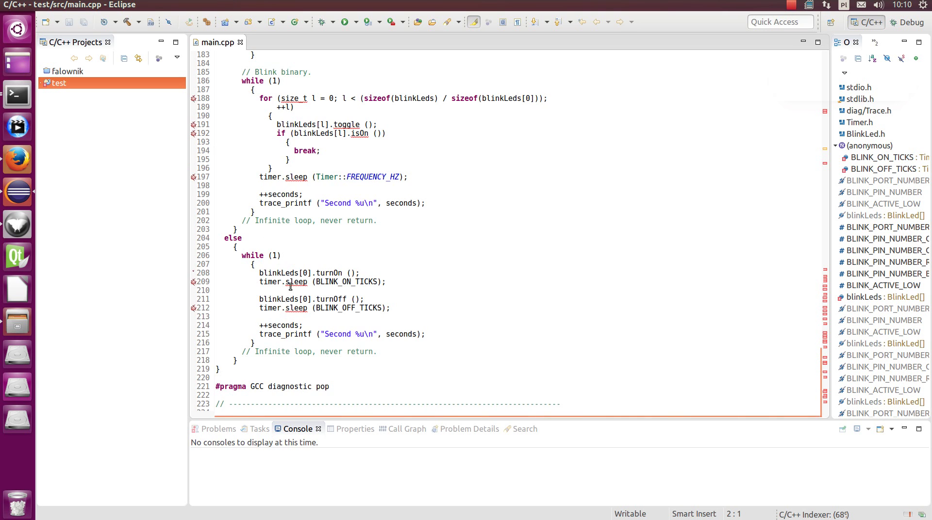
scroll(281, 242, up, 20)
scroll(297, 212, up, 5)
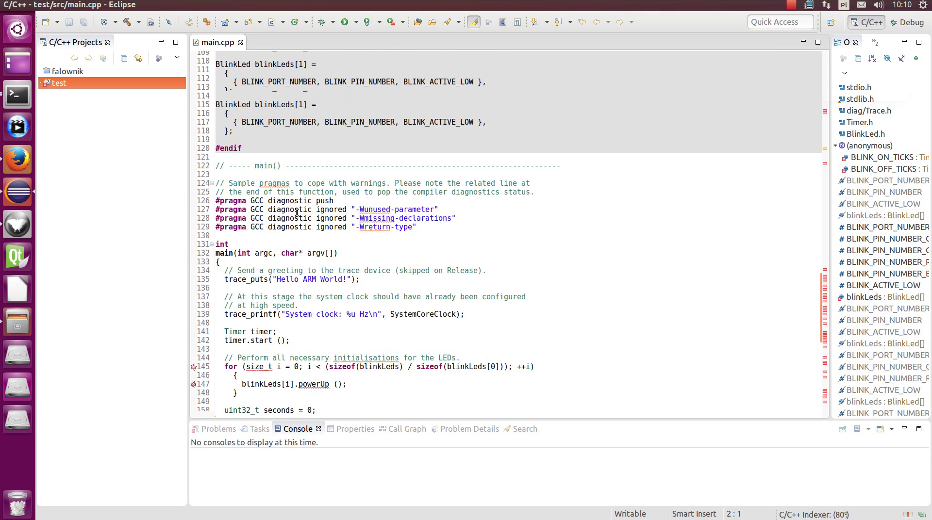
scroll(303, 200, up, 3)
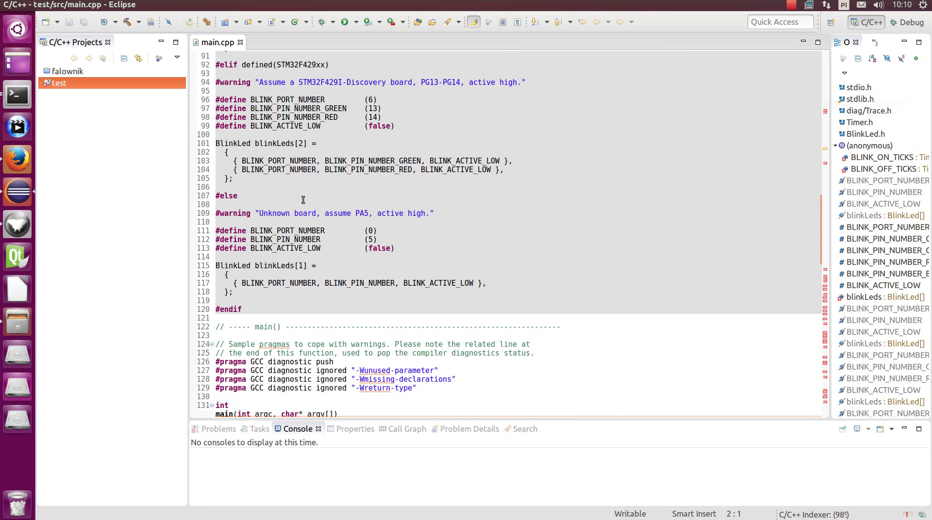
scroll(303, 200, up, 9)
scroll(303, 200, up, 5)
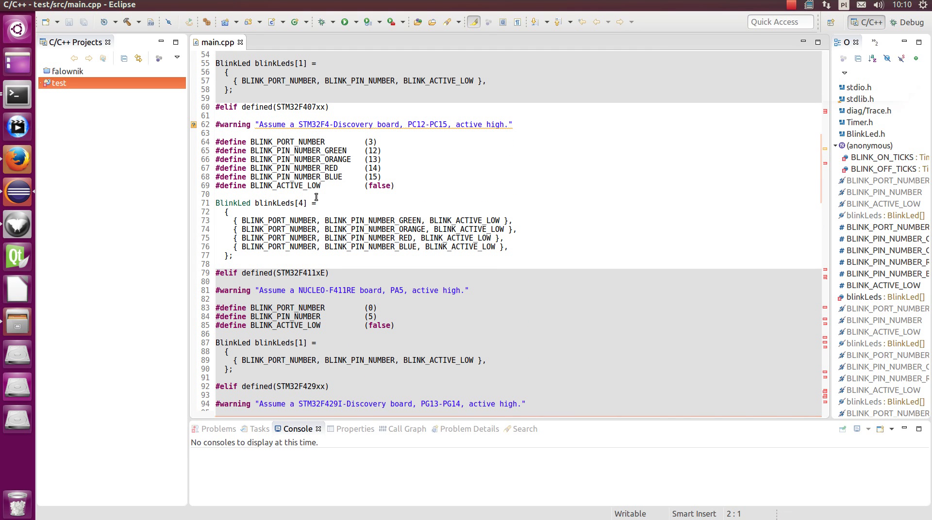
scroll(316, 197, up, 11)
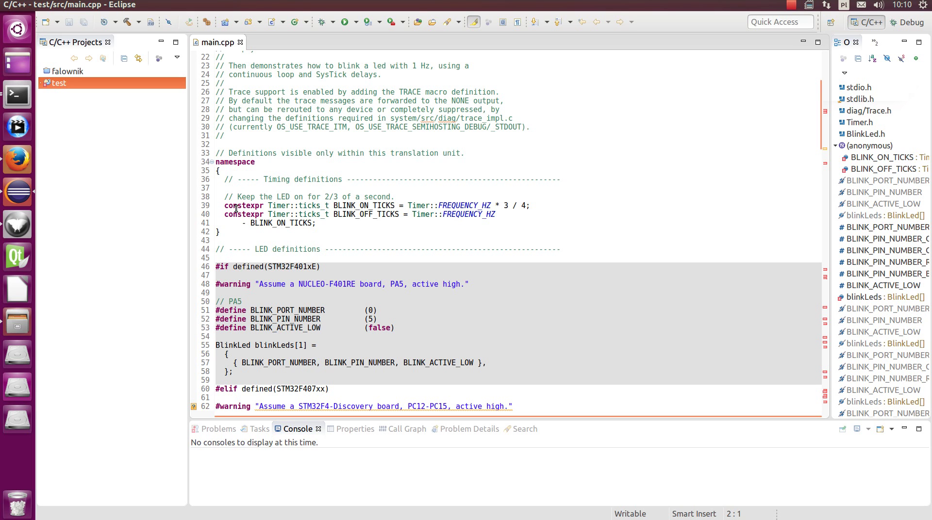
Examine main.cpp from the BLINK_ON_TICKS and BLINK_OFF_TICKS definitions through the STM32F407xx blinkLeds array to the LED loops in main
click(250, 206)
click(250, 215)
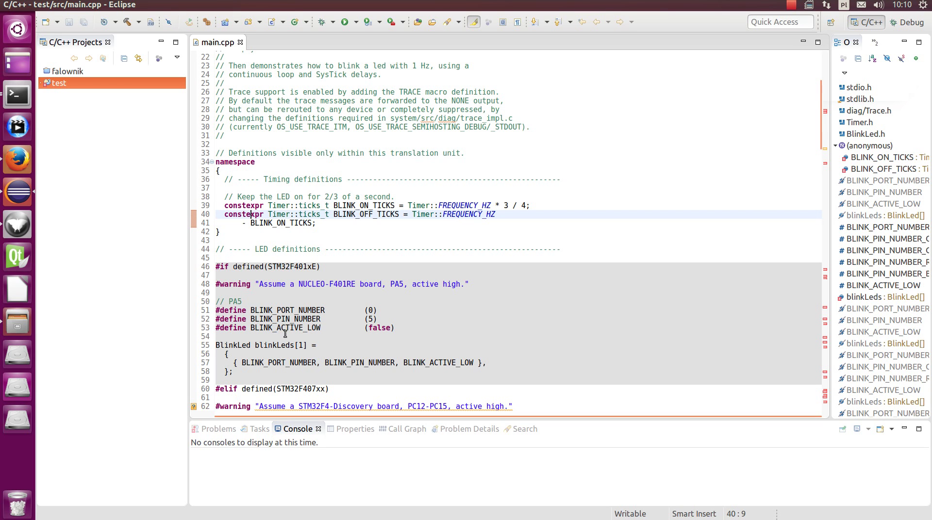
scroll(285, 334, down, 6)
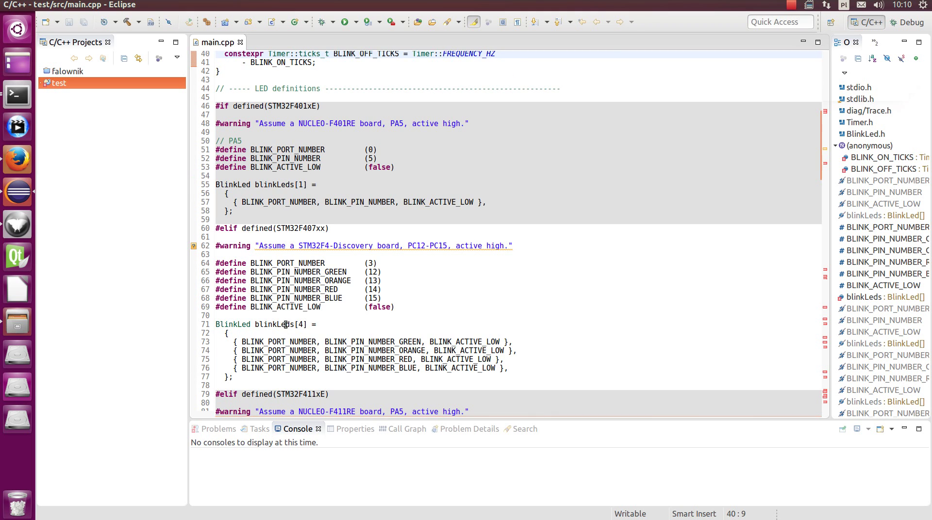
scroll(289, 337, down, 2)
click(266, 284)
scroll(392, 324, down, 18)
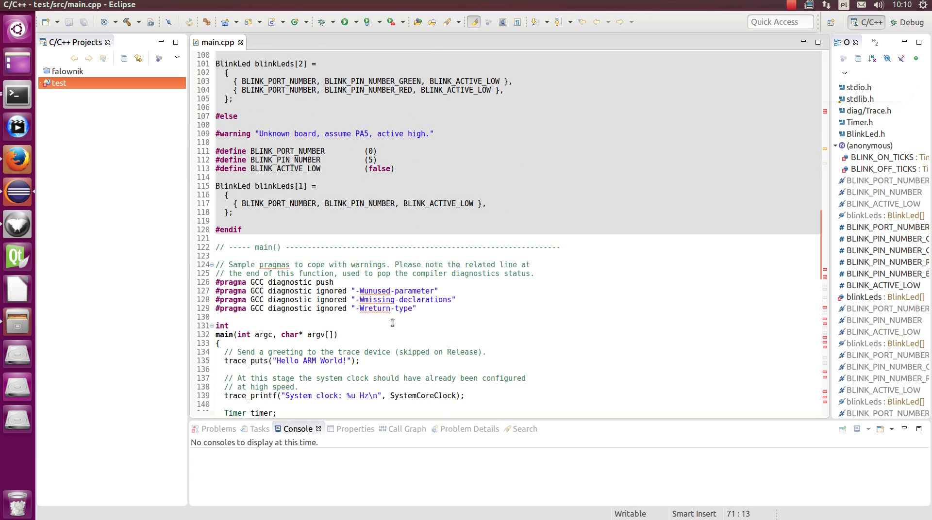
scroll(392, 323, down, 6)
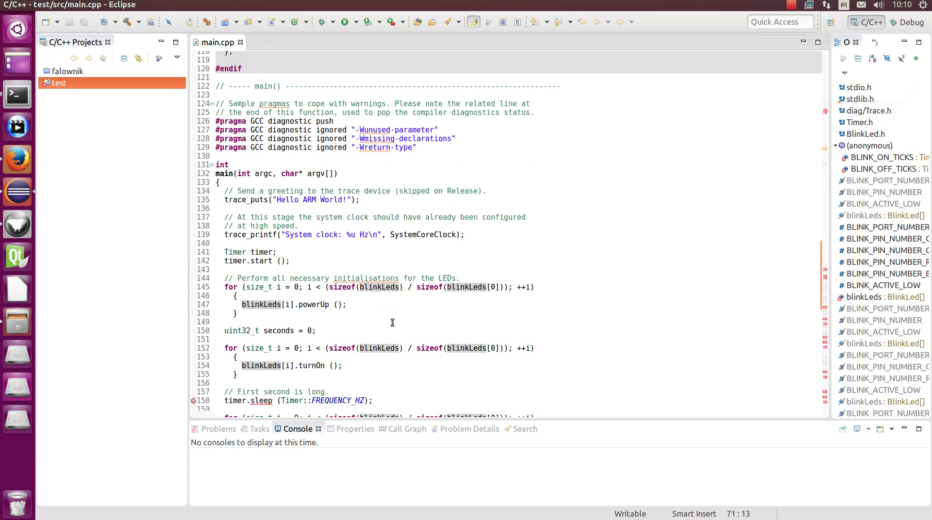
scroll(393, 323, up, 15)
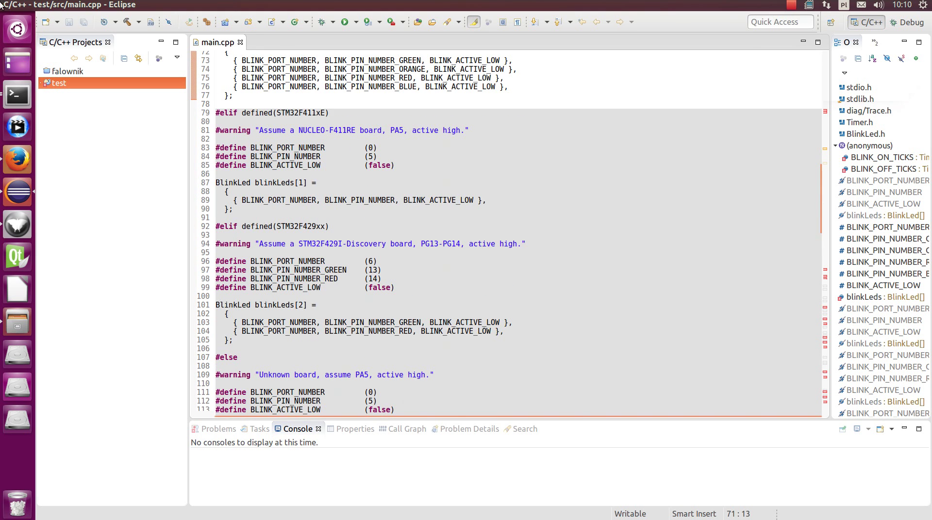
Expand the test project in the project tree and build it
click(44, 82)
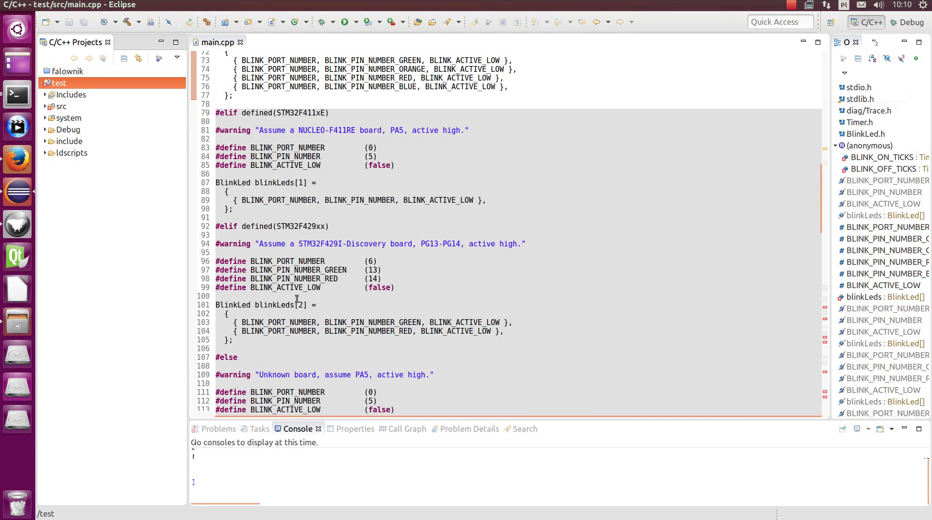
scroll(260, 198, down, 14)
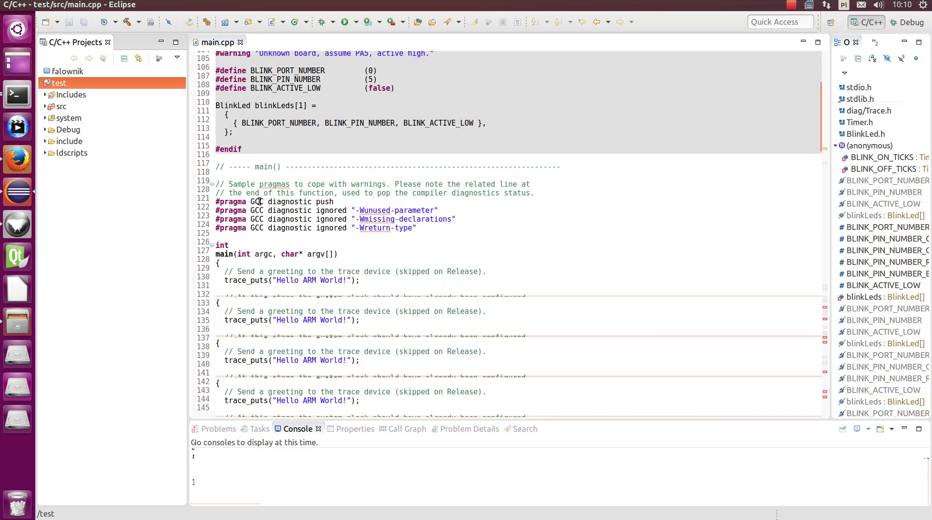
scroll(292, 206, down, 6)
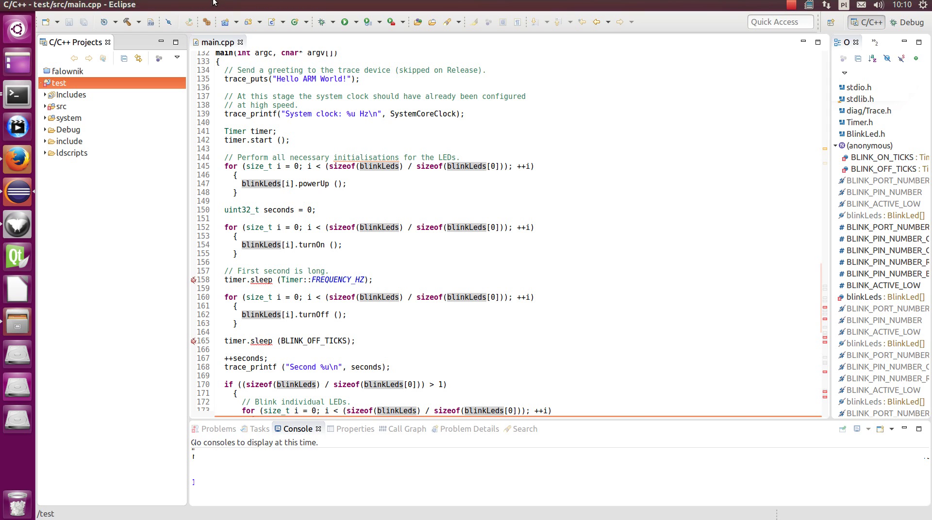
click(236, 4)
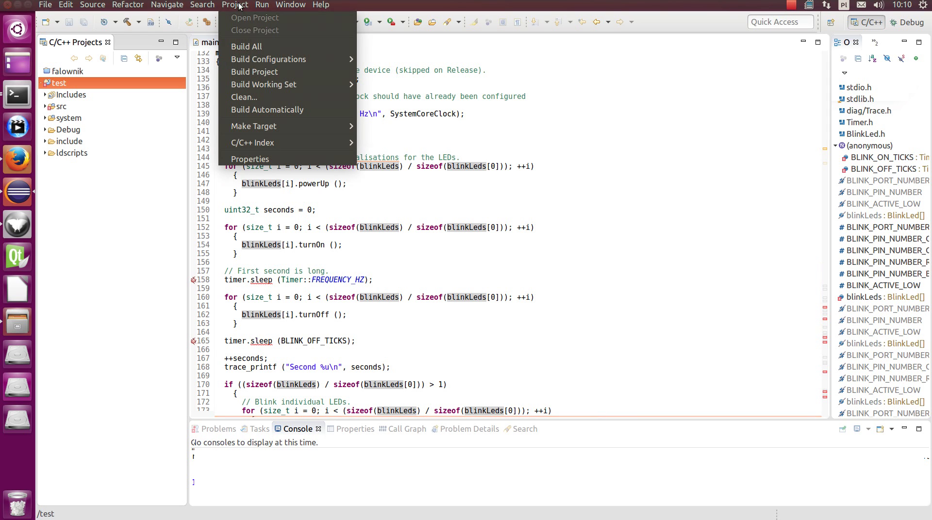
click(253, 73)
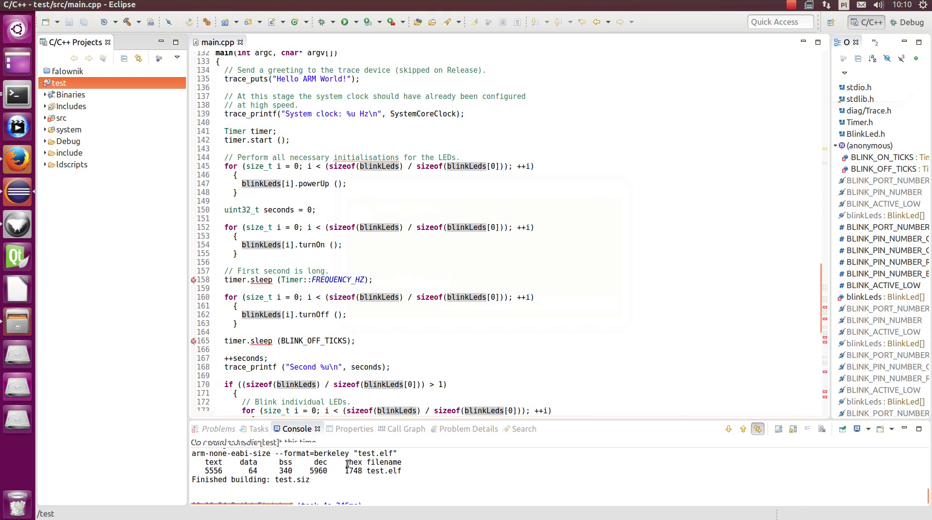
Highlight the test.elf size summary in the build output and review main.cpp back up to its include lines
scroll(291, 474, up, 1)
drag(206, 473, 583, 477)
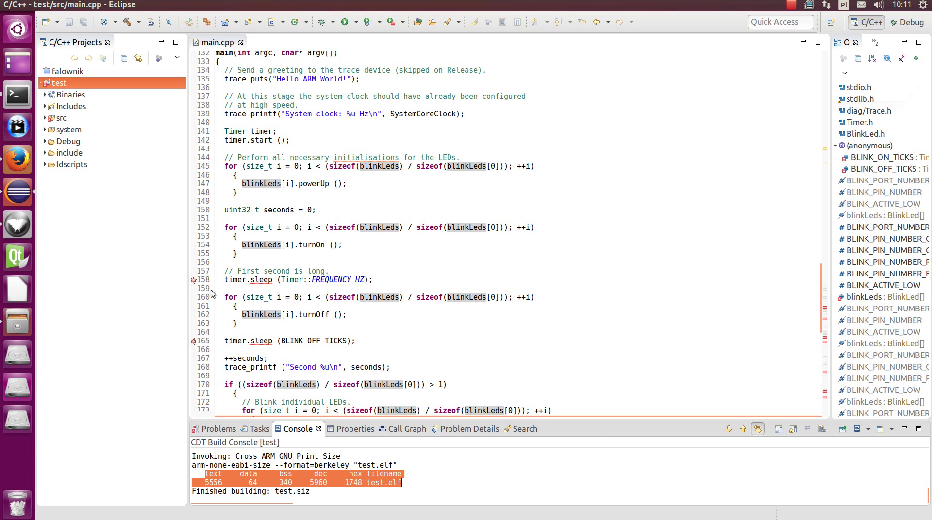
mouse_move(193, 282)
scroll(412, 205, up, 14)
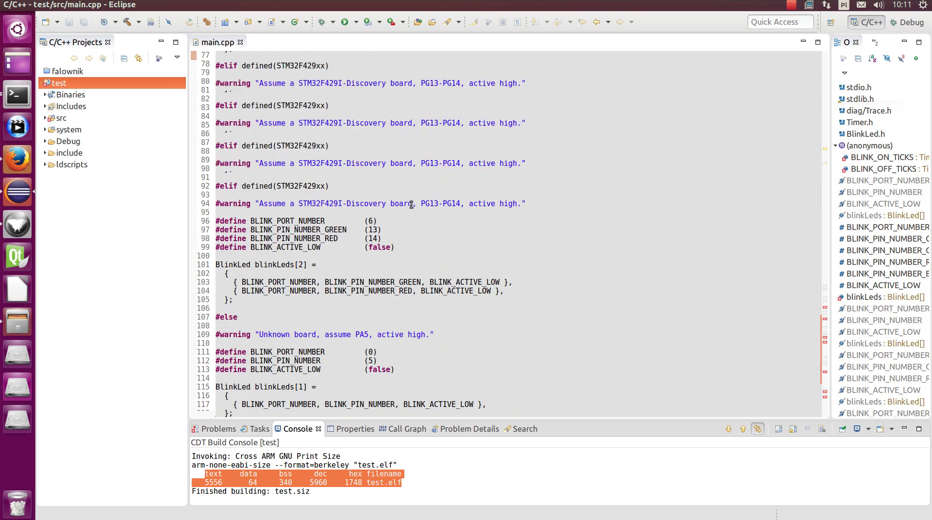
scroll(411, 205, up, 20)
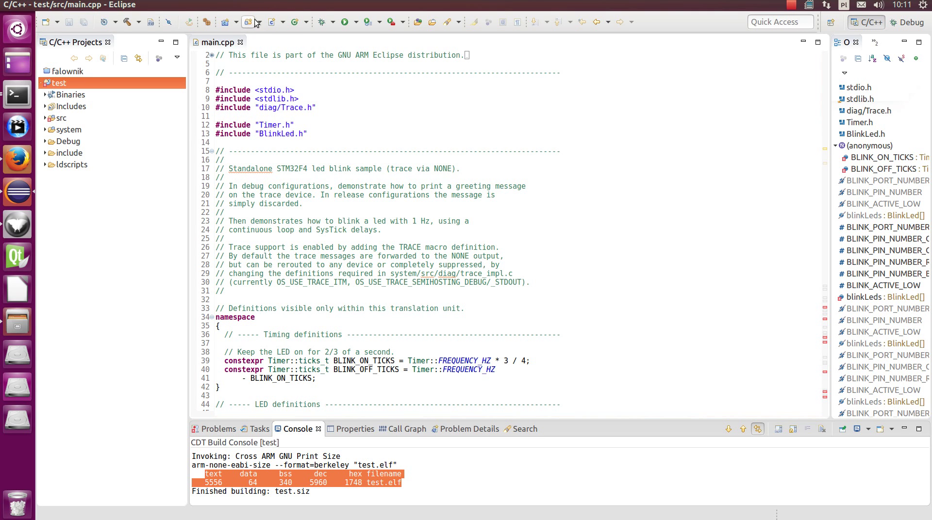
Create a new GDB OpenOCD Debugging configuration for the test project in the debug configurations
click(334, 23)
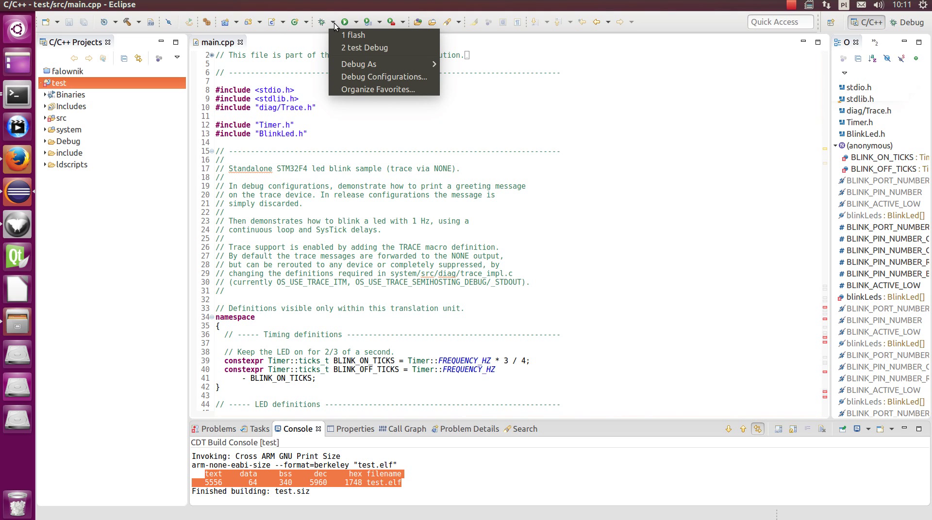
click(355, 75)
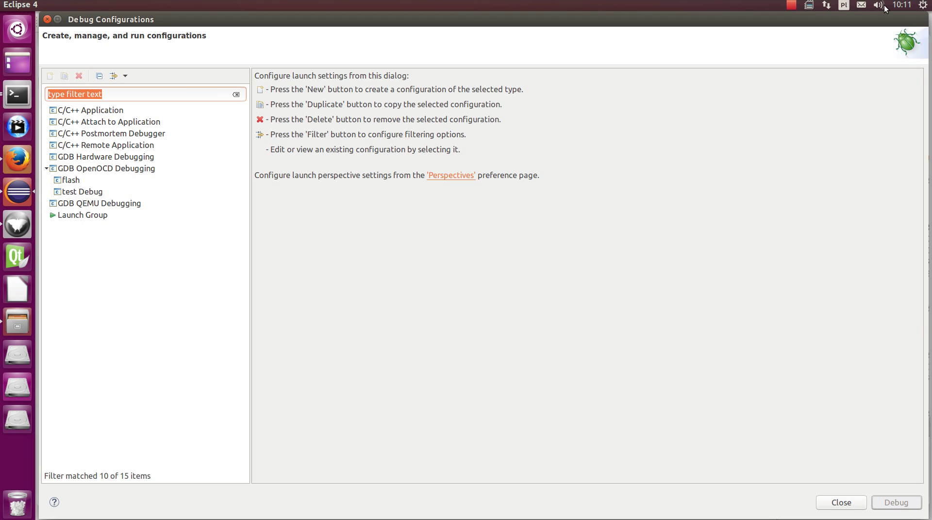
click(800, 3)
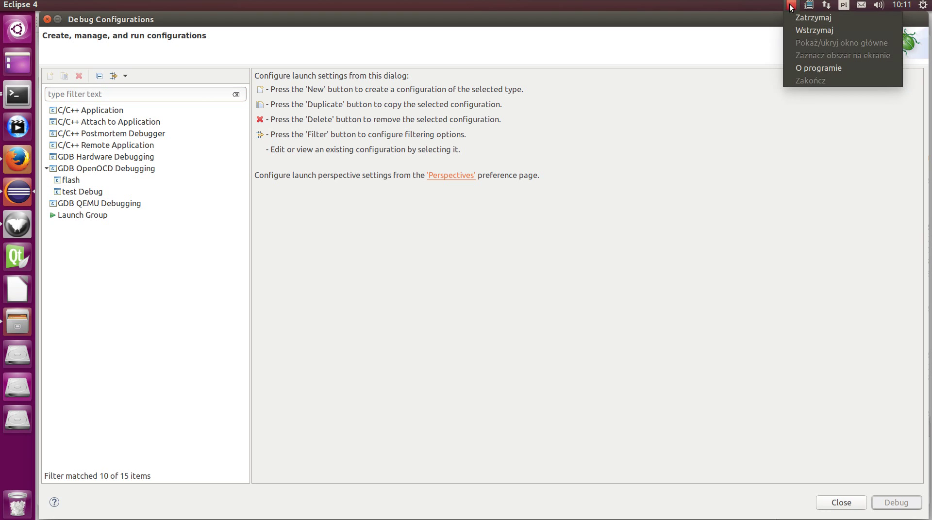
click(794, 28)
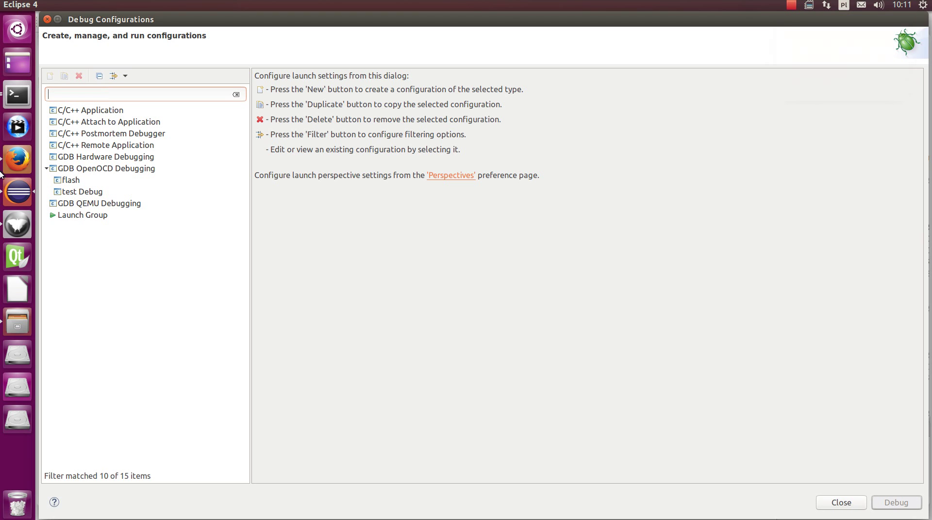
click(43, 168)
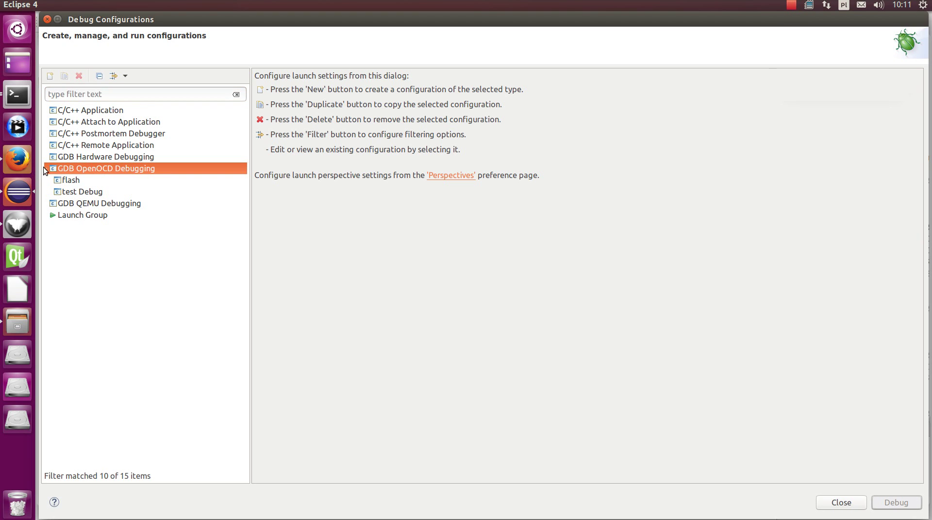
click(46, 168)
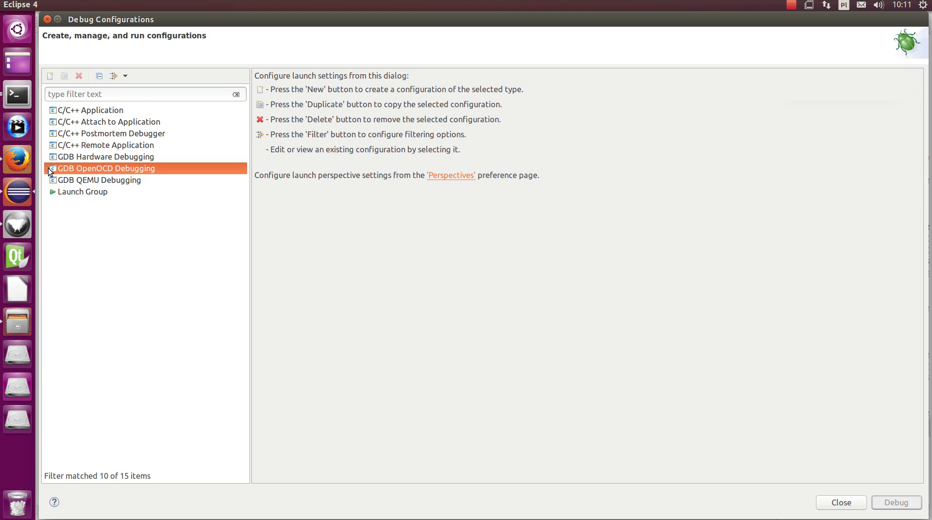
double_click(70, 168)
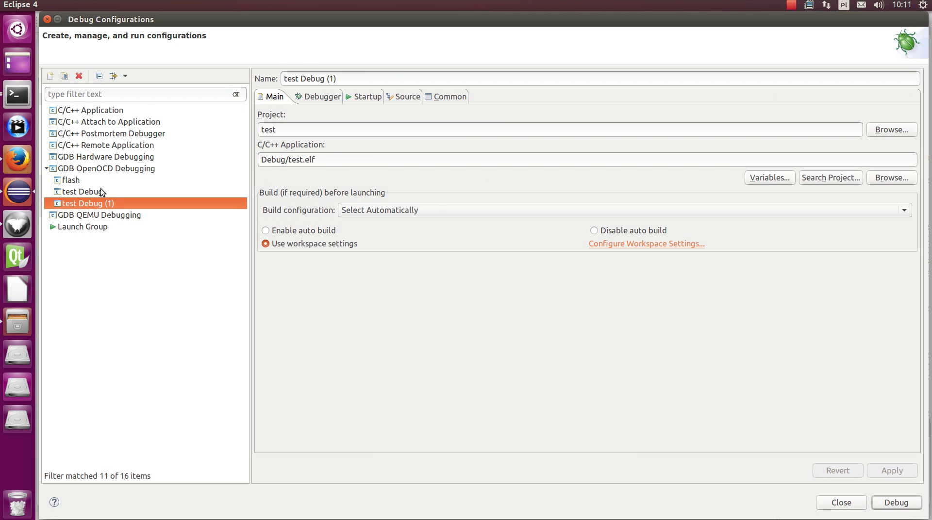
Compare the main settings of the existing test Debug configuration with those of the new test Debug (1) configuration
click(82, 191)
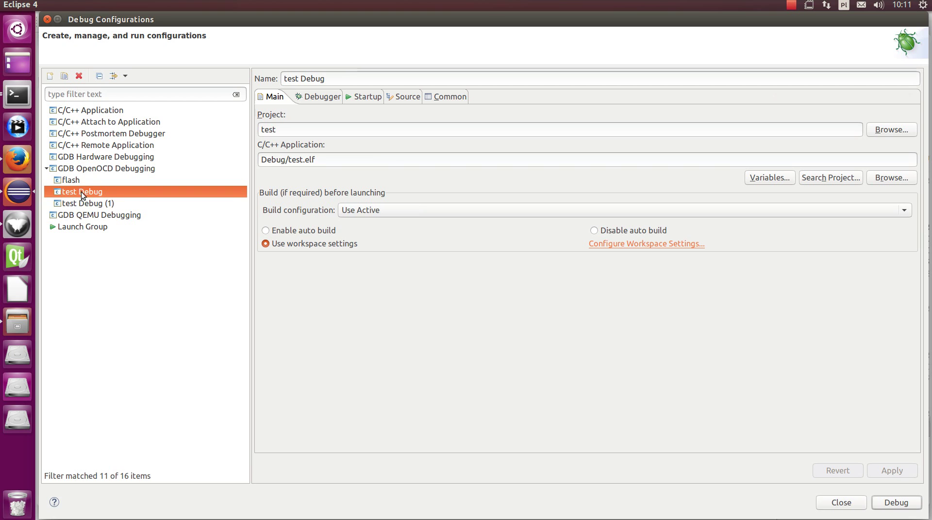
click(104, 204)
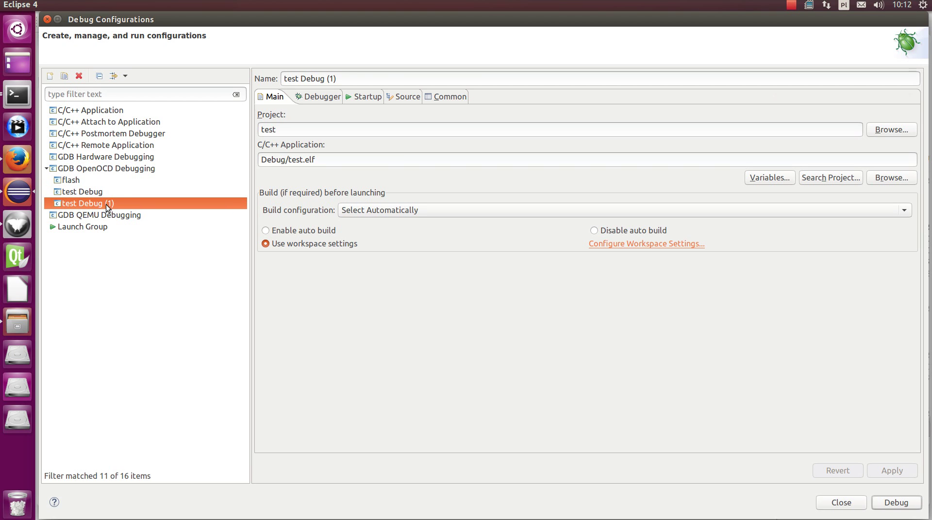
click(68, 180)
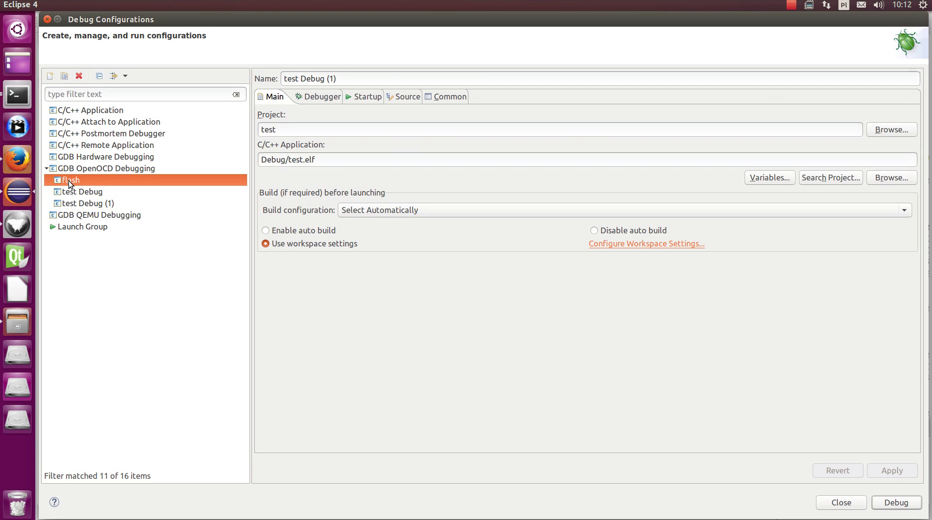
click(83, 205)
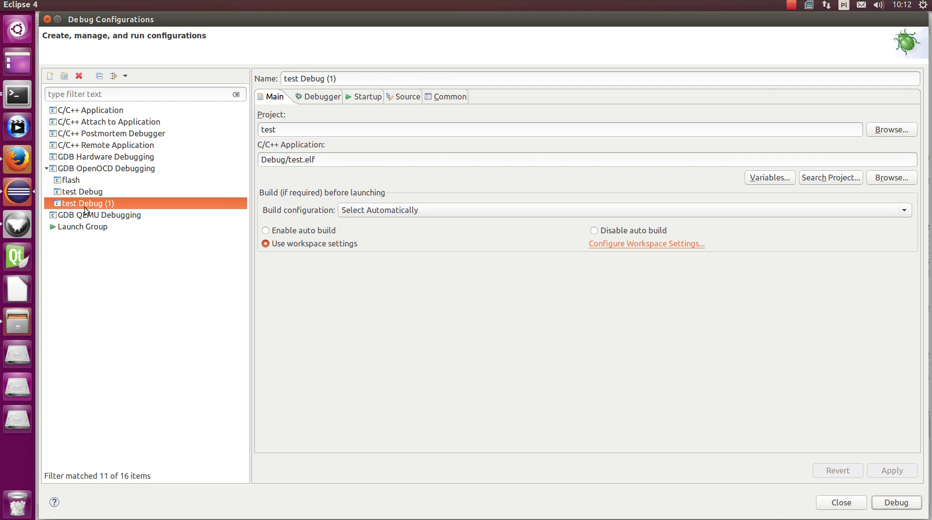
Check the OpenOCD config options in the new configuration's debugger settings, keeping them as -f /board/stm32f4discovery.cfg
click(318, 97)
drag(448, 191, 322, 191)
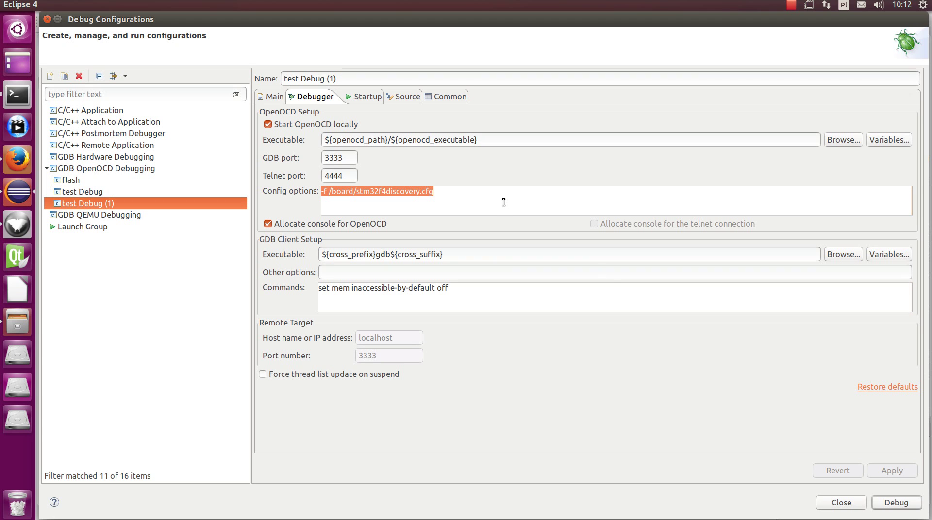
click(483, 214)
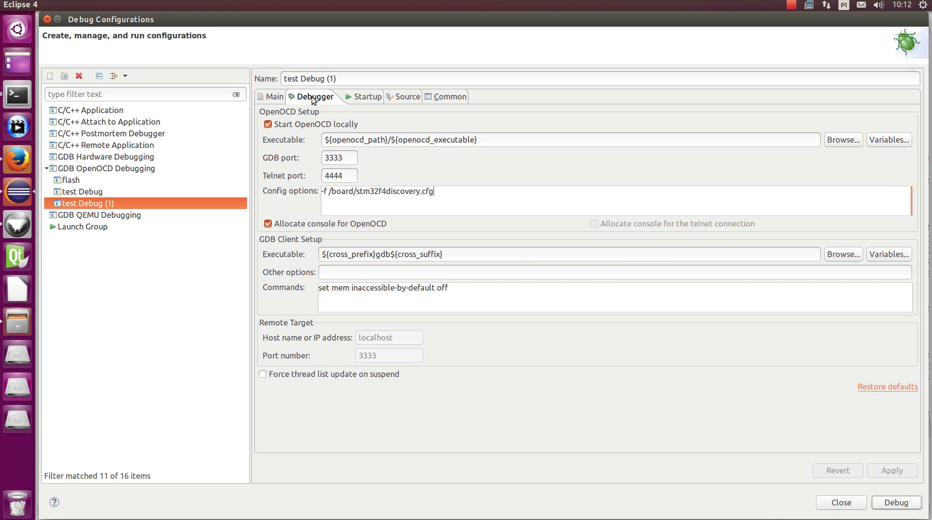
click(330, 193)
text(/)
key(End)
drag(444, 191, 293, 188)
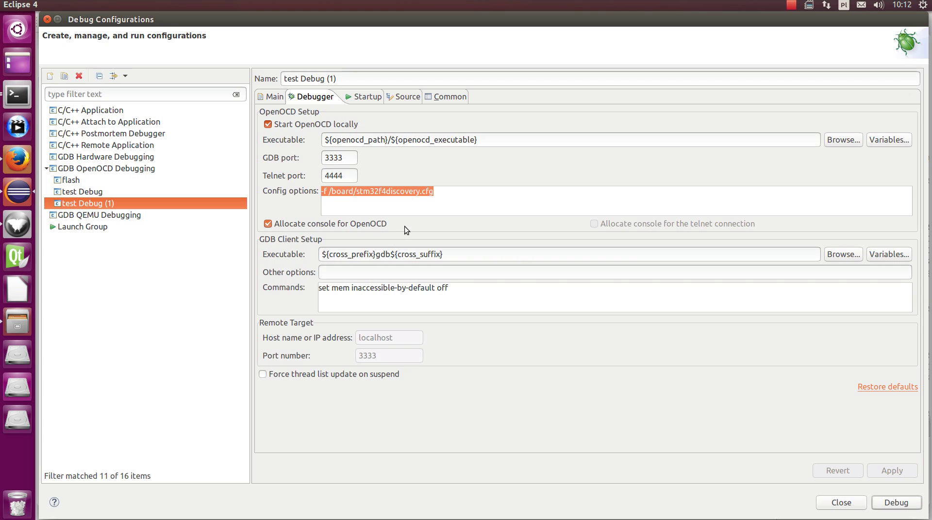
click(327, 202)
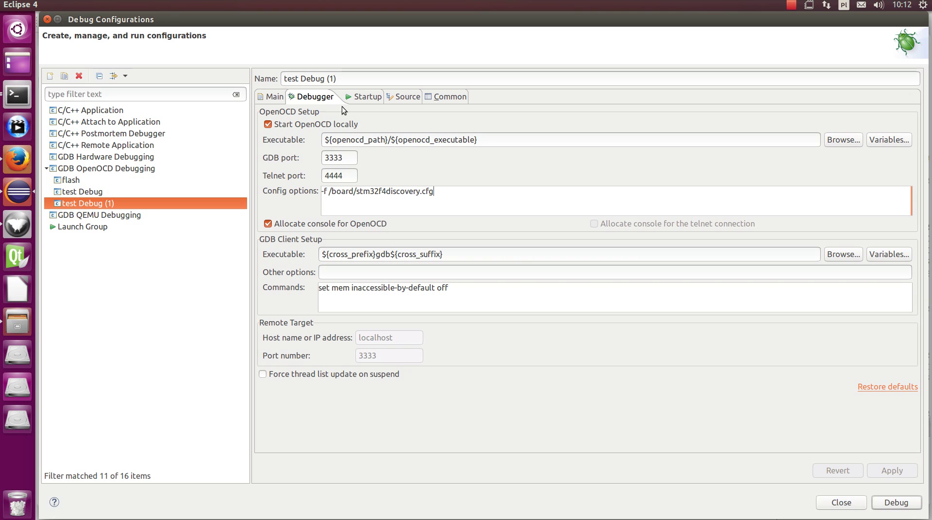
Disable ARM semihosting in the new configuration's startup settings, then apply the change and launch the debug session
click(357, 96)
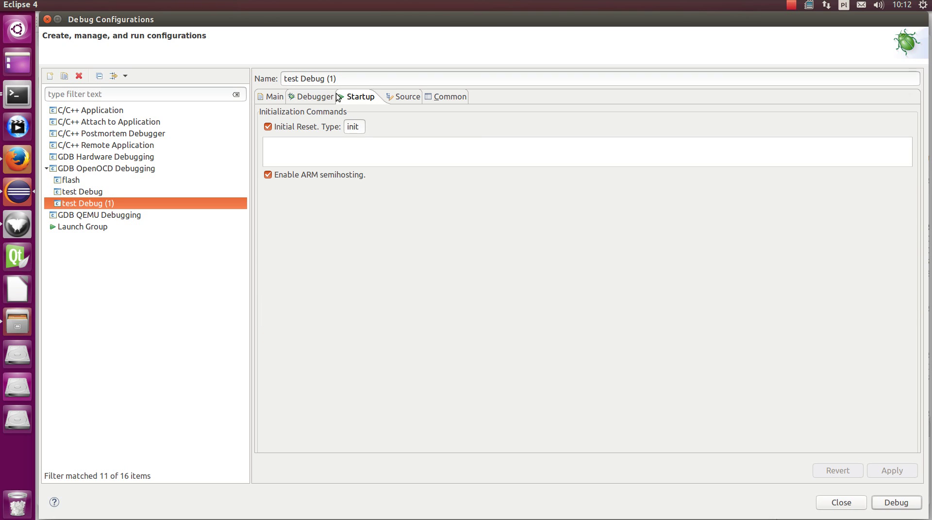
click(269, 175)
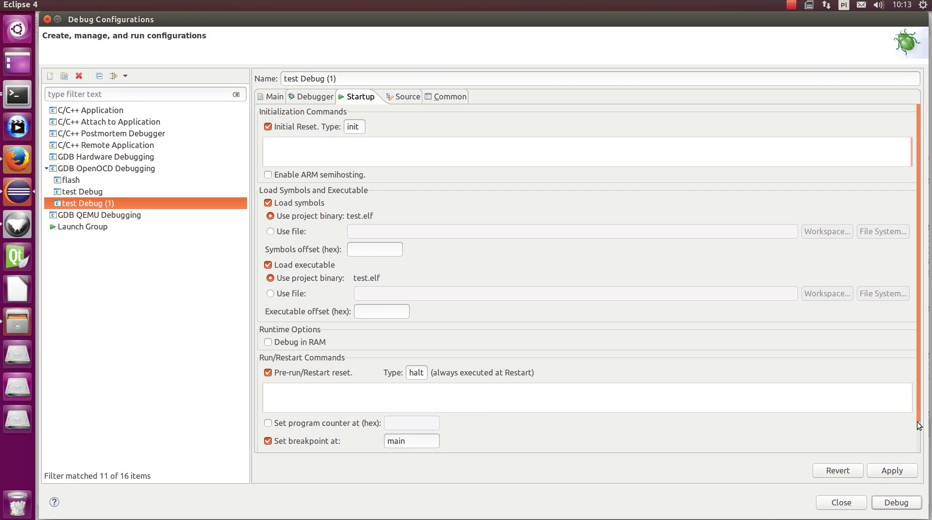
click(893, 472)
click(894, 503)
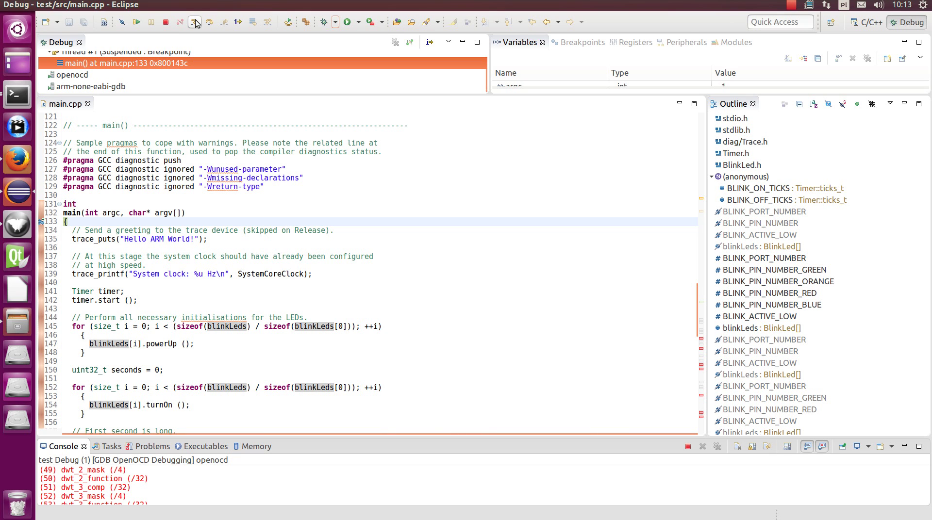
Step over the code from the start of main through timer.start and into the LED power-up loop
click(209, 22)
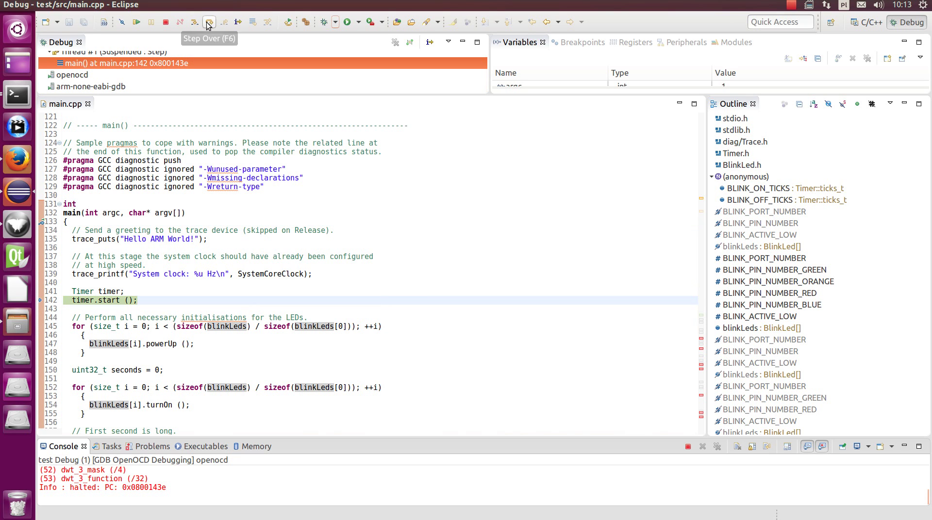
click(209, 22)
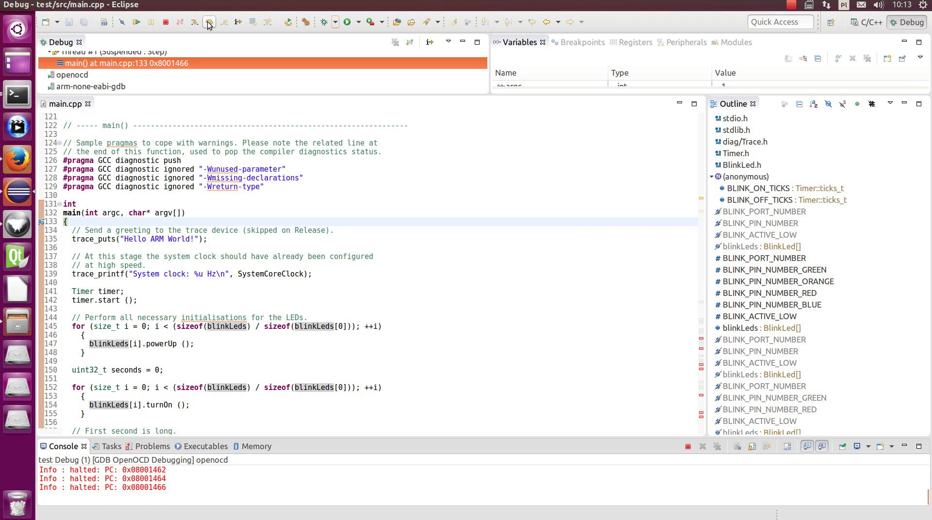
click(208, 22)
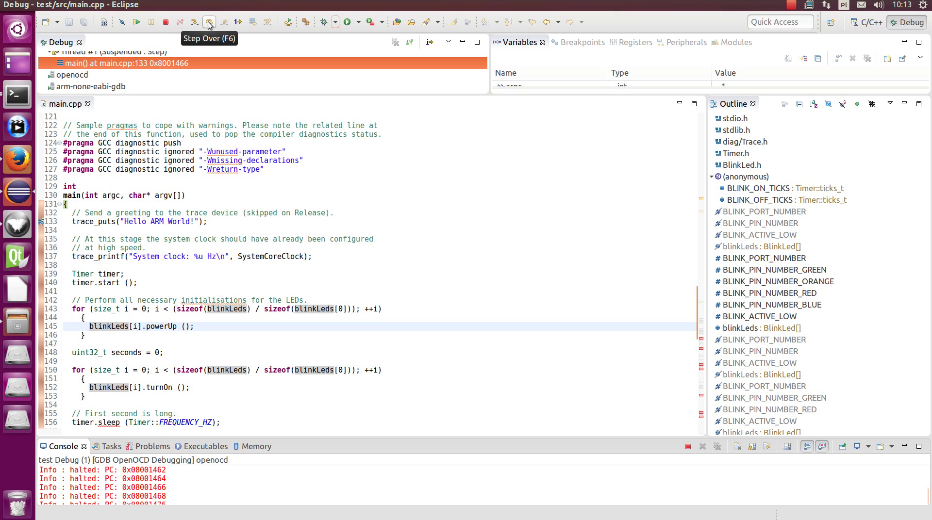
click(209, 22)
click(209, 22)
click(209, 22)
click(209, 23)
click(208, 23)
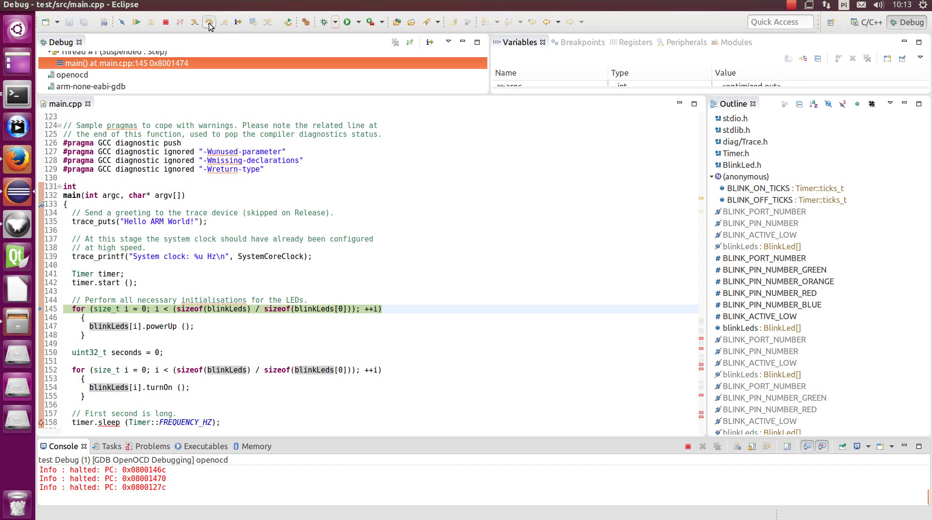
Step over the remaining iterations of the LED power-up loop until execution leaves it
click(209, 22)
click(209, 23)
click(208, 22)
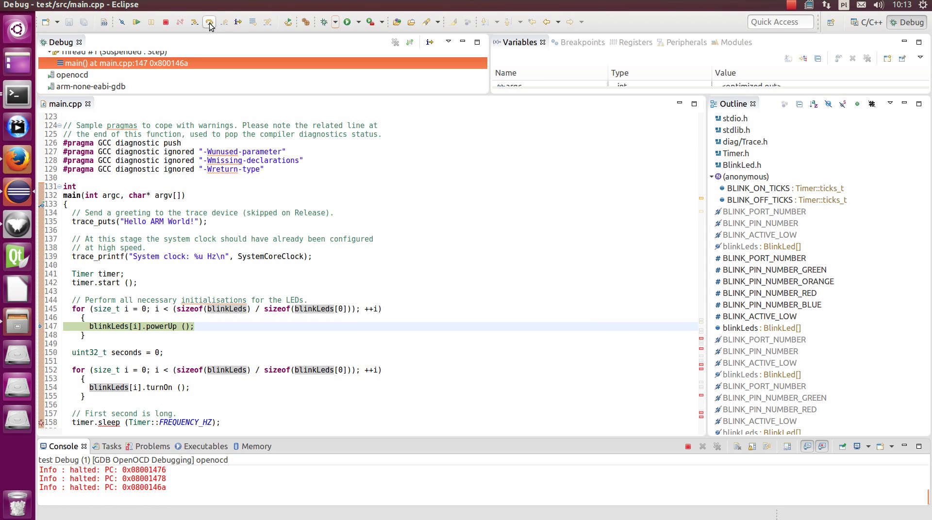
click(210, 23)
click(209, 23)
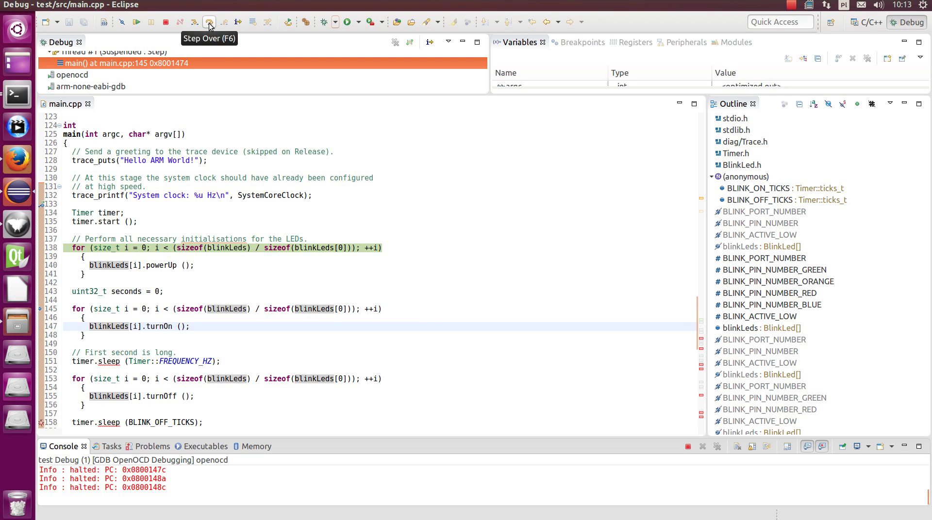
Step over several iterations of the blinkLeds turnOn loop in main.cpp, and resume running the program
click(209, 22)
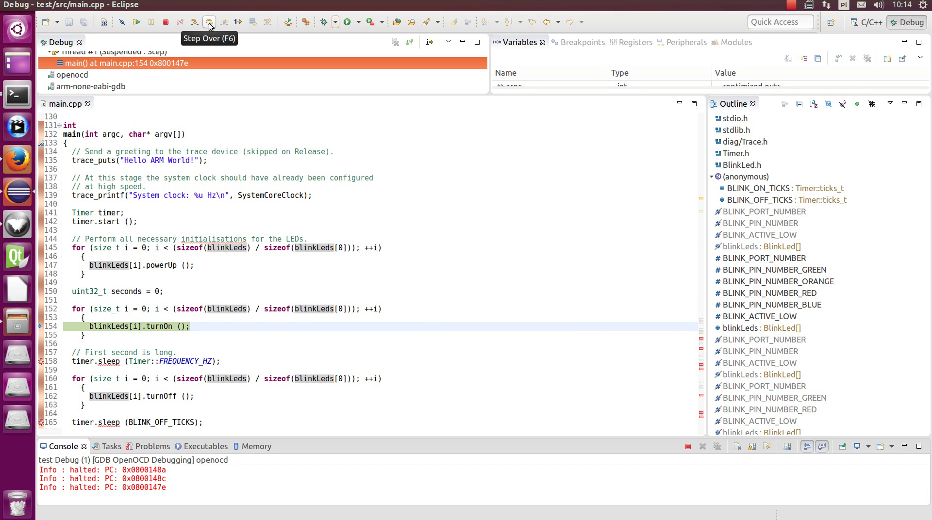
click(209, 23)
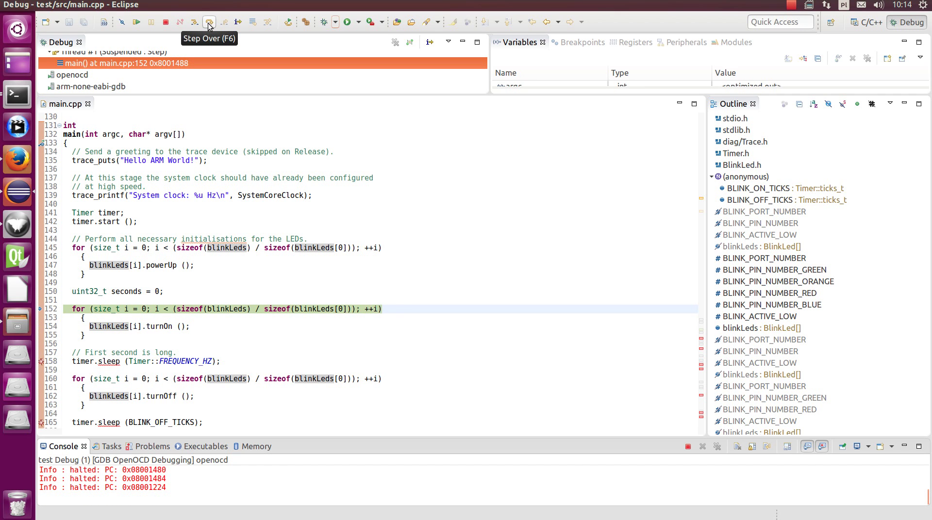
click(210, 23)
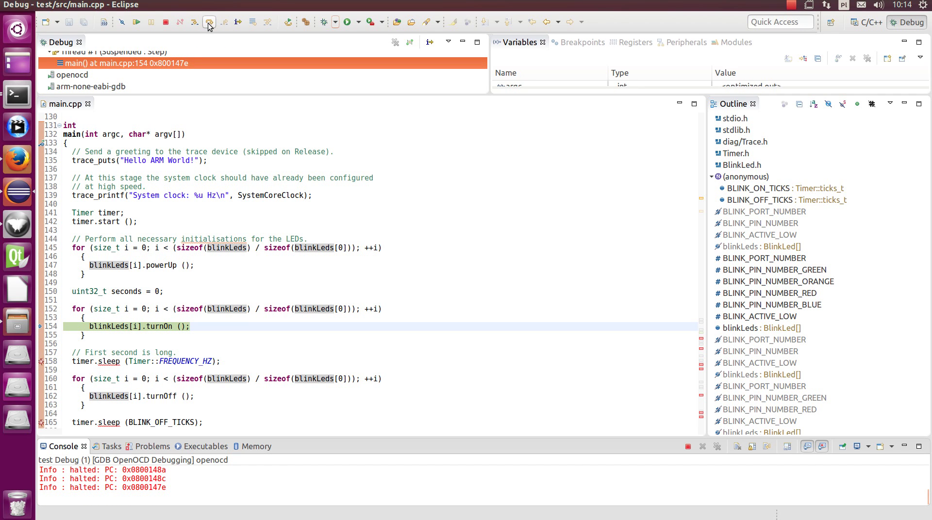
click(209, 23)
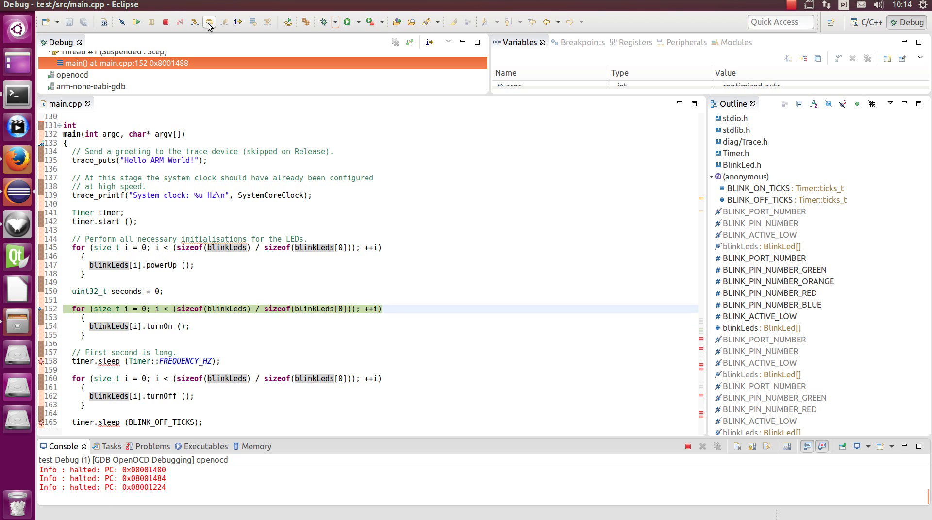
click(209, 23)
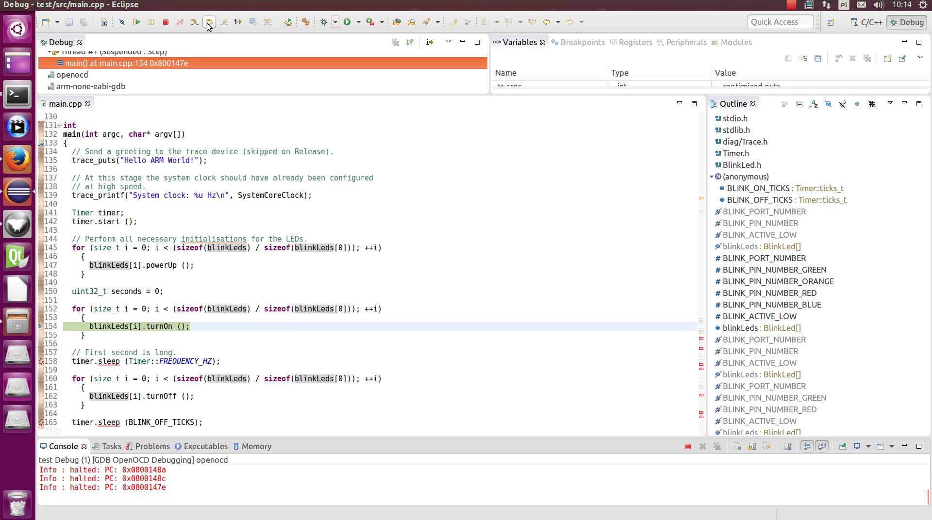
click(135, 23)
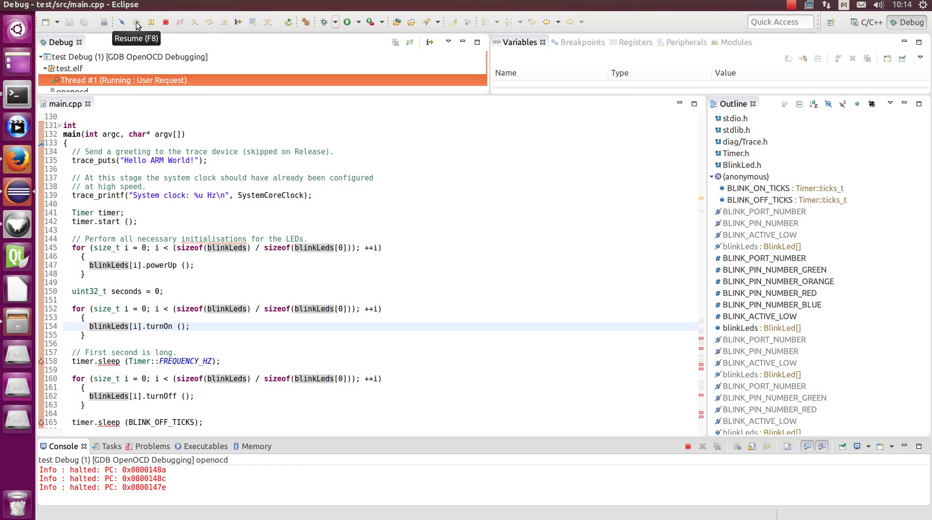